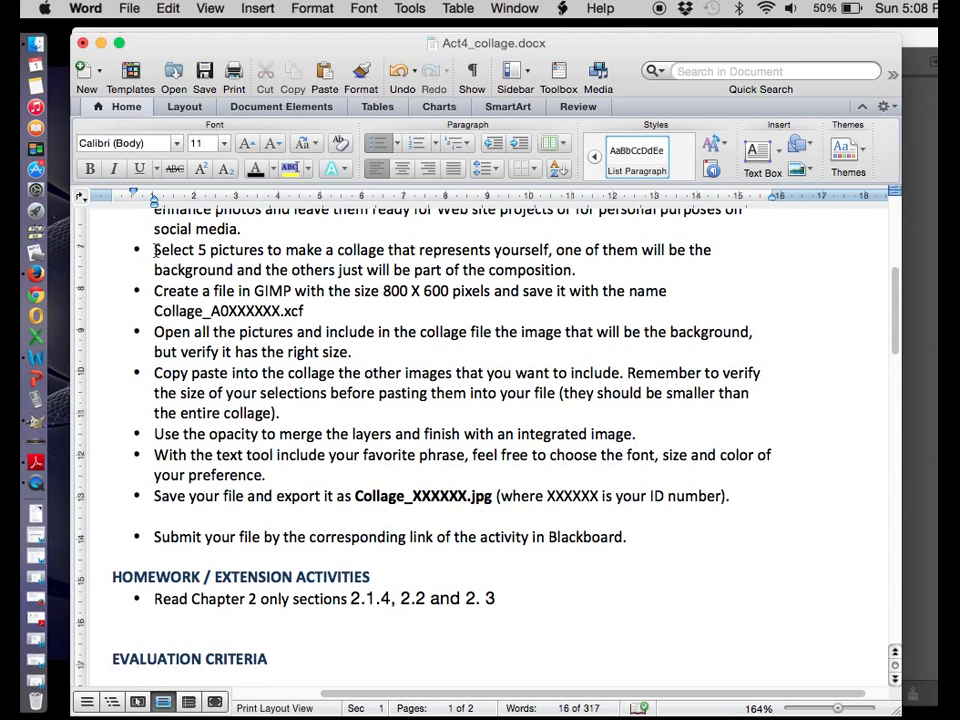
Highlight the instruction about selecting 5 pictures, switch to GIMP and check which version is installed.
left_click_drag(156, 250, 604, 274)
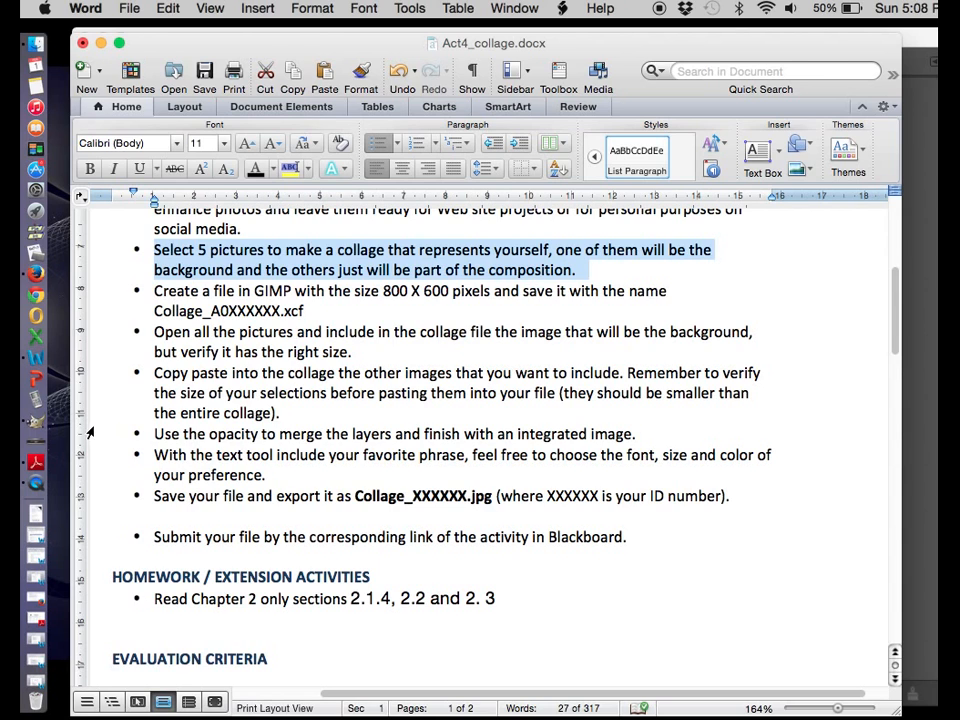
left_click(36, 425)
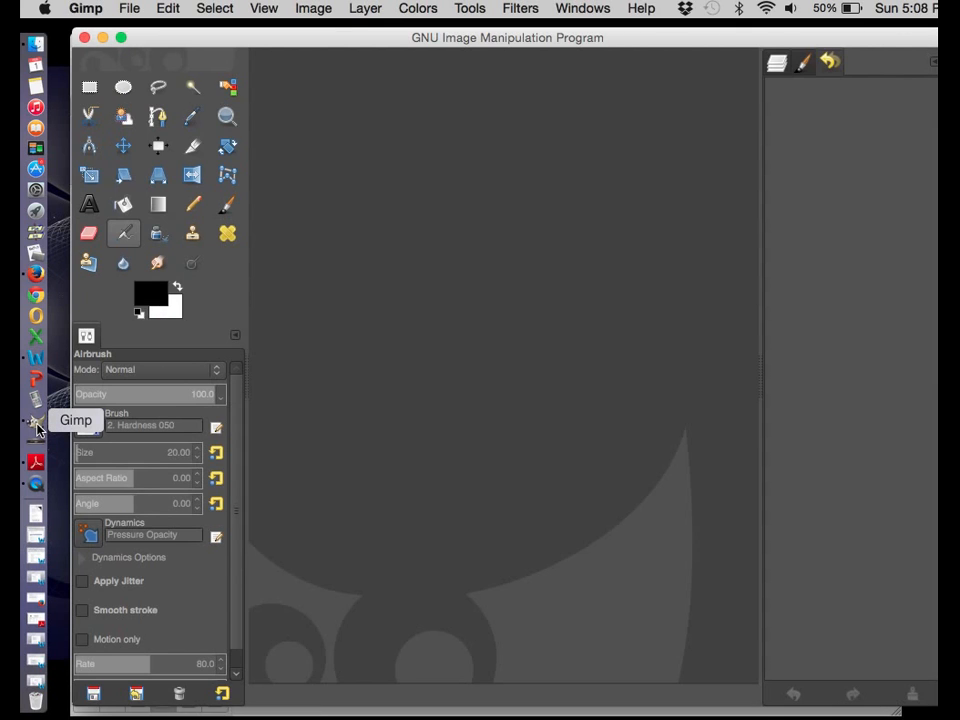
left_click(95, 10)
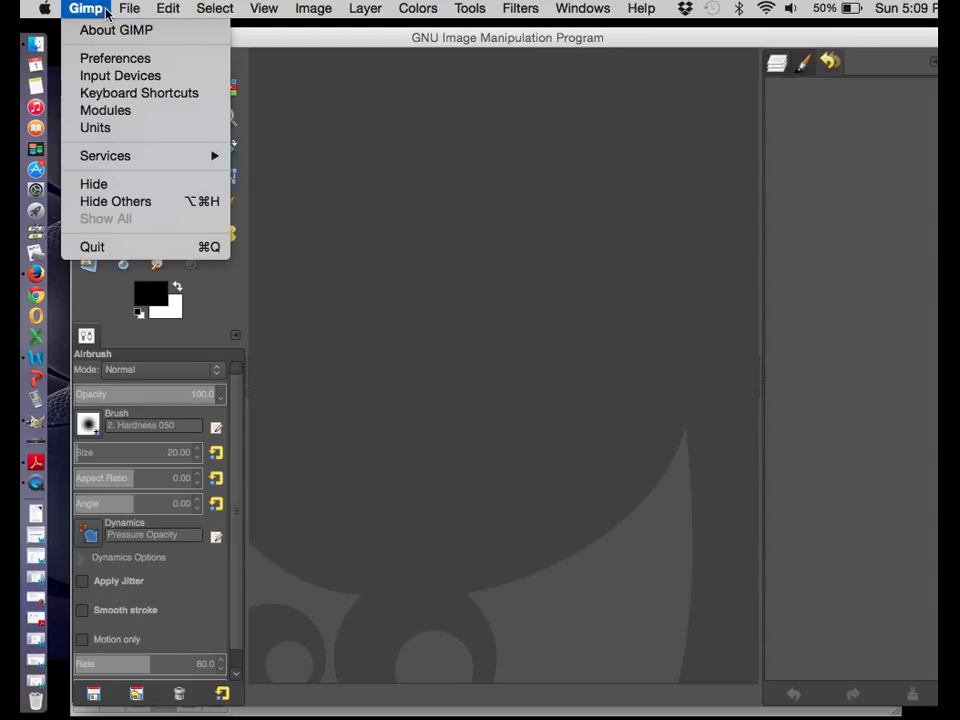
left_click(110, 31)
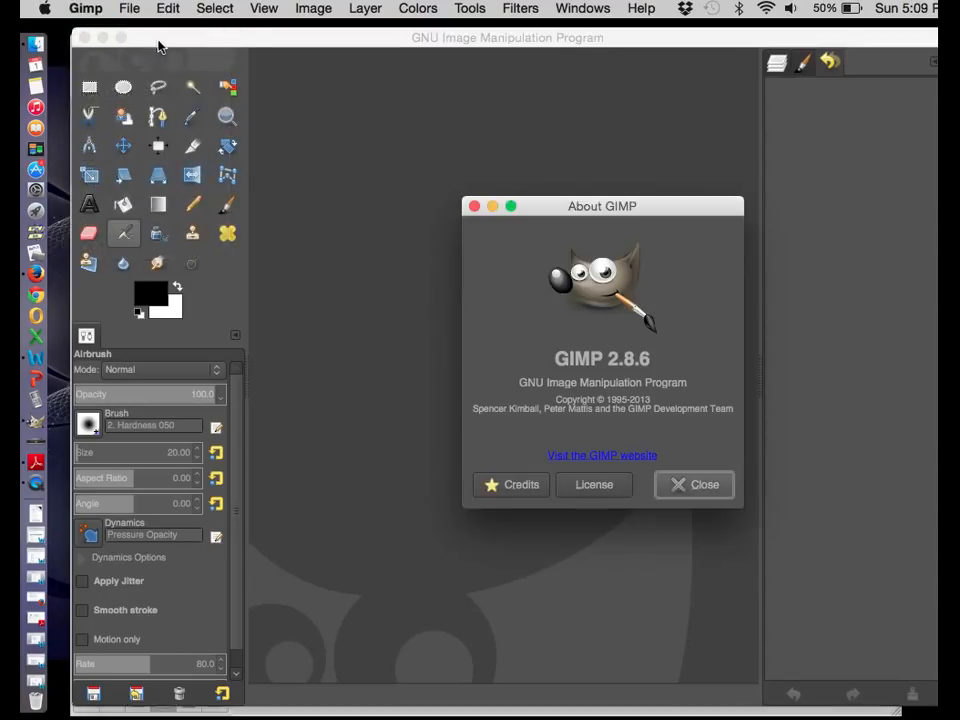
left_click_drag(549, 358, 635, 368)
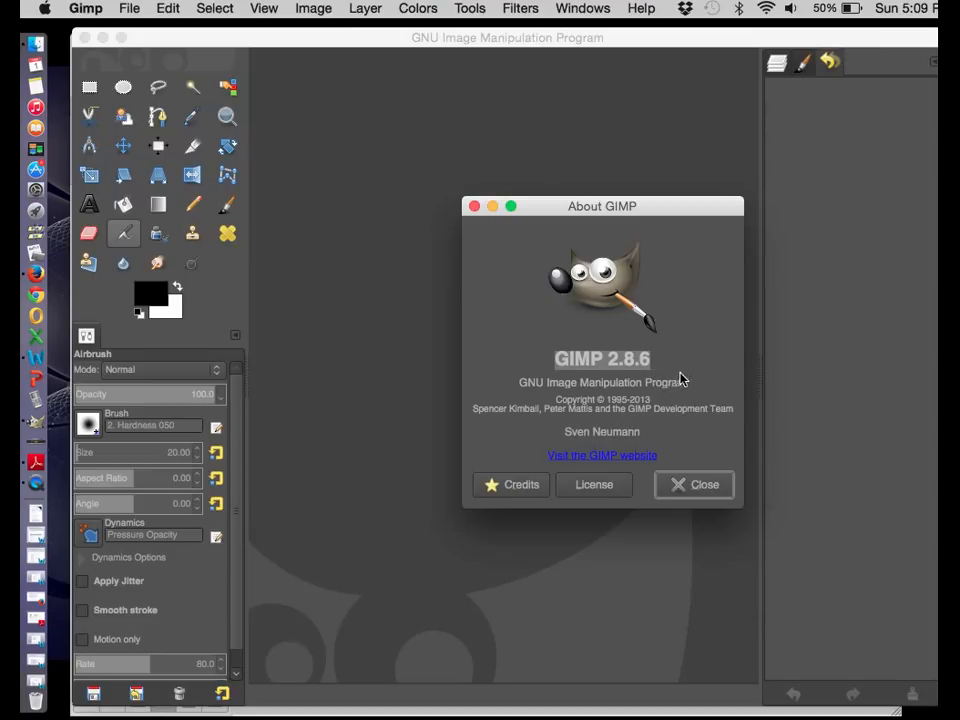
left_click(704, 485)
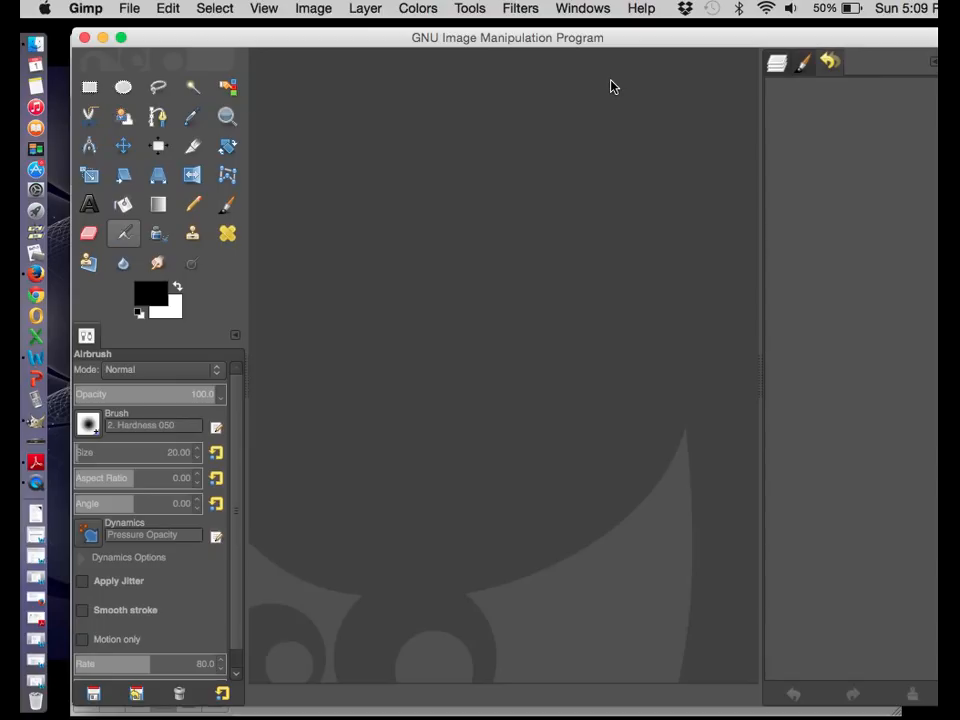
Switch to the Word instructions and highlight the required collage size in the file creation bullet.
left_click(35, 358)
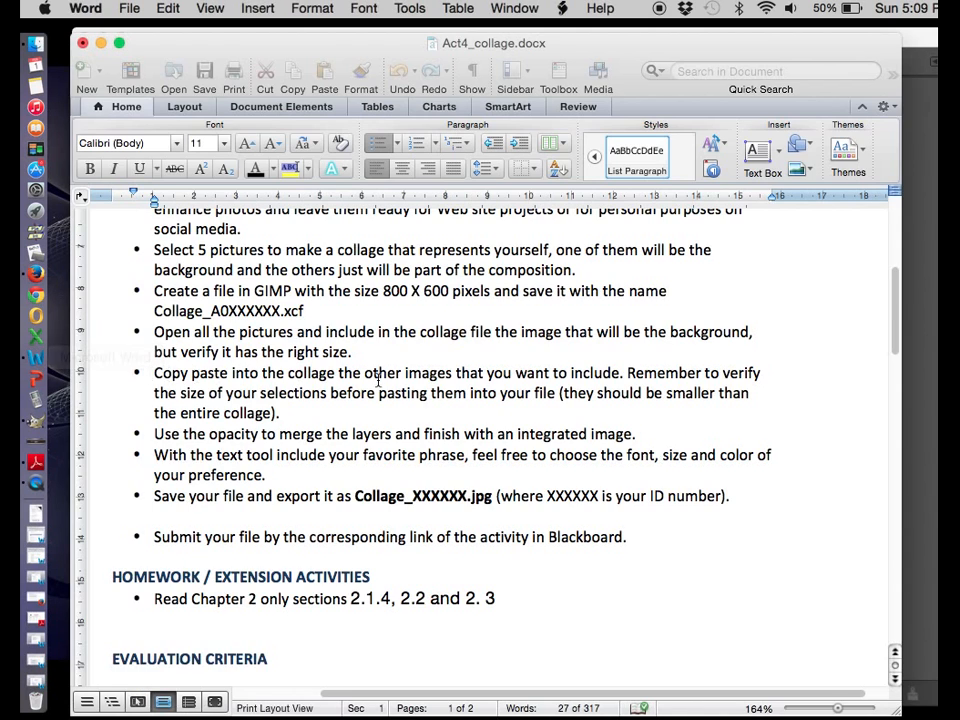
left_click(384, 291)
left_click_drag(384, 291, 449, 290)
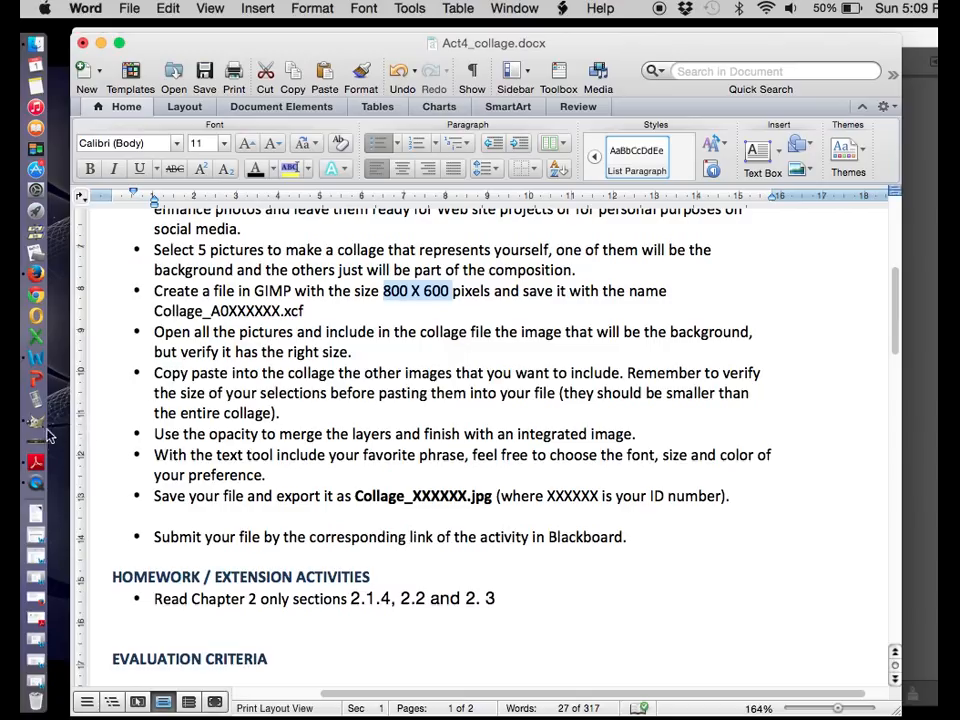
Switch to GIMP and create a new image 800 px wide and 600 px high.
left_click(37, 322)
left_click(134, 9)
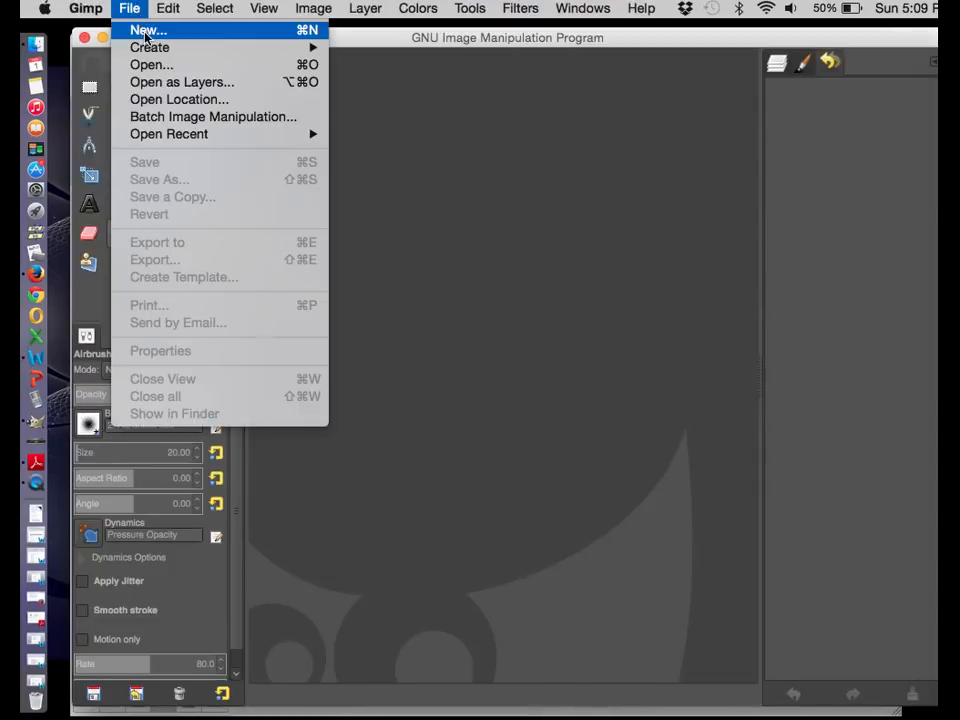
left_click(148, 30)
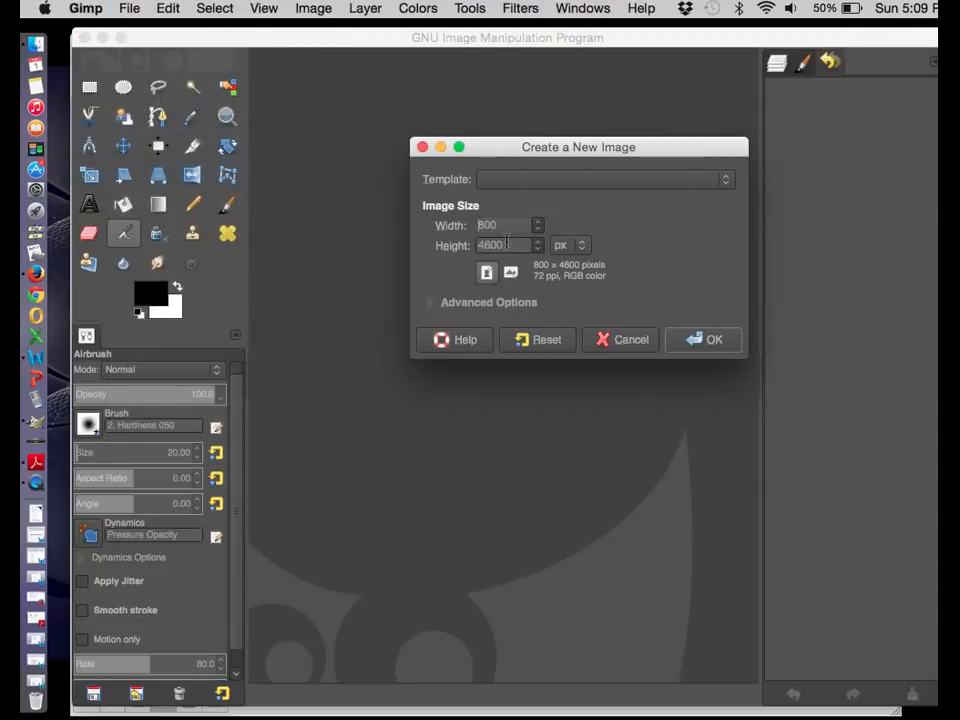
double_click(507, 241)
type("60")
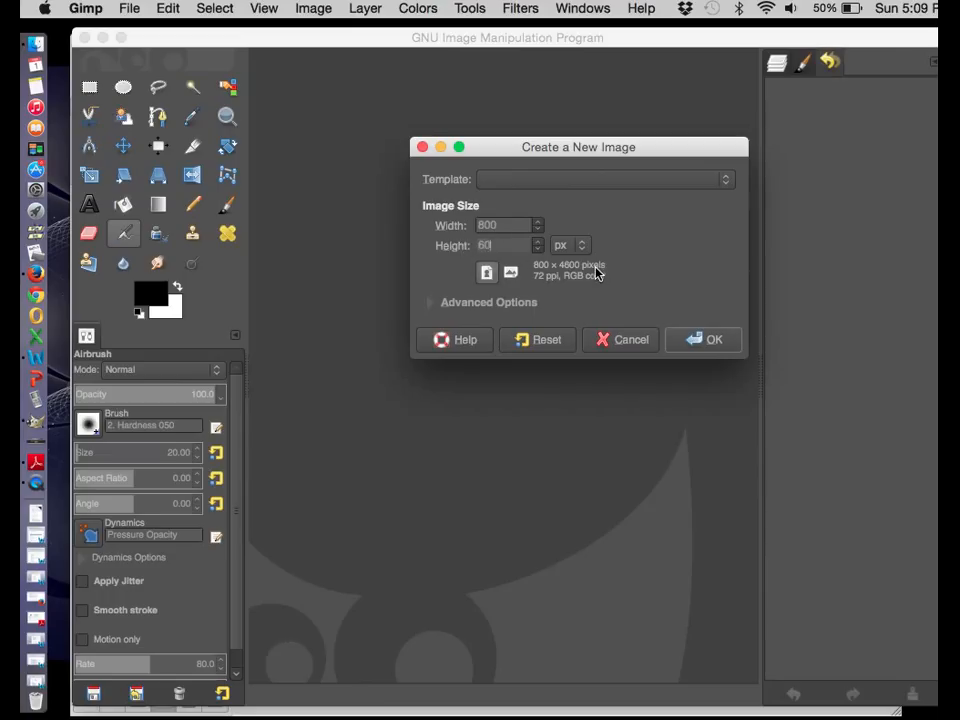
type("0")
left_click(684, 341)
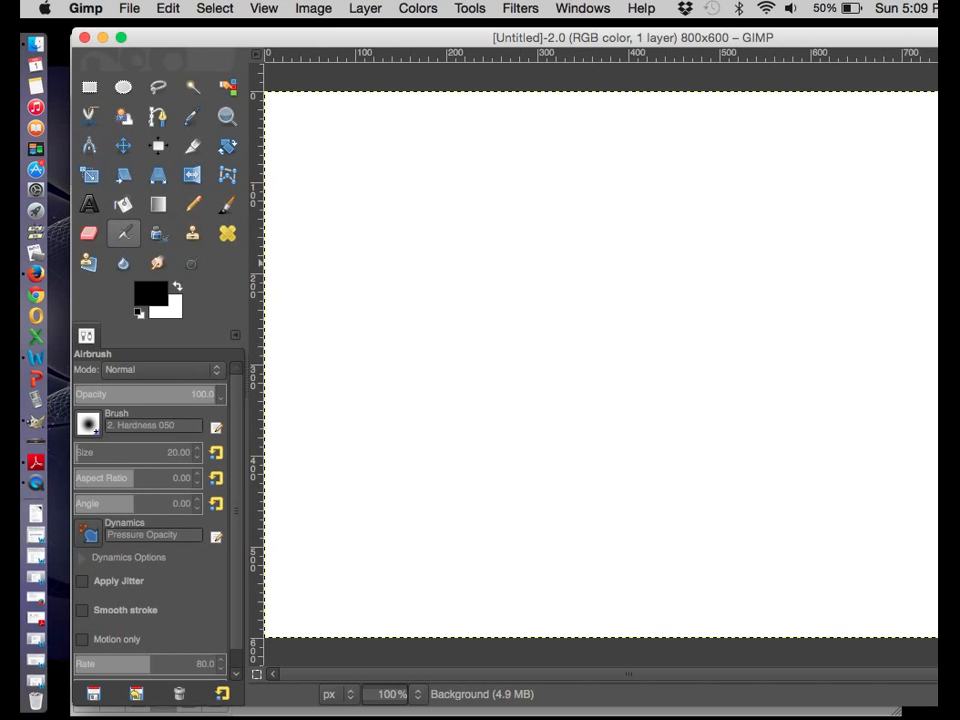
Resize and reposition the GIMP window to fit the screen, and set the canvas zoom to 50%.
left_click_drag(957, 42, 855, 58)
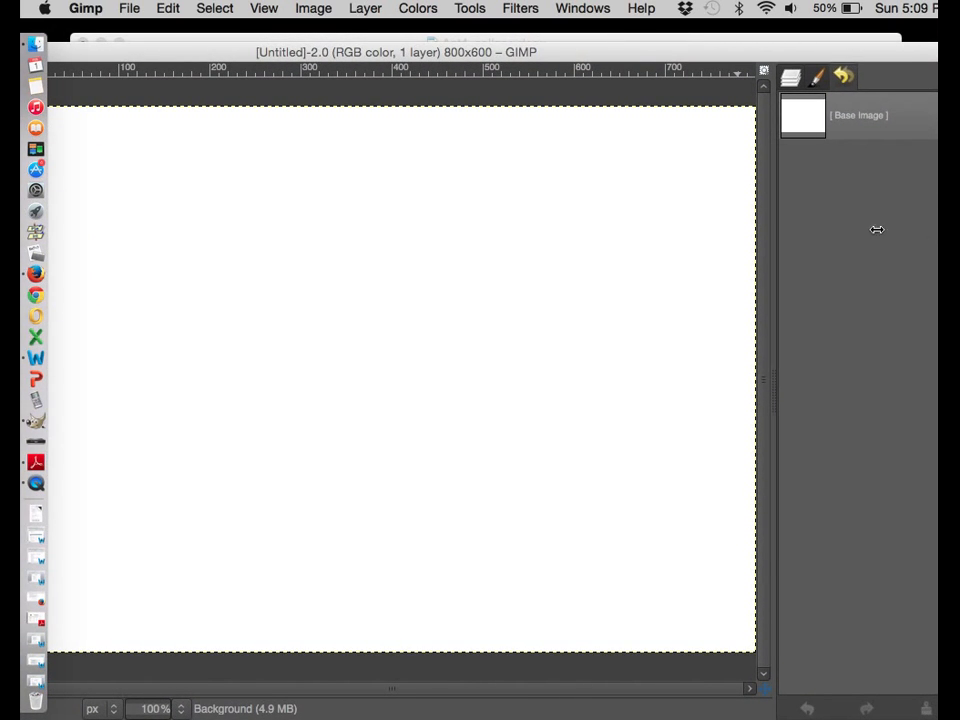
left_click_drag(876, 229, 737, 216)
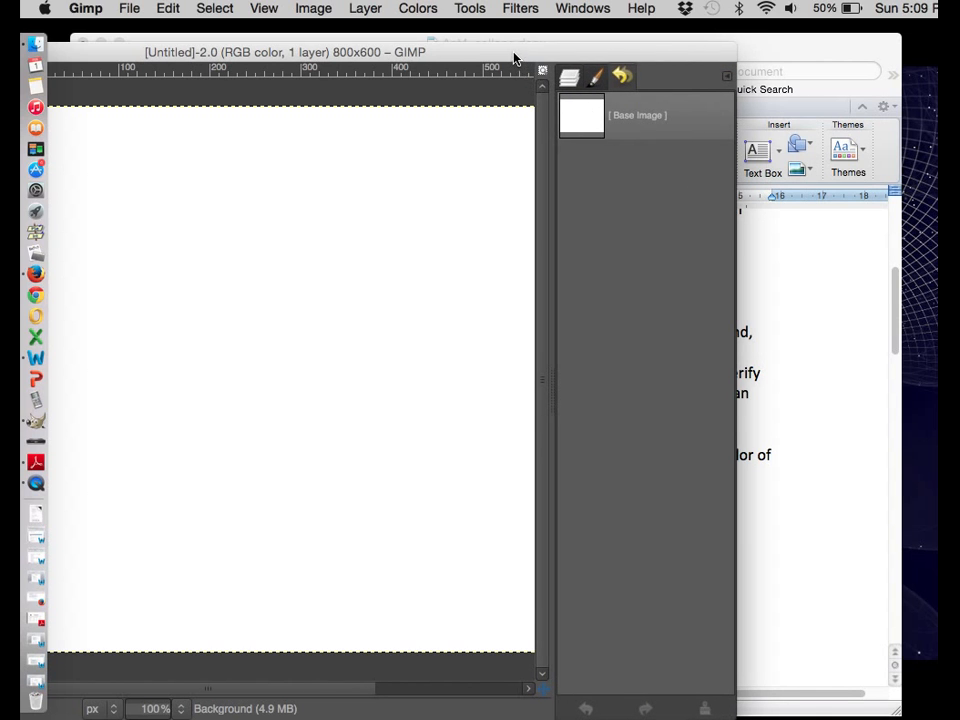
left_click_drag(514, 55, 668, 49)
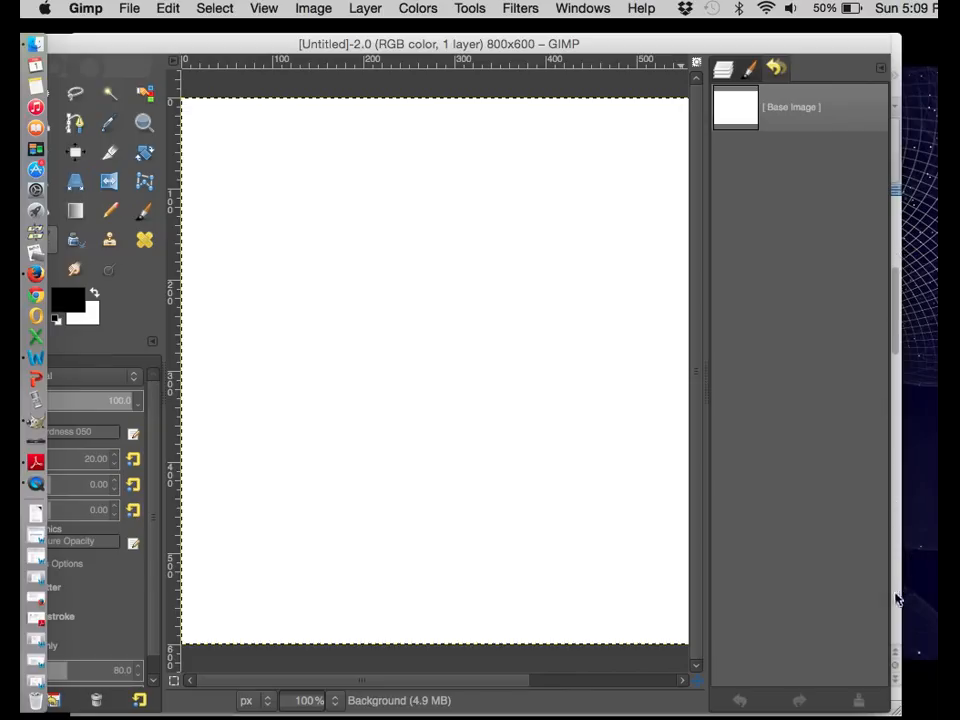
left_click_drag(890, 591, 821, 560)
left_click_drag(405, 48, 484, 39)
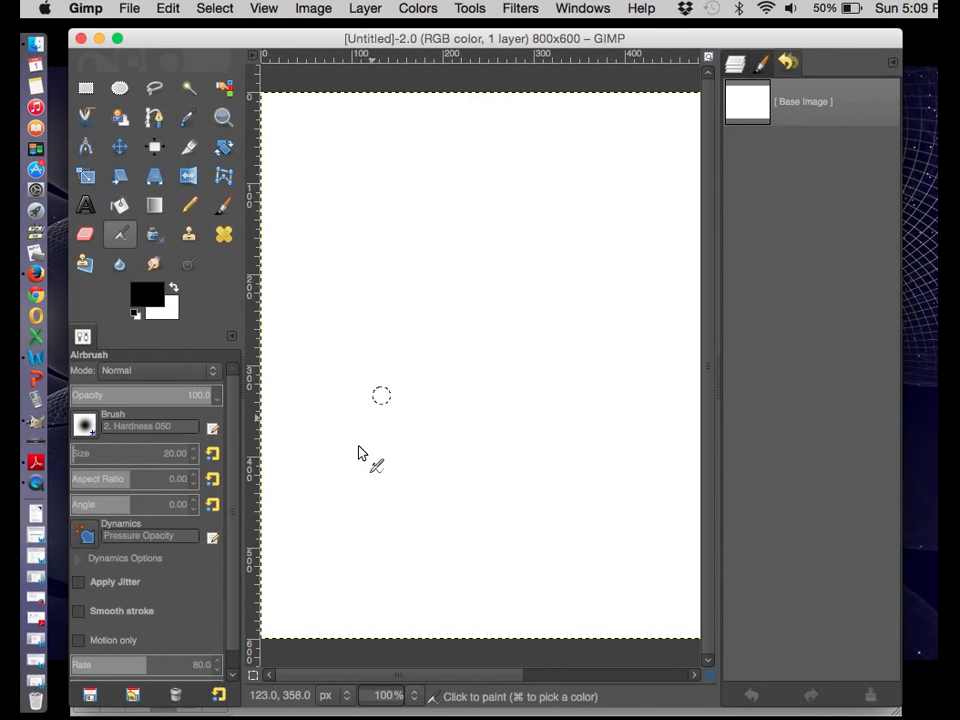
left_click(415, 699)
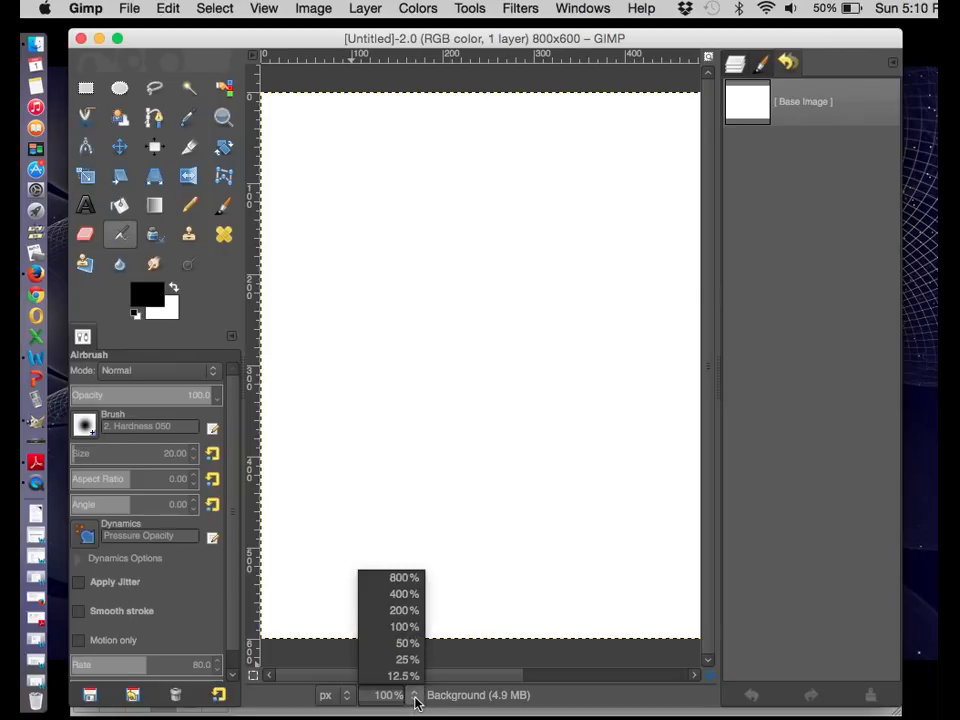
left_click(405, 643)
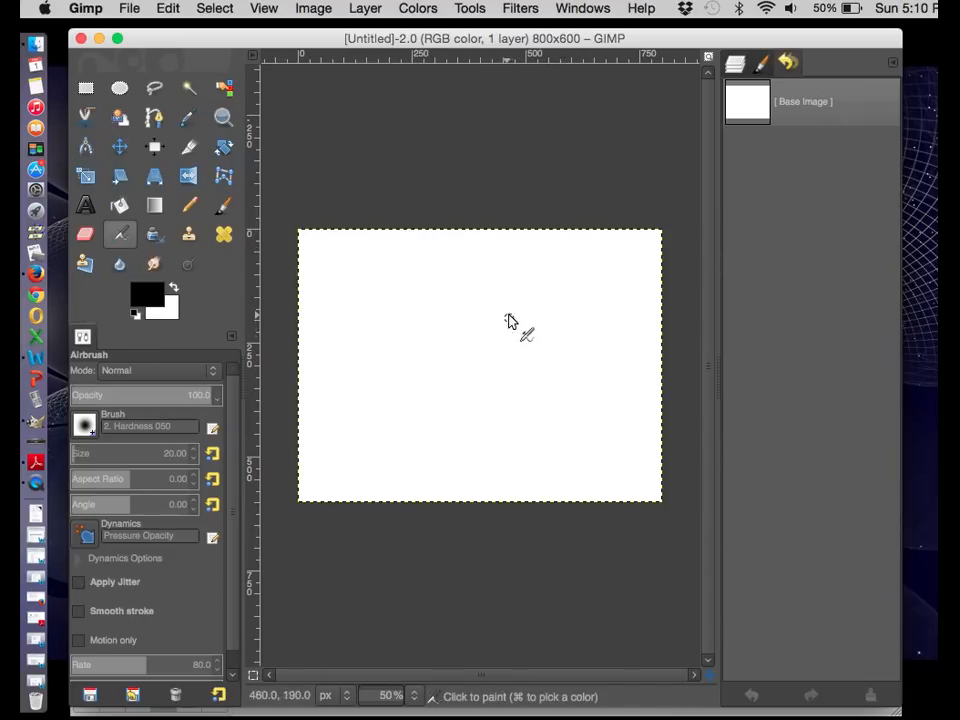
Open all five images from the collage folder on the Desktop, from Computers_dept_CEGL.jpeg through zombie.jpg.
left_click(131, 9)
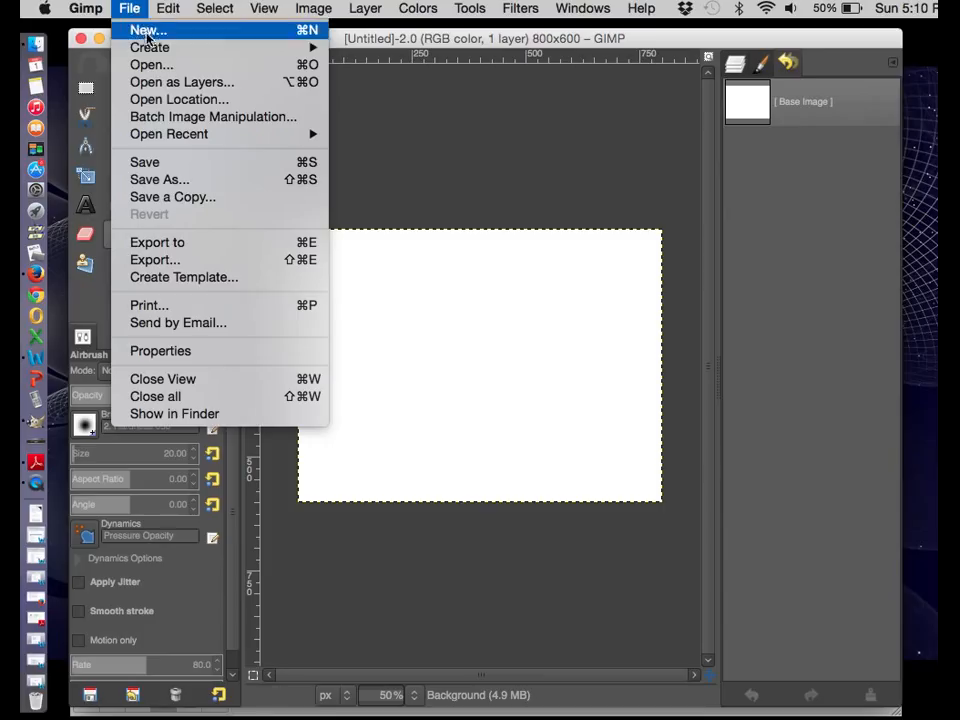
left_click(160, 64)
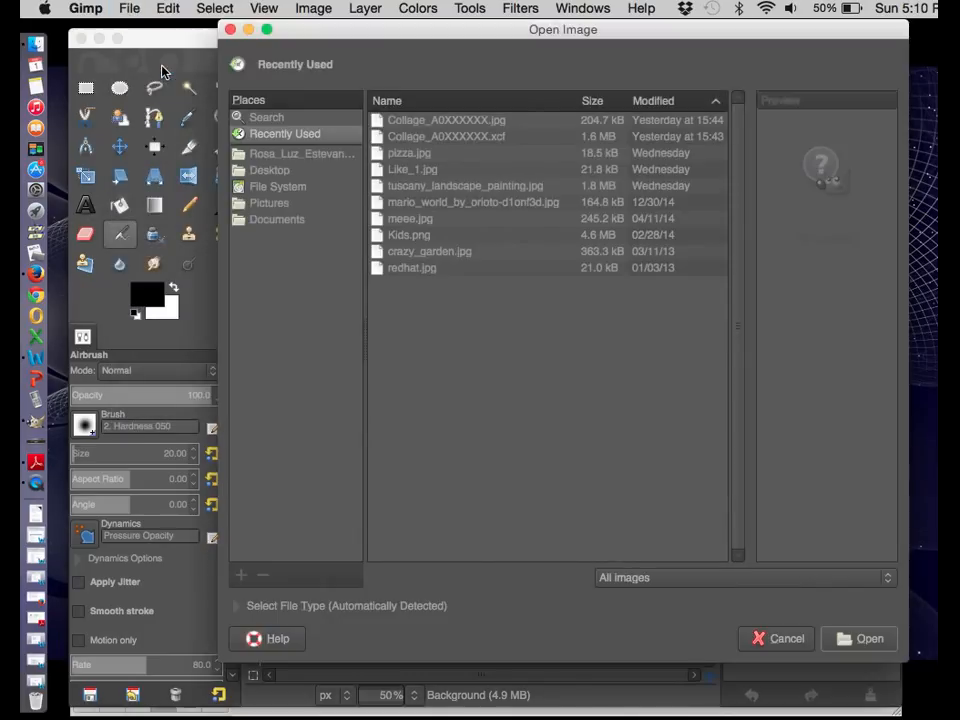
left_click(279, 175)
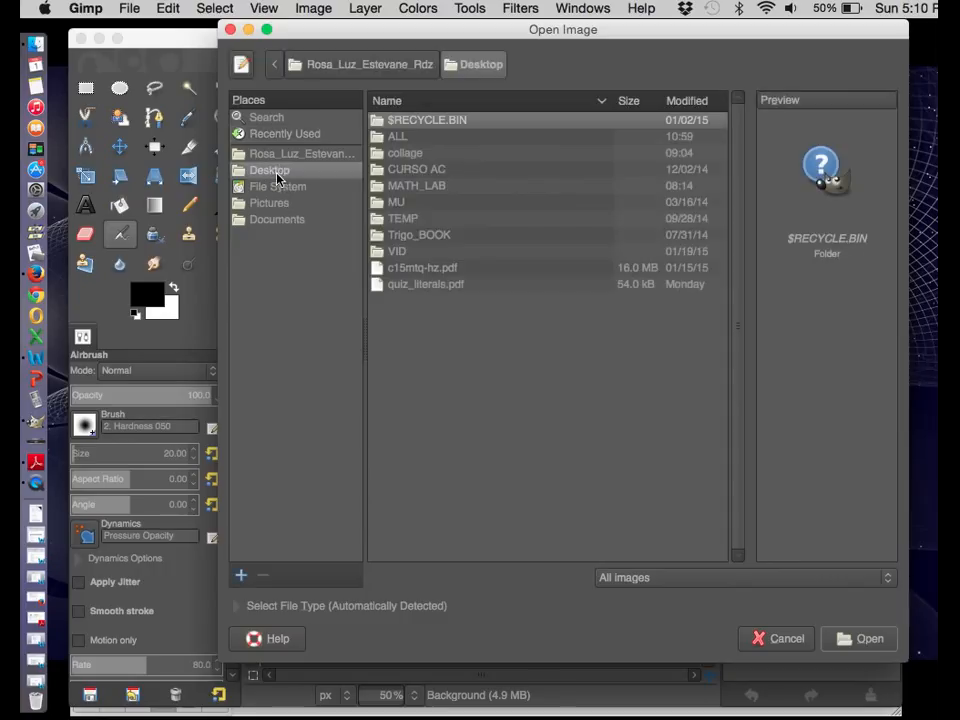
double_click(410, 156)
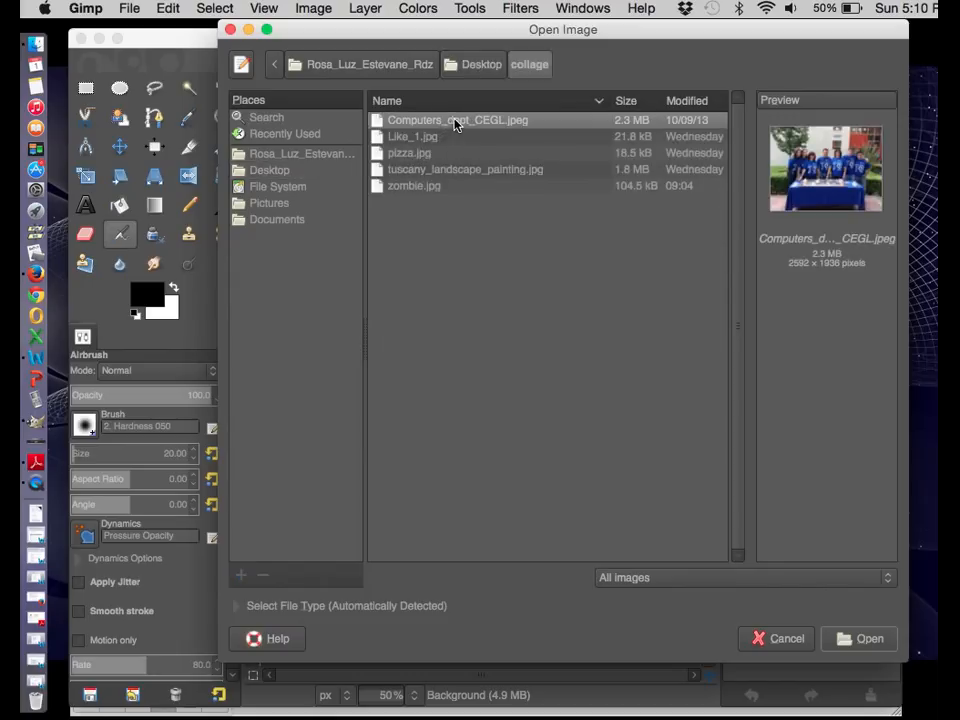
left_click(457, 125, "super")
left_click_drag(457, 123, 456, 193)
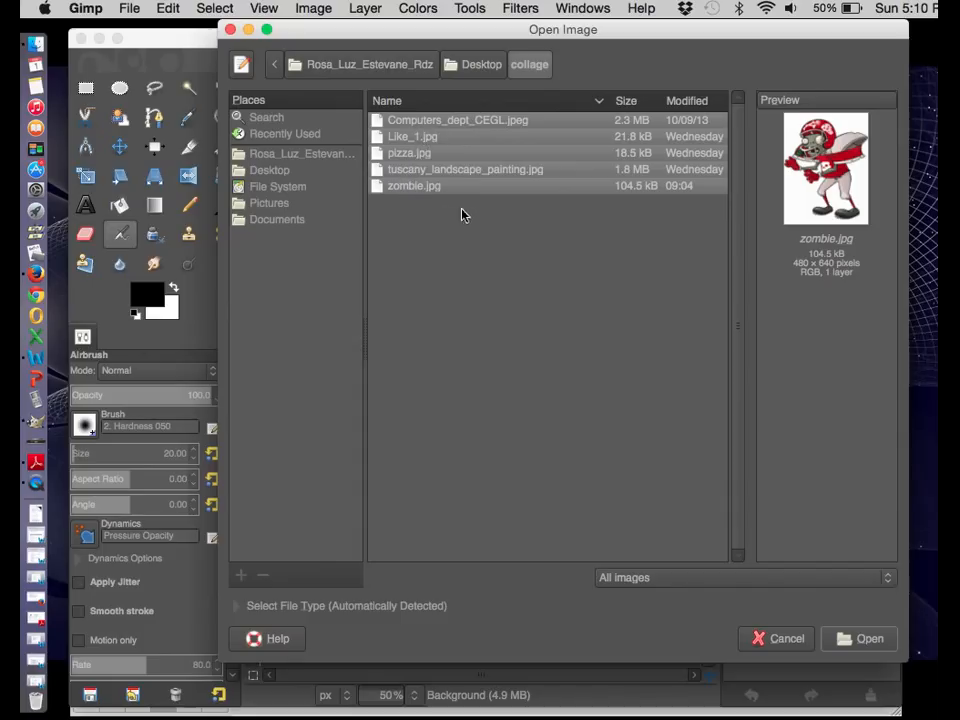
left_click(873, 640)
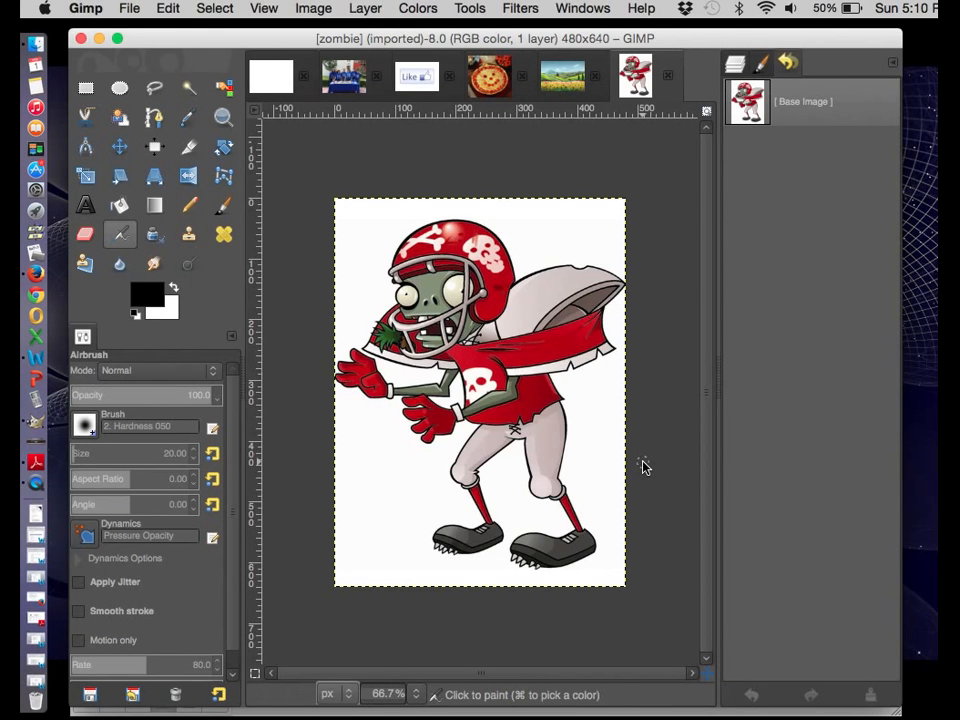
Start scaling the tuscany_landscape_painting image and set its width to 800 px.
left_click(268, 87)
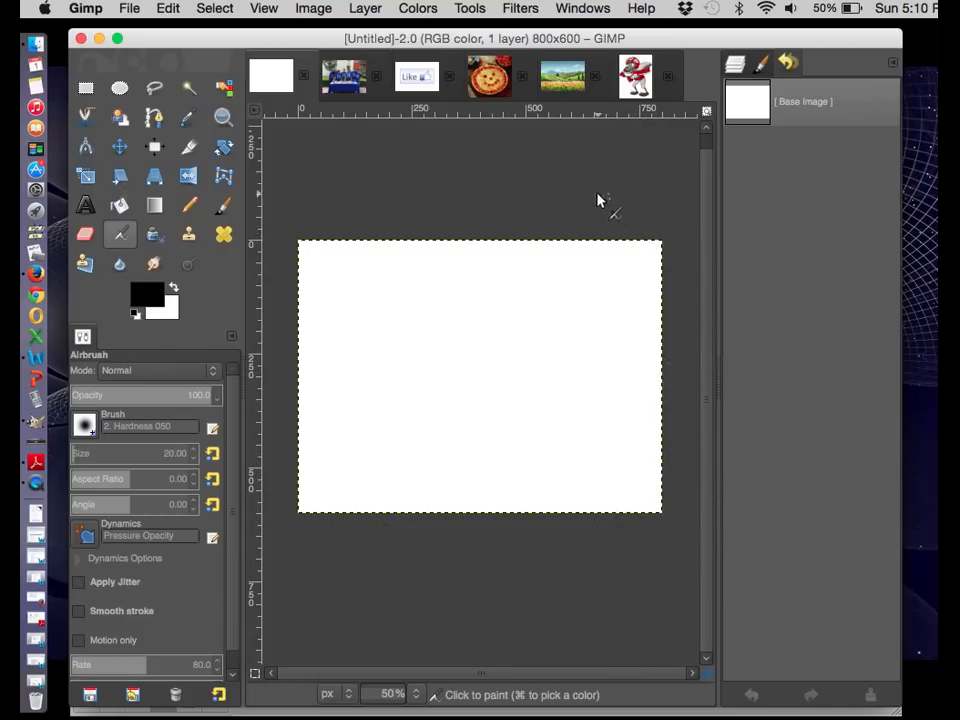
left_click(558, 90)
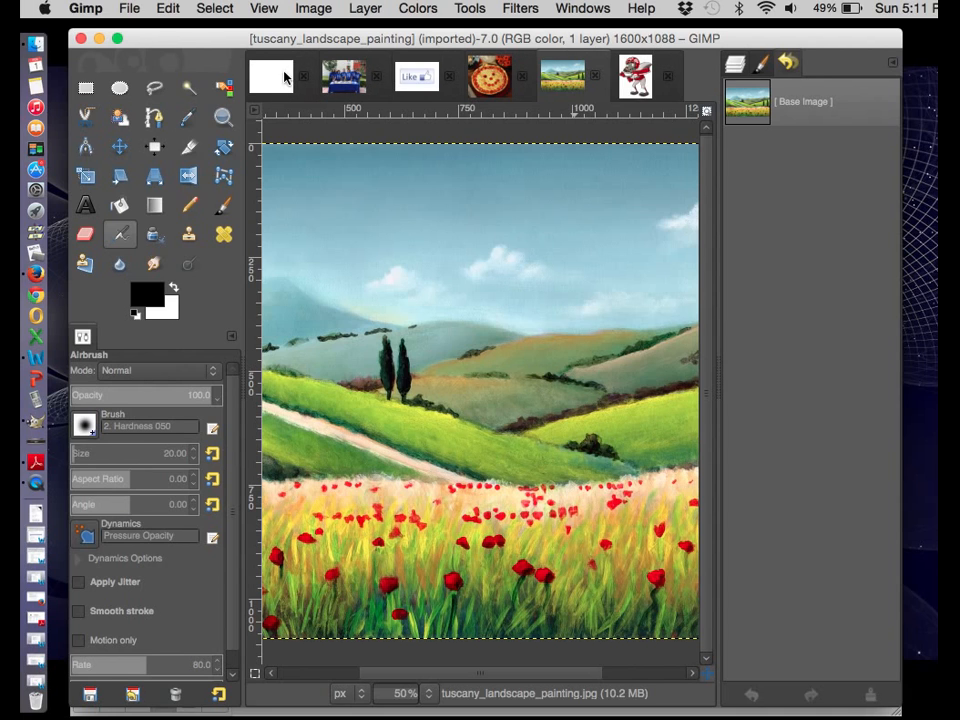
left_click(313, 9)
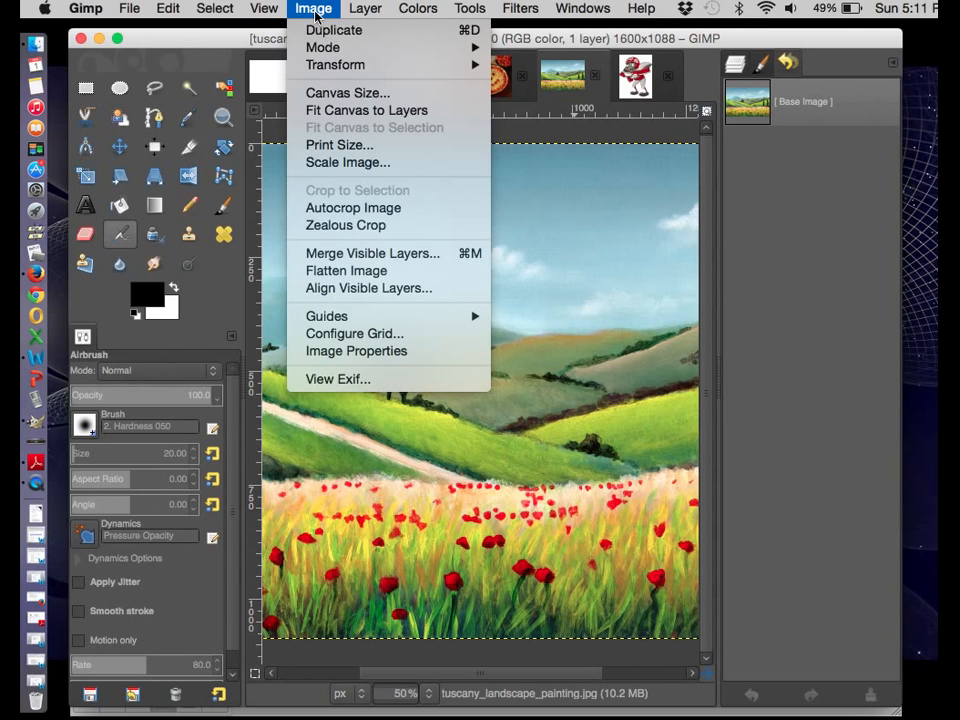
left_click(369, 171)
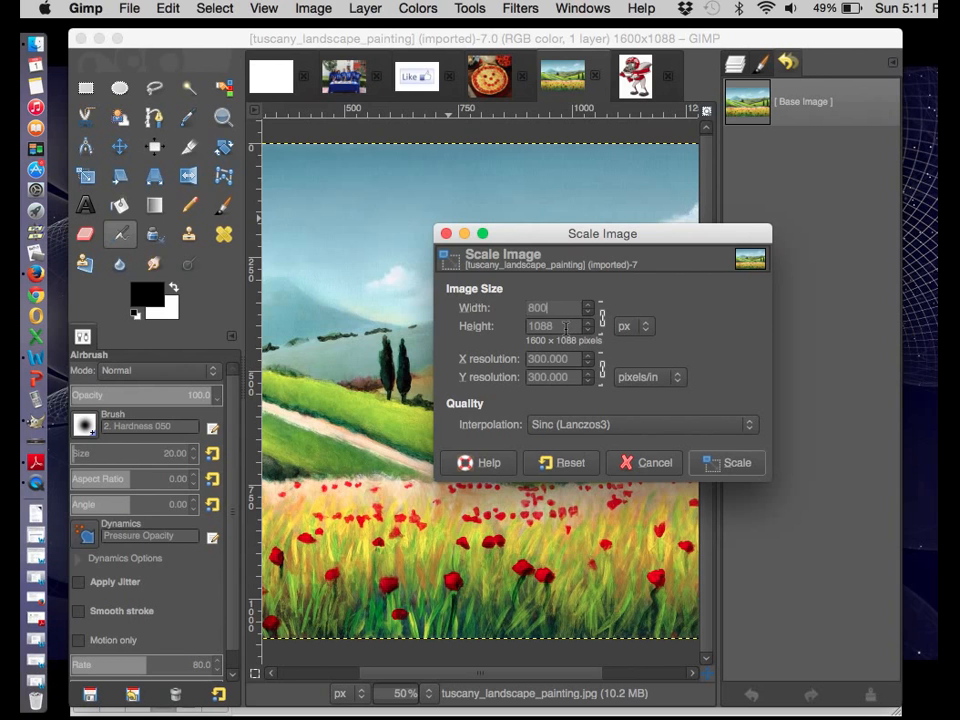
left_click(565, 327)
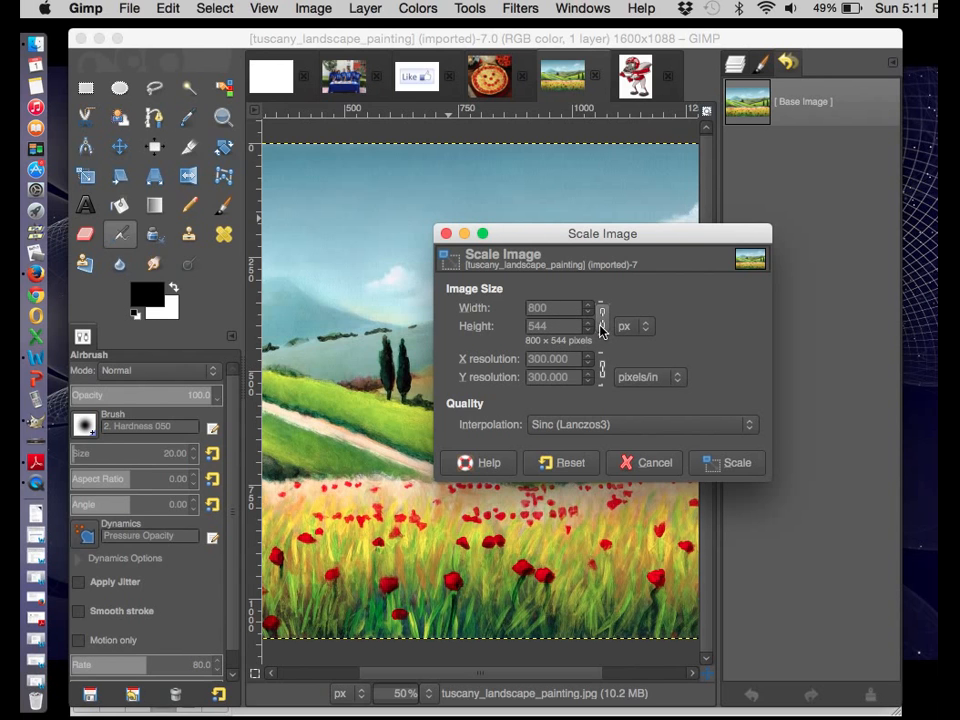
Set the landscape image's height to 600 px independently of its width and apply the scaling.
left_click(561, 326)
key("BackSpace")
key("BackSpace")
key("BackSpace")
type("6")
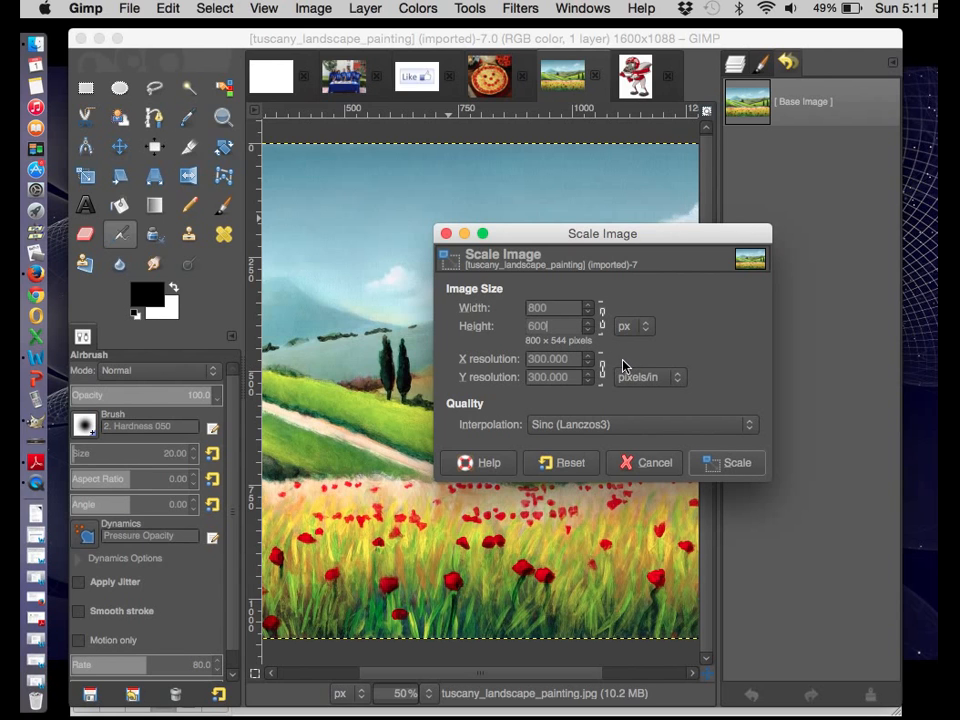
type("00")
key("Tab")
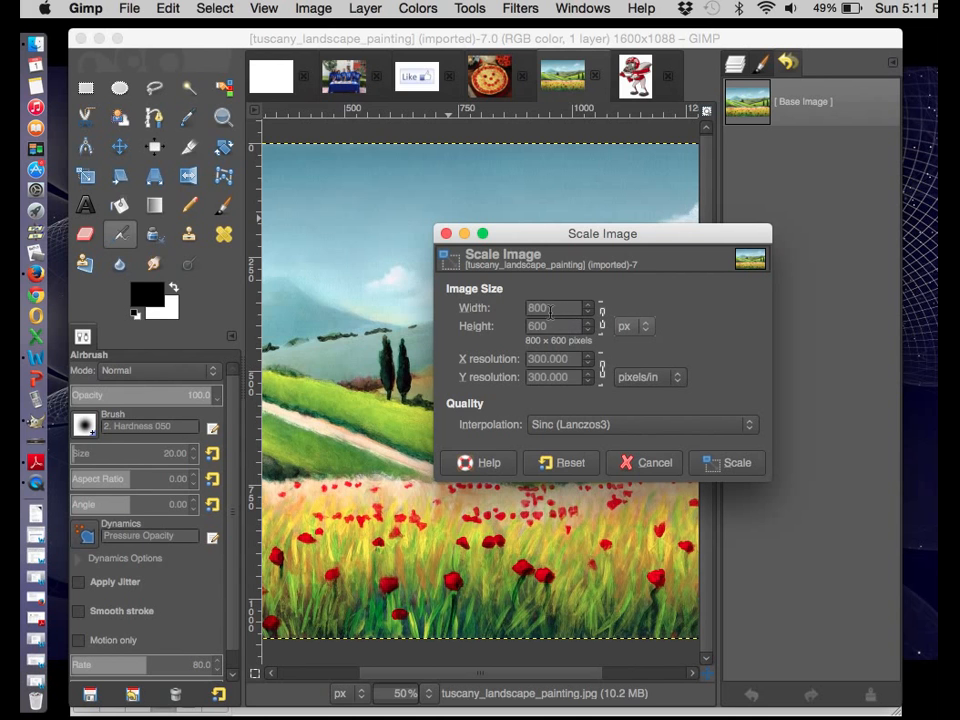
left_click(711, 462)
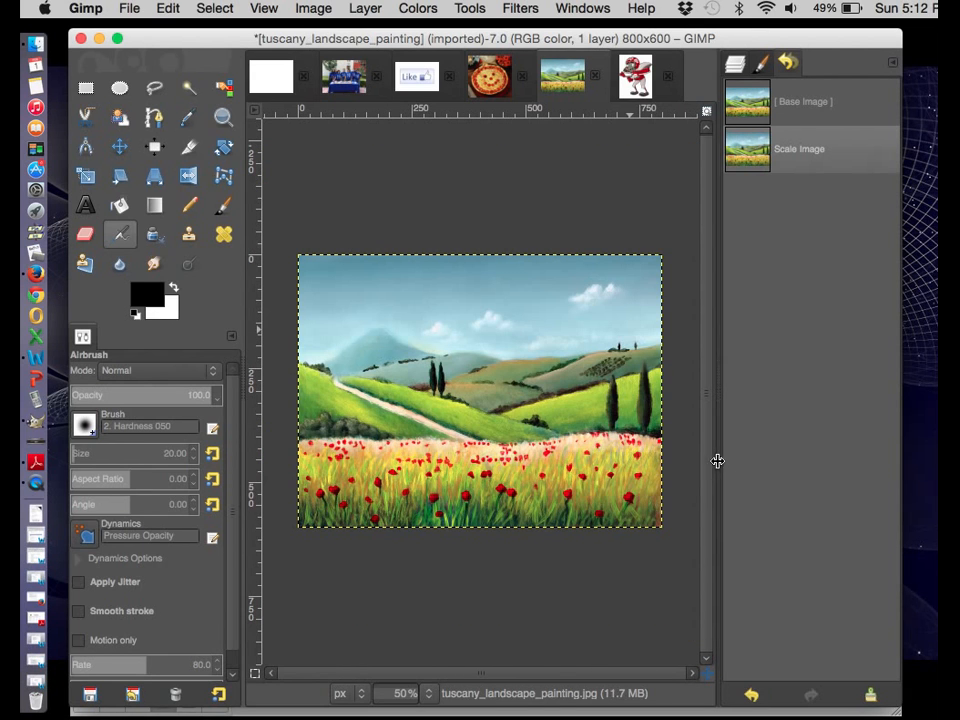
Copy the scaled landscape and paste it as a new layer into the blank 800 x 600 image.
left_click(178, 8)
left_click(195, 127)
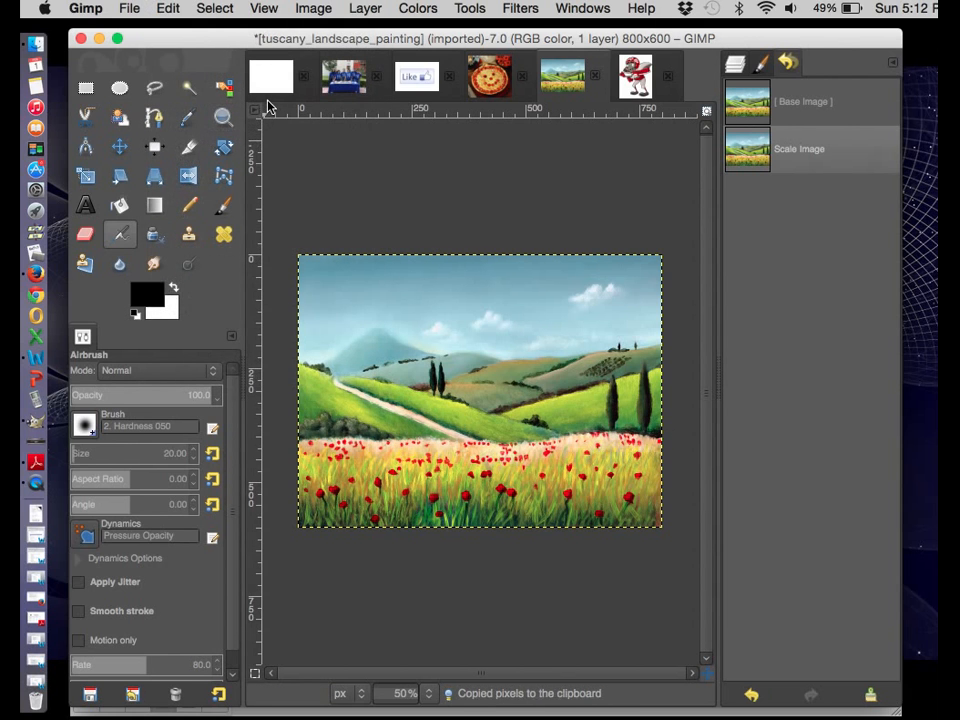
left_click(271, 76)
left_click(168, 8)
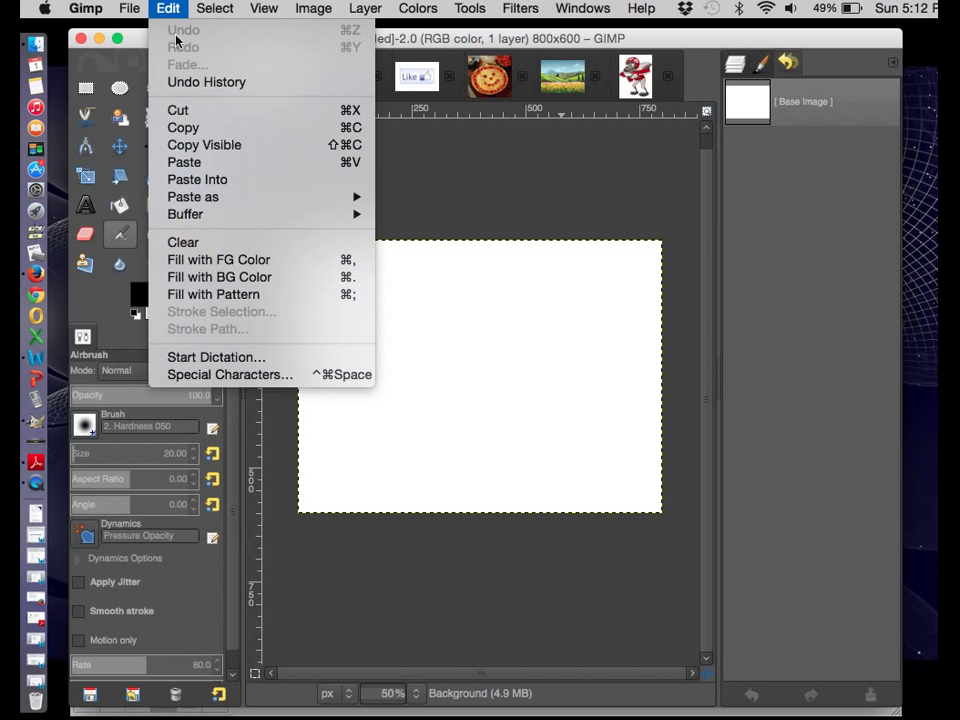
mouse_move(336, 199)
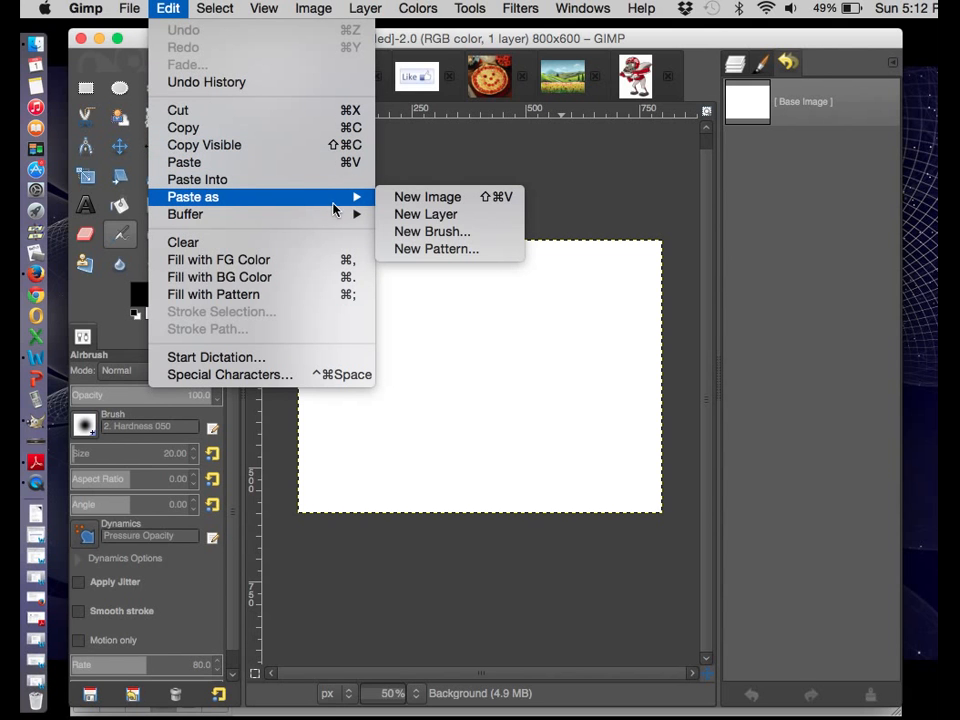
left_click(425, 214)
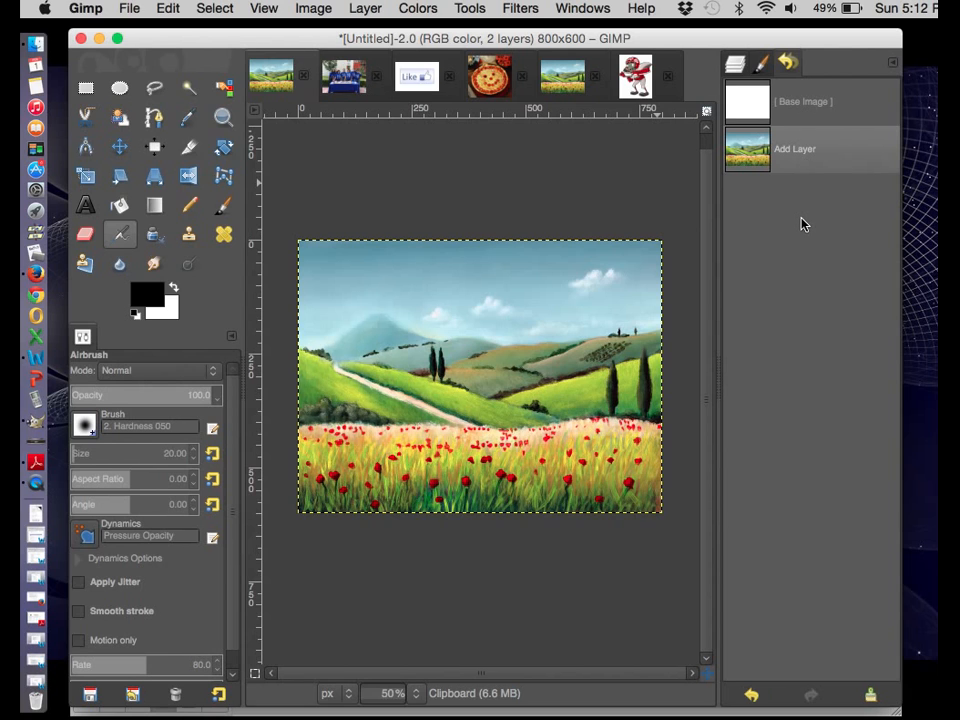
Review the collage's undo history and layer stack, leaving the pasted landscape layer active.
left_click(782, 116)
left_click(787, 148)
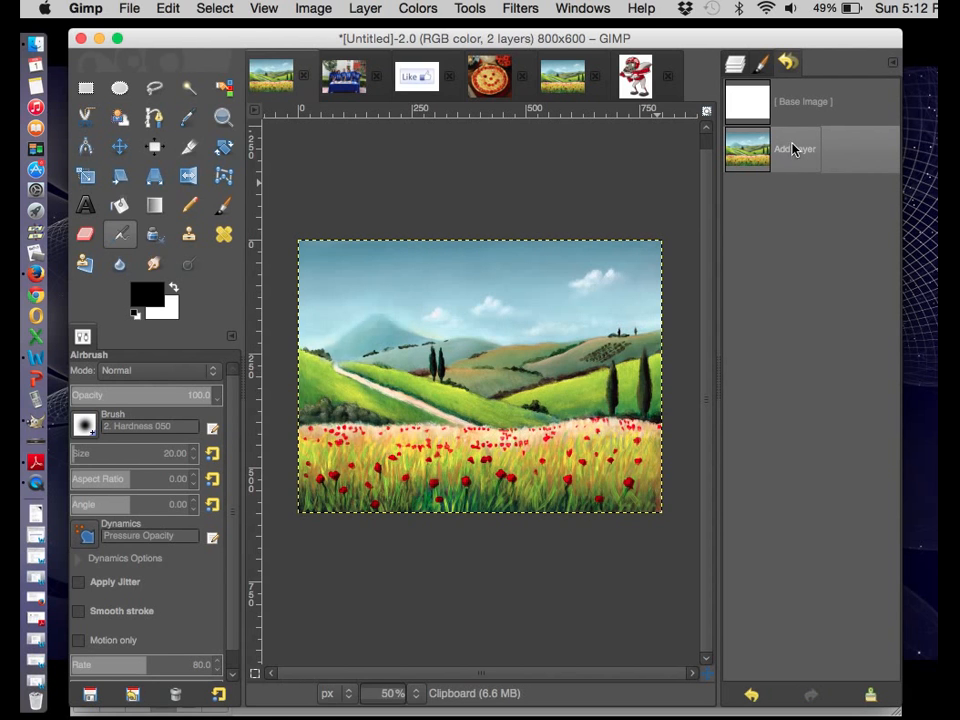
left_click(797, 115)
left_click(799, 149)
left_click(741, 66)
left_click(782, 192)
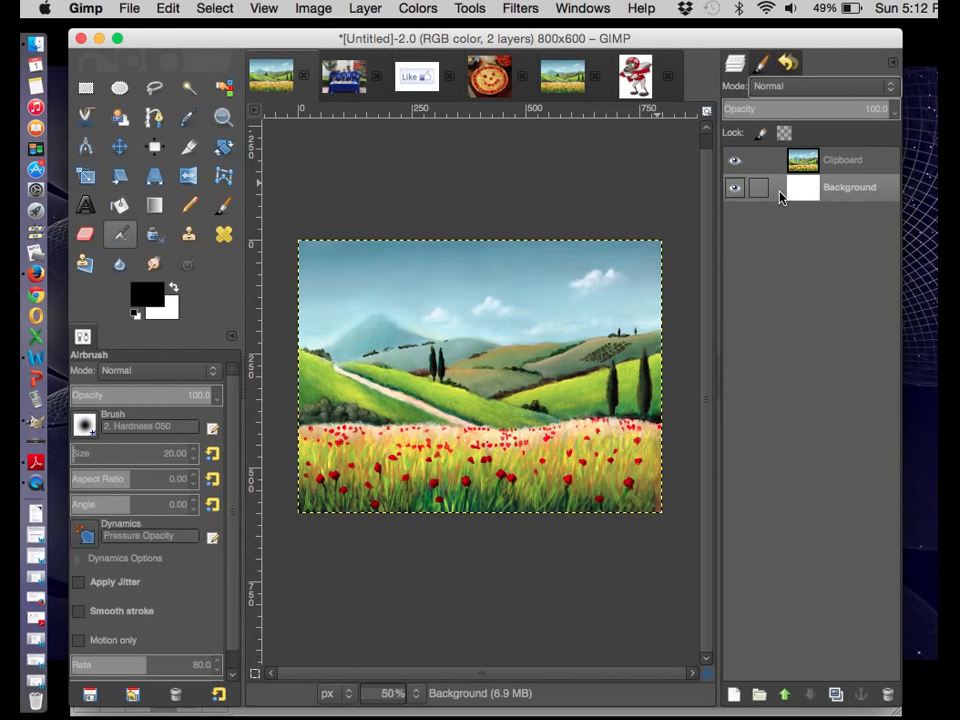
left_click(847, 170)
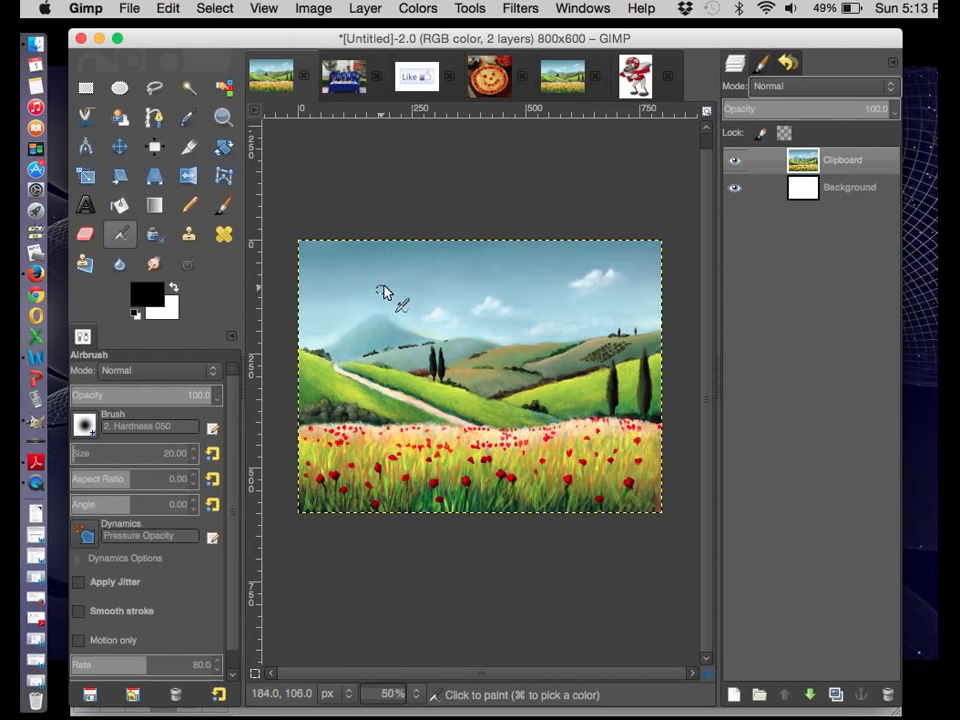
In the Like_1 image, viewed at 50%, select the Like button with a rectangular selection of about 488 x 220 px.
left_click(416, 80)
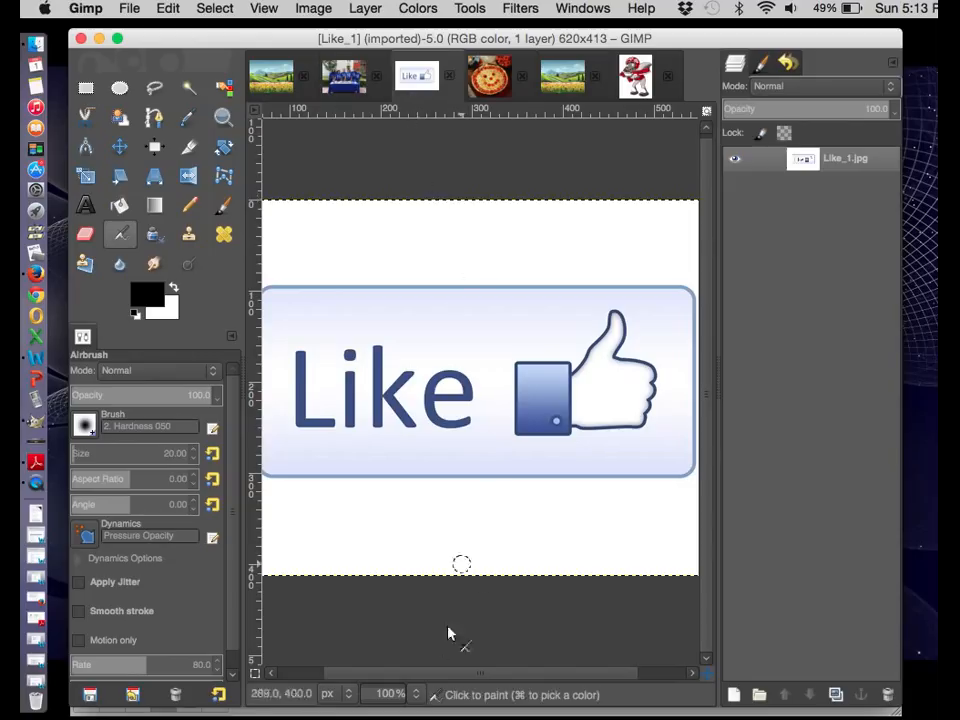
left_click(413, 697)
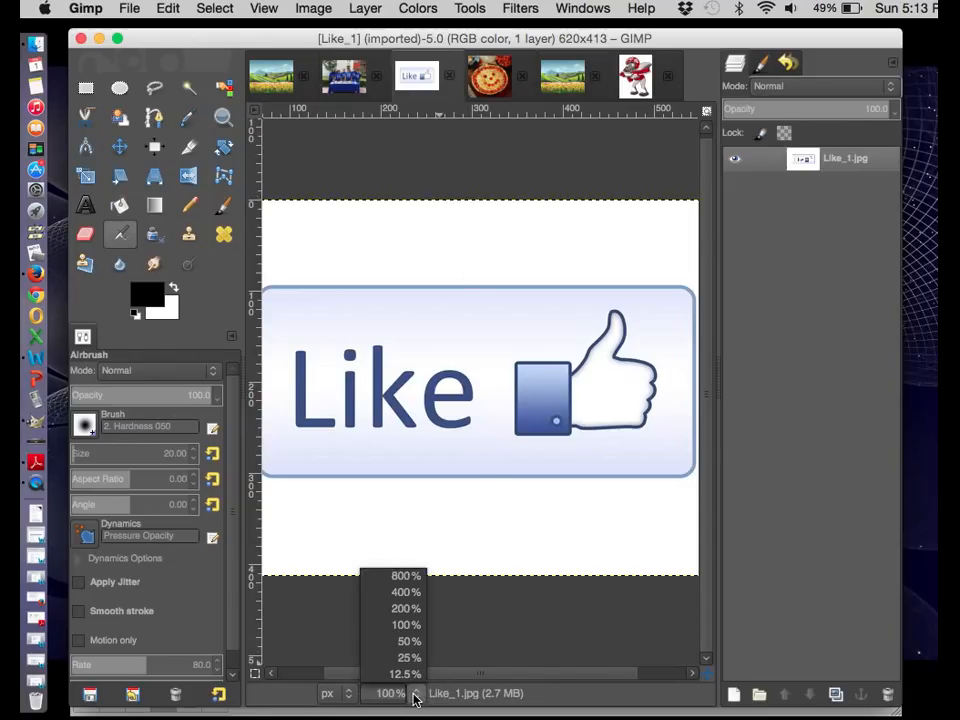
left_click(421, 640)
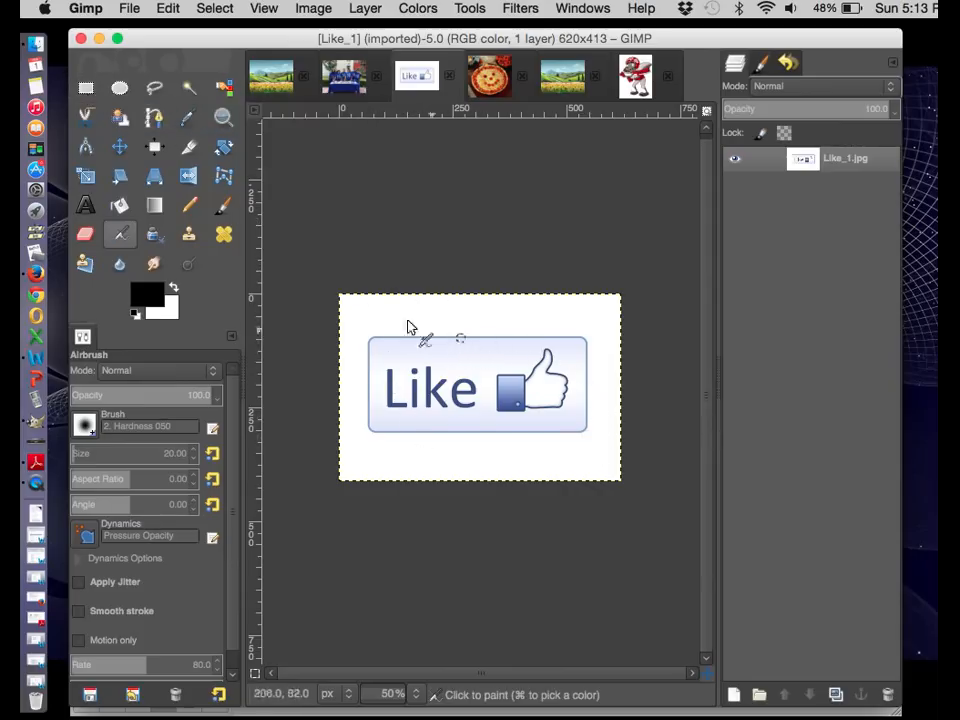
left_click(87, 90)
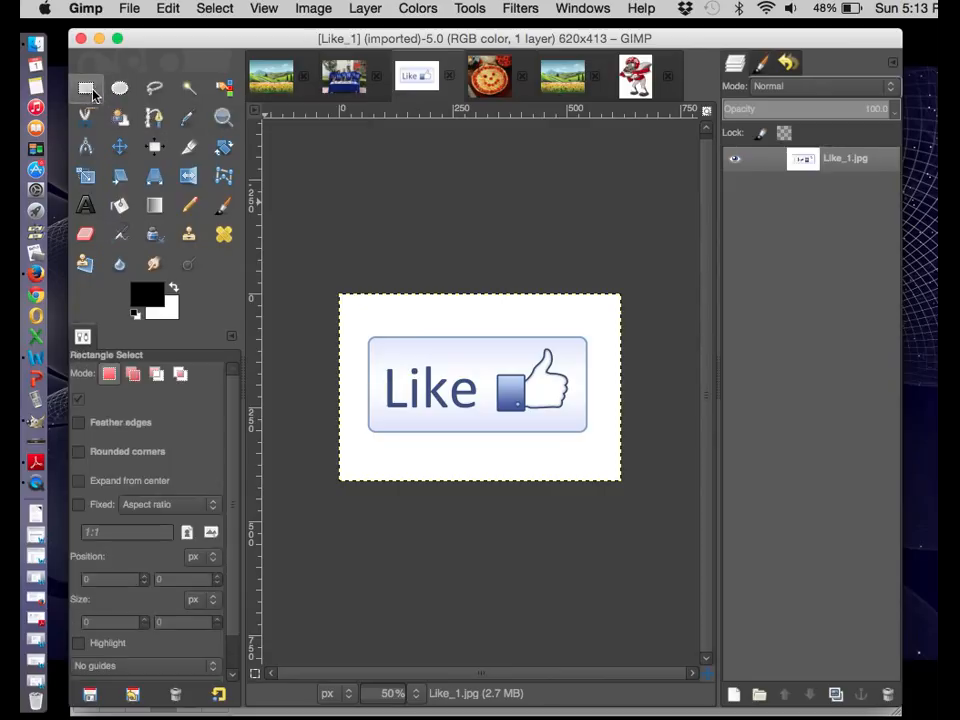
left_click(119, 90)
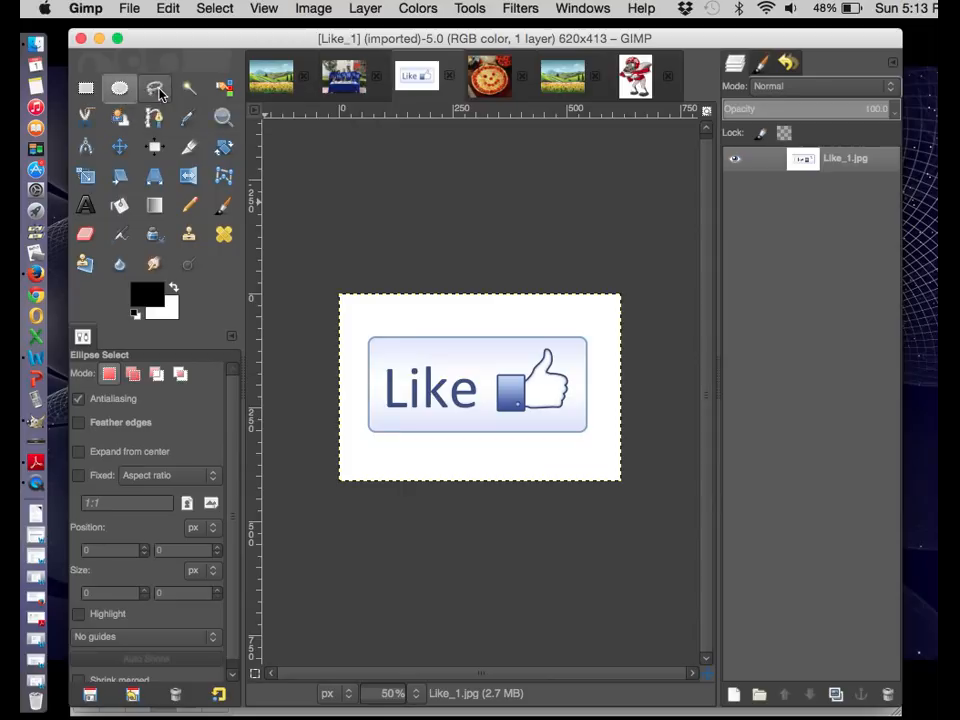
left_click(157, 90)
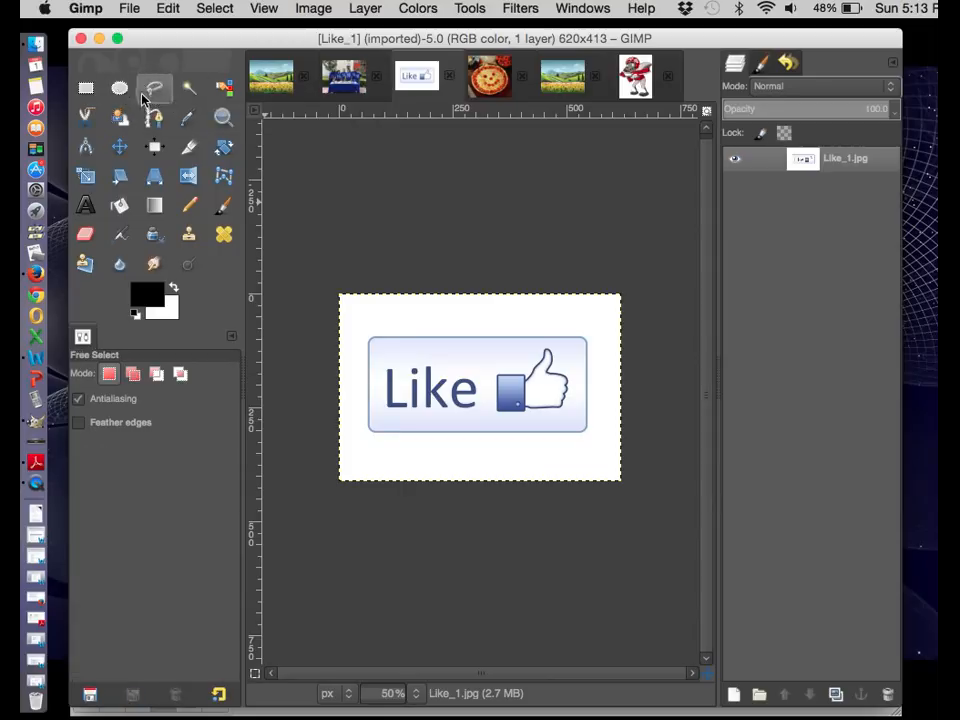
left_click(88, 90)
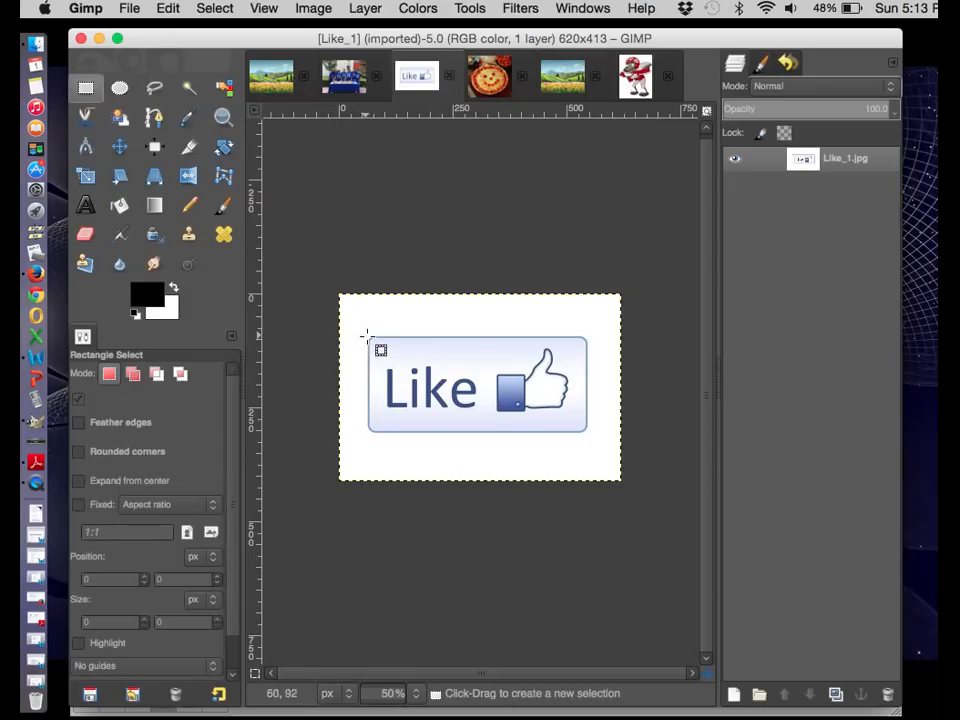
left_click_drag(370, 339, 590, 437)
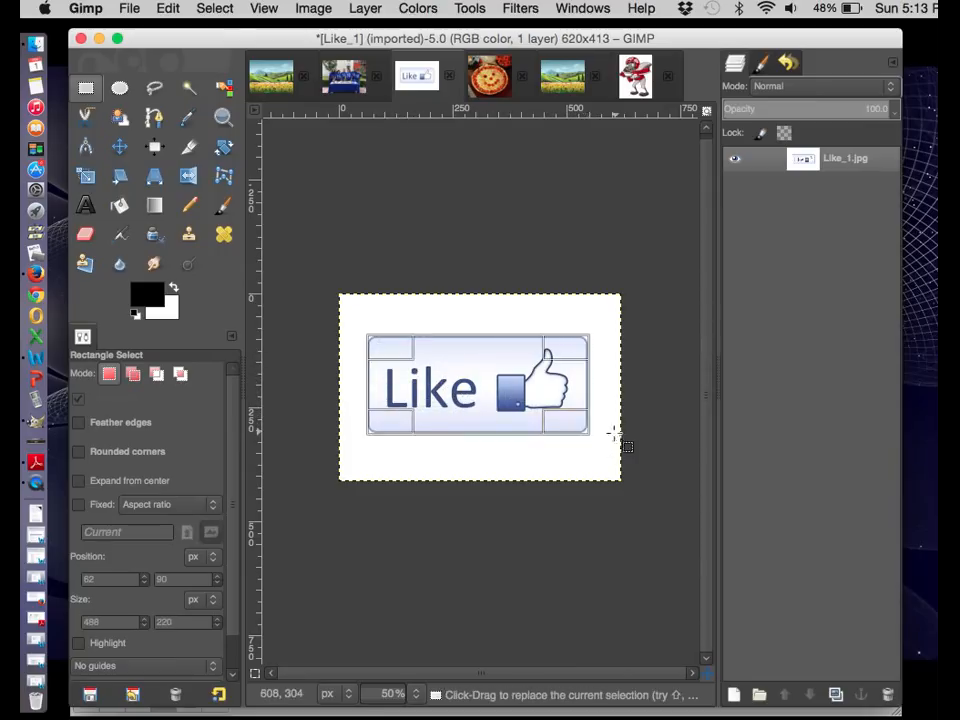
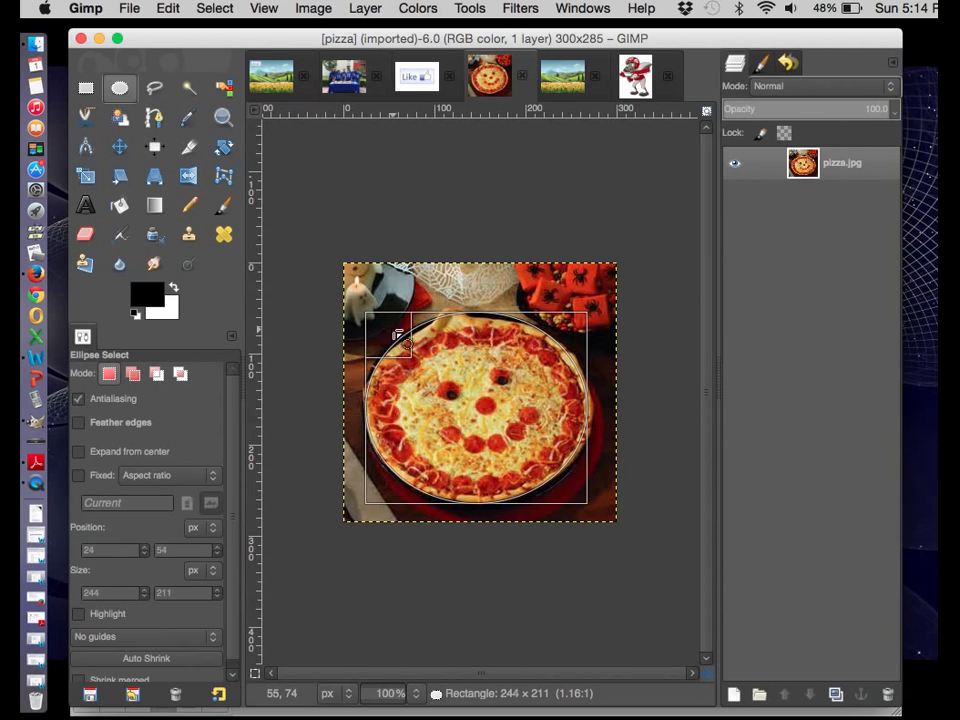
Adjust the elliptical selection around the pizza to about 248 x 211 px and copy it.
left_click_drag(570, 471, 572, 479)
left_click(170, 10)
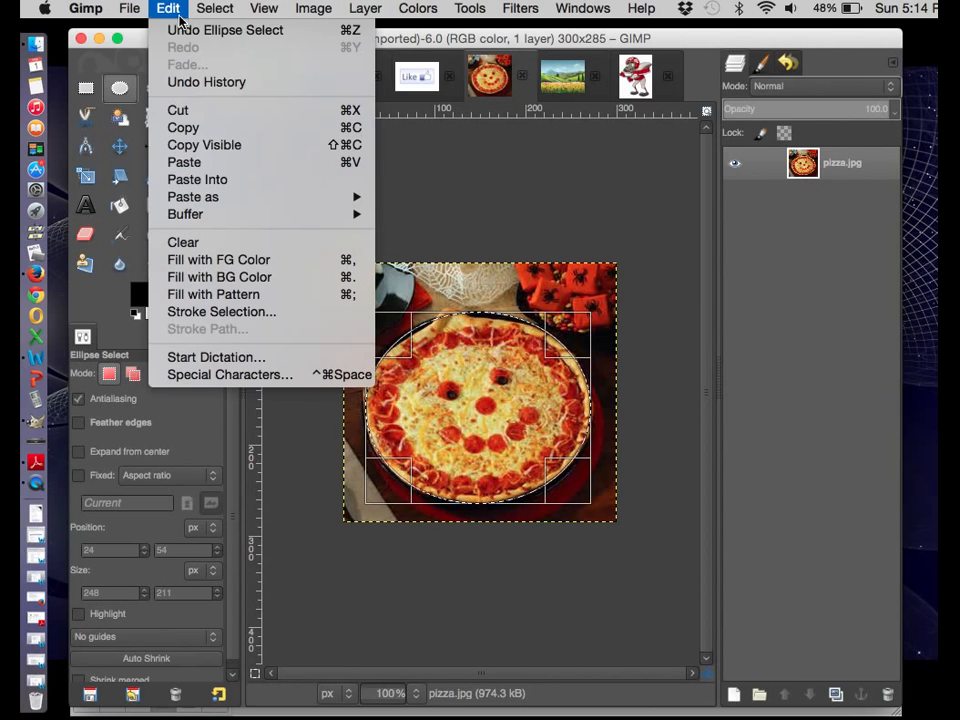
left_click(172, 127)
Paste the pizza into the collage as a new layer and move it over the hills near the image's center.
left_click(242, 73)
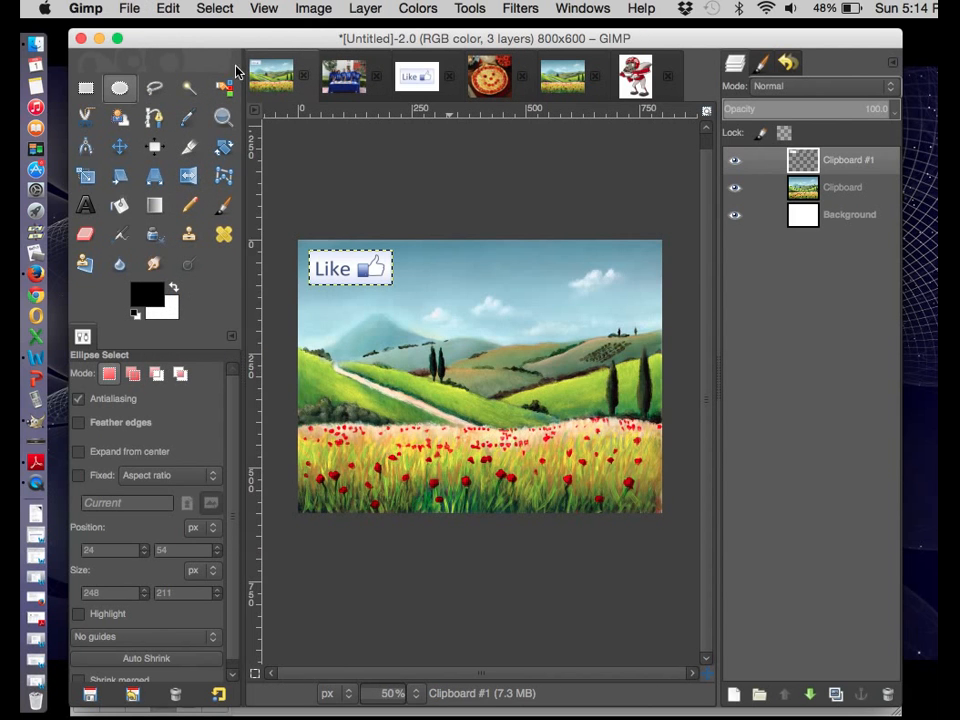
left_click(168, 8)
mouse_move(209, 196)
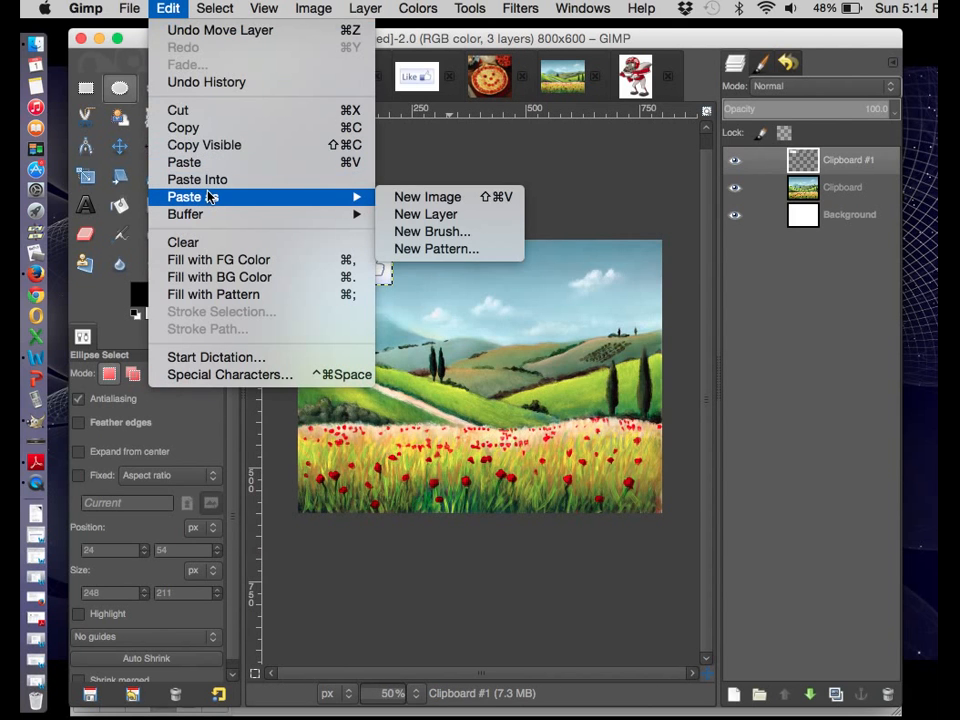
left_click(420, 214)
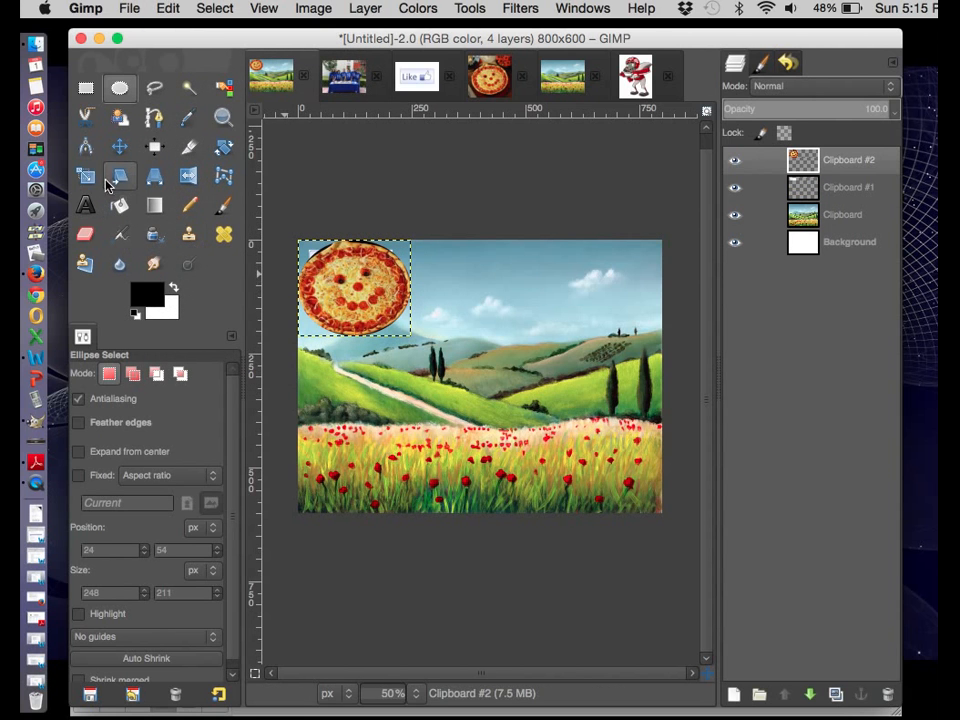
left_click(119, 147)
left_click_drag(352, 289, 429, 359)
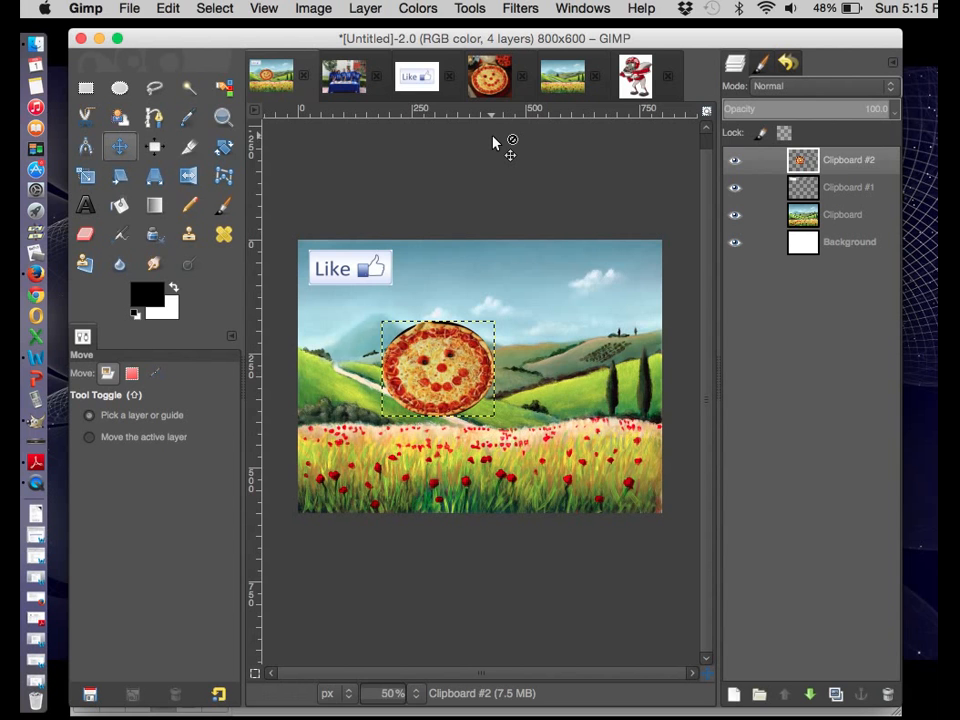
Outline the seven people from the chest up in the Computers_dept_CEGL image with Free Select and copy the selection.
left_click(320, 80)
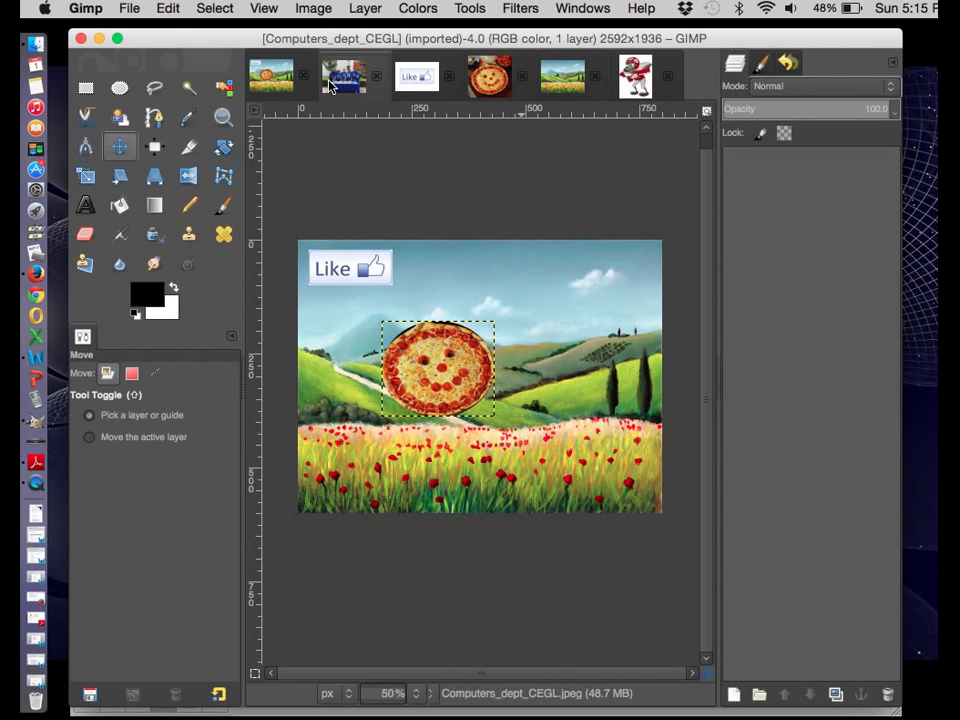
left_click(155, 92)
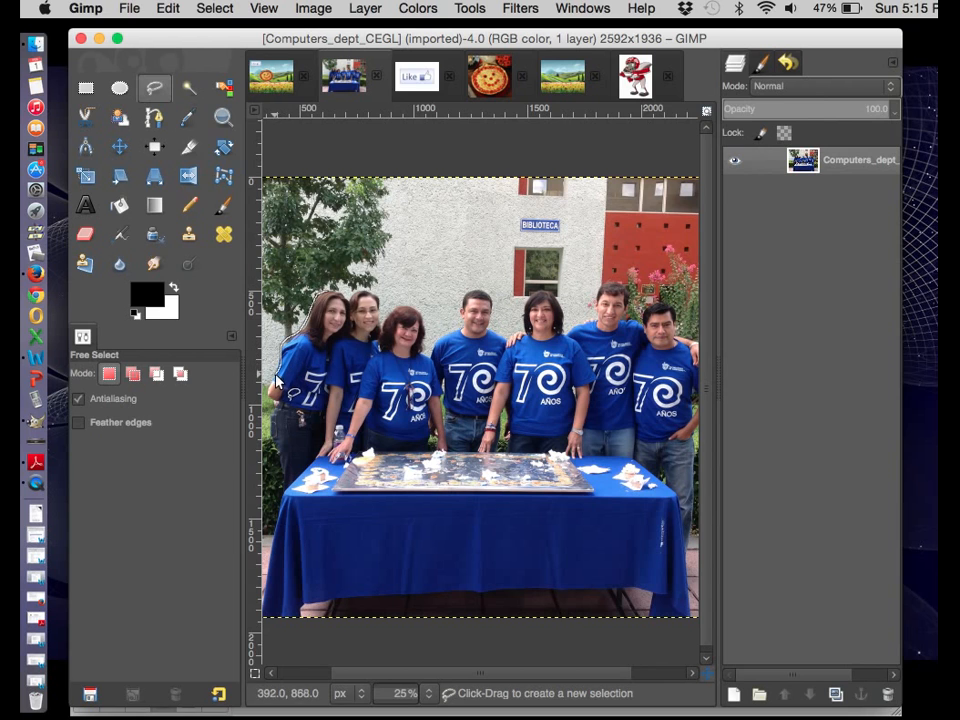
mouse_move(268, 389)
left_mouse_down()
mouse_move(384, 419)
mouse_move(668, 408)
mouse_move(687, 396)
mouse_move(693, 346)
mouse_move(669, 308)
mouse_move(651, 303)
mouse_move(642, 321)
mouse_move(629, 322)
mouse_move(627, 293)
mouse_move(611, 285)
mouse_move(593, 323)
mouse_move(566, 336)
mouse_move(548, 296)
mouse_move(527, 312)
mouse_move(547, 291)
mouse_move(531, 302)
mouse_move(523, 332)
mouse_move(498, 337)
mouse_move(481, 311)
mouse_move(487, 299)
mouse_move(463, 297)
mouse_move(456, 339)
mouse_move(433, 347)
mouse_move(420, 315)
mouse_move(399, 310)
mouse_move(380, 328)
mouse_move(379, 308)
mouse_move(361, 292)
mouse_move(325, 290)
left_mouse_up()
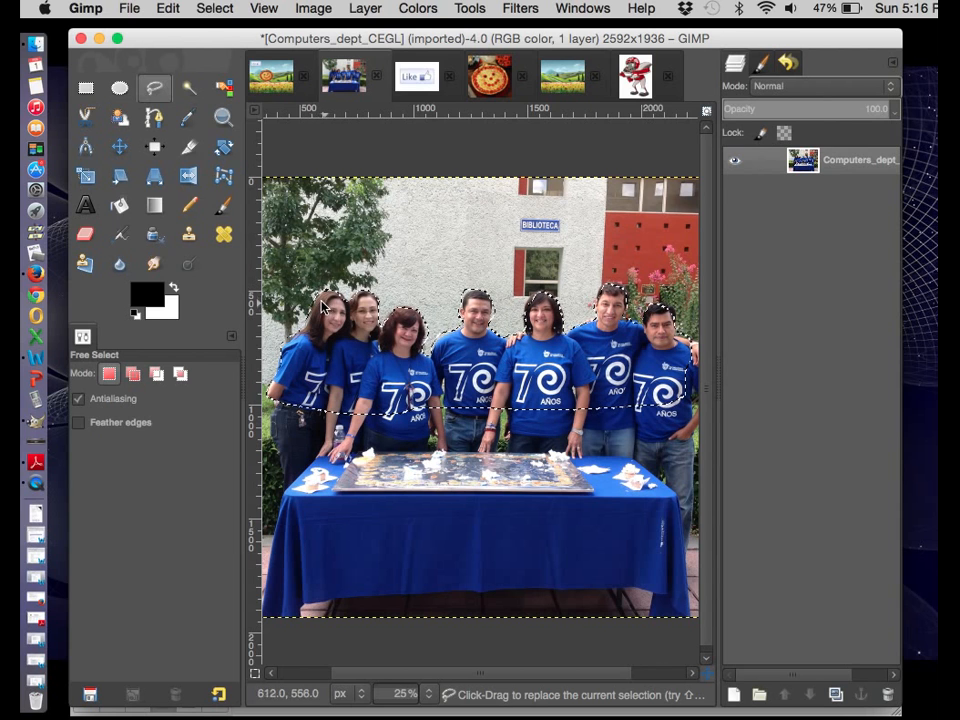
left_click(168, 8)
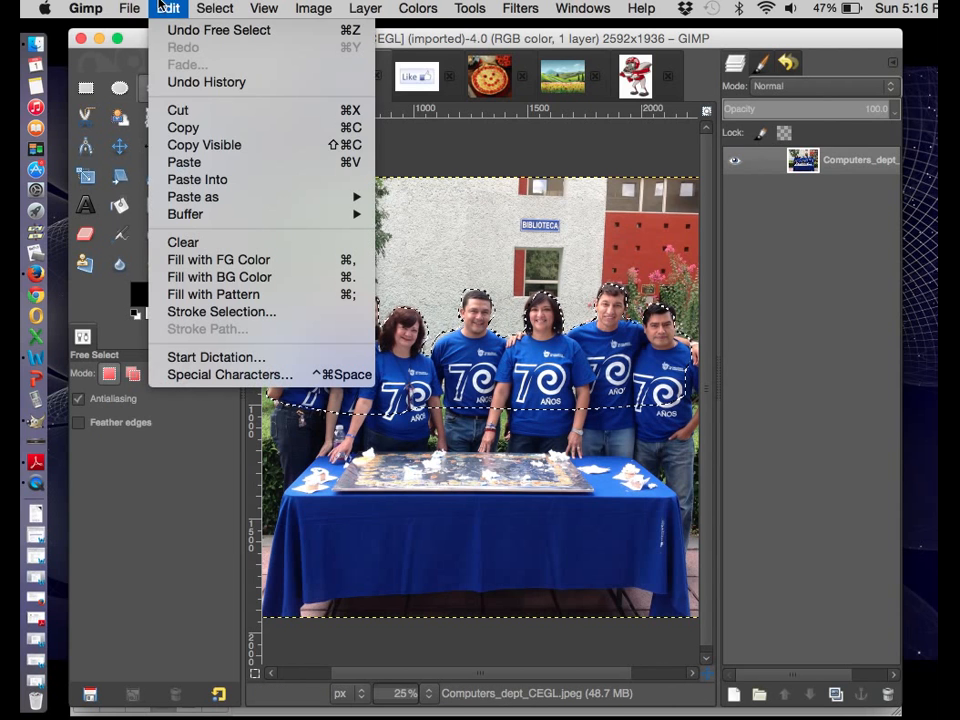
left_click(183, 127)
Paste the copied group of people into the collage as a new layer.
left_click(270, 77)
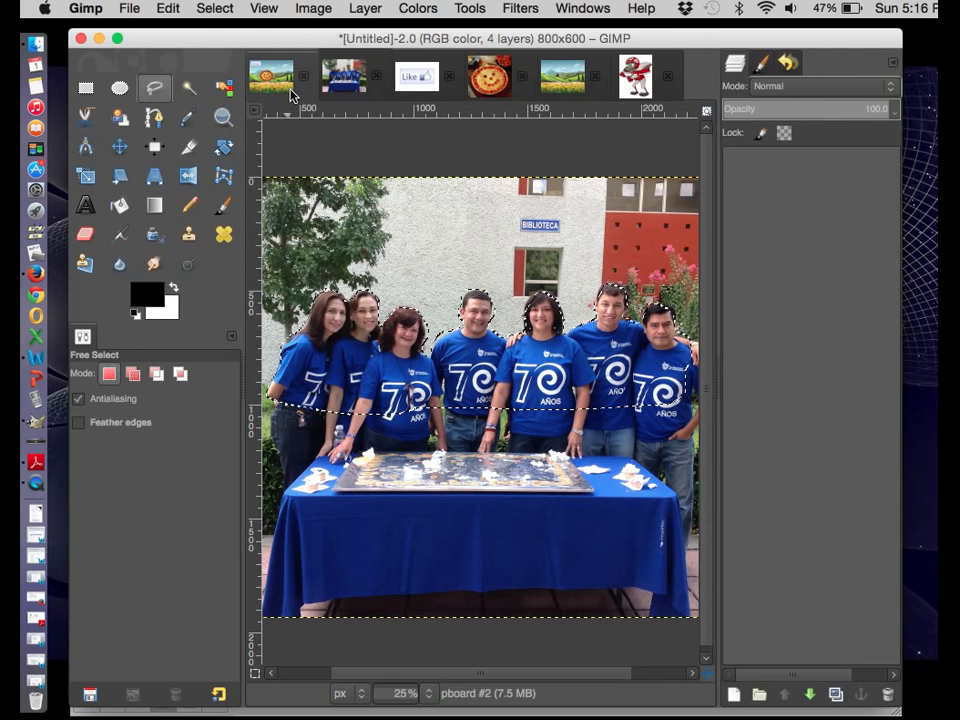
left_click(183, 9)
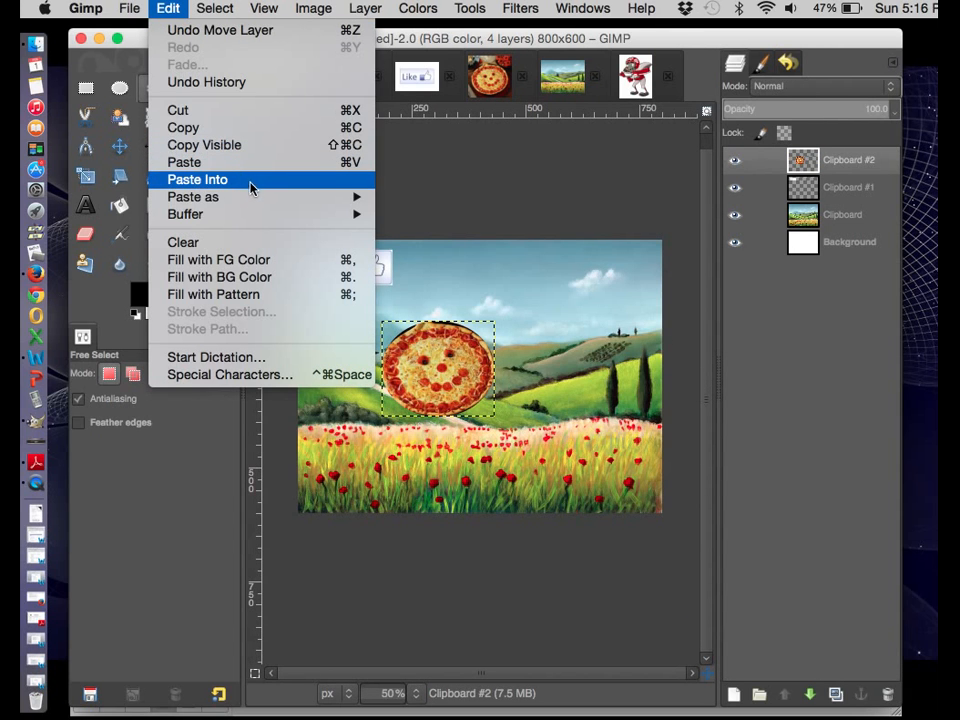
mouse_move(355, 197)
left_click(437, 214)
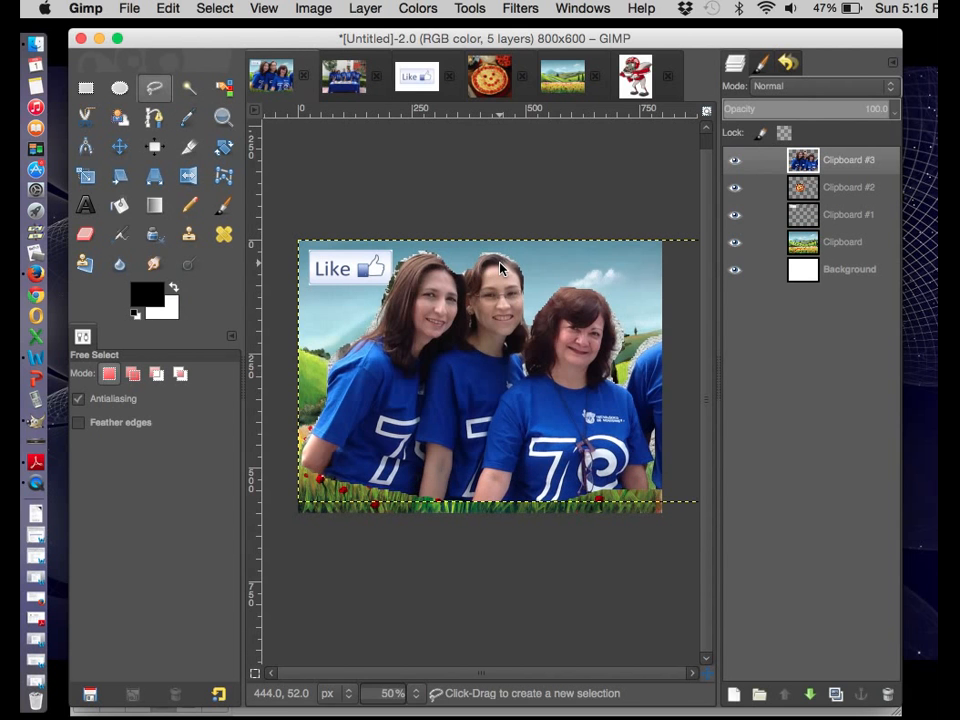
Set the group layer's scale to 50 percent with the Scale tool, keeping width and height linked.
left_click(86, 176)
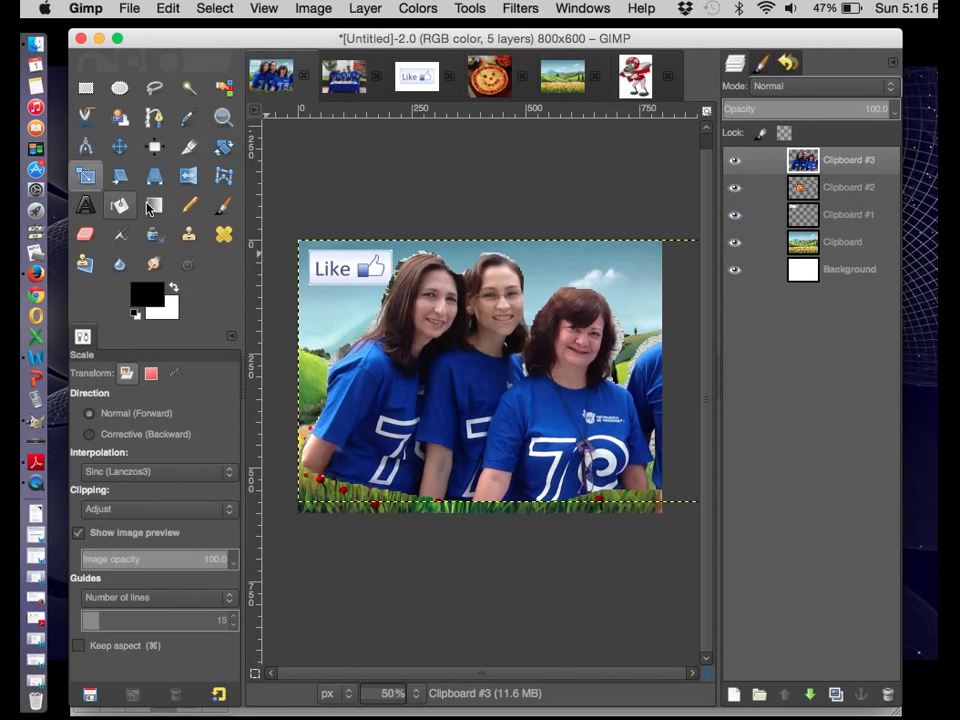
left_click(522, 377)
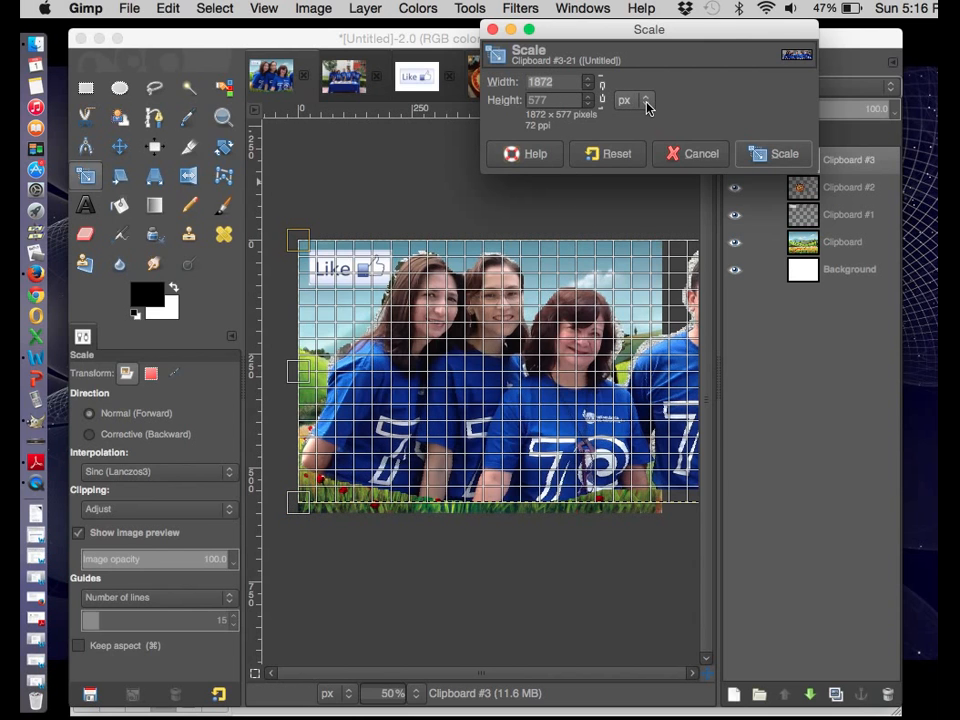
left_click_drag(649, 43, 461, 137)
left_click(461, 200)
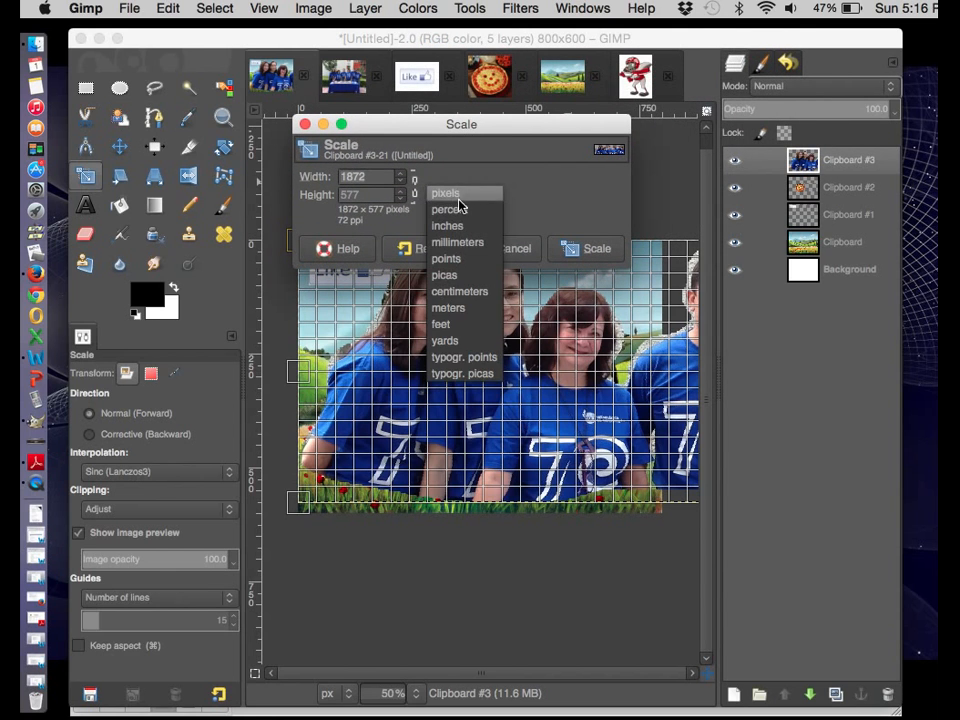
left_click(456, 210)
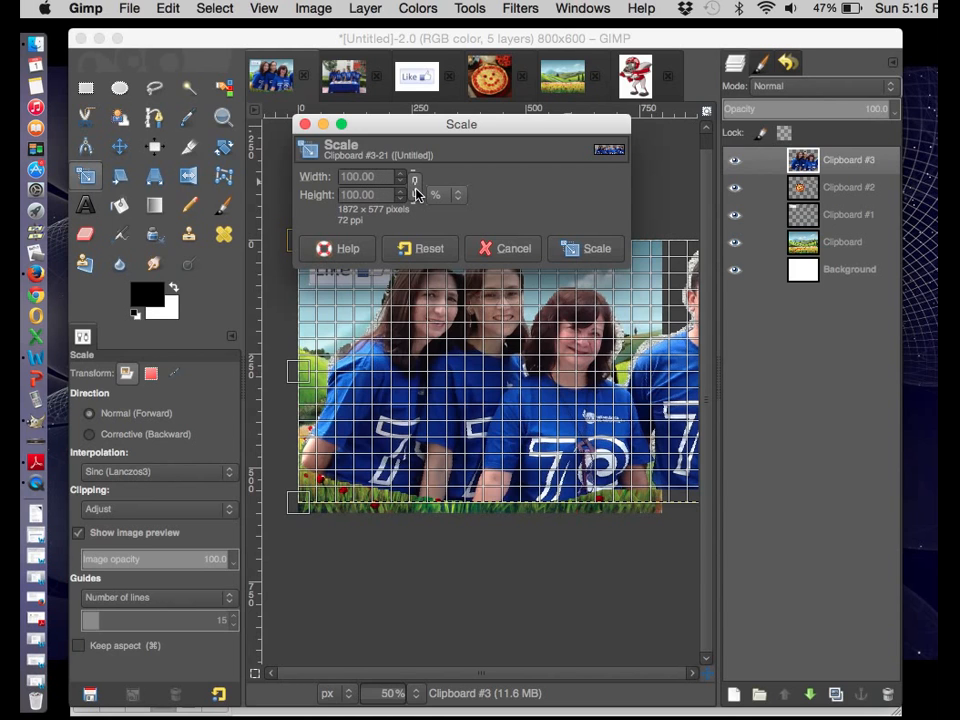
left_click(416, 193)
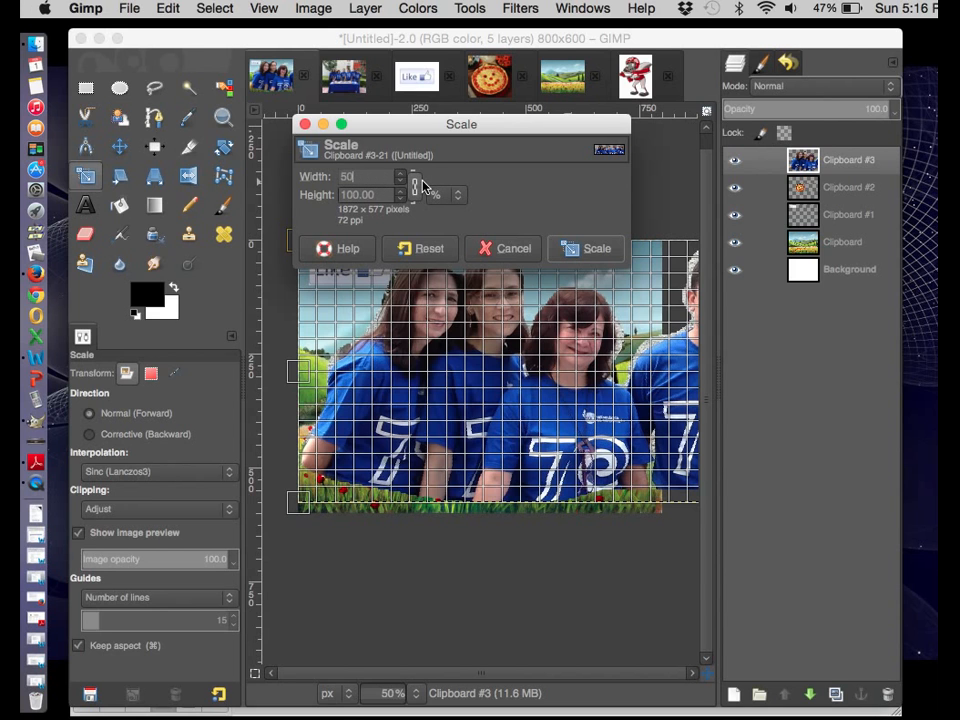
key("Tab")
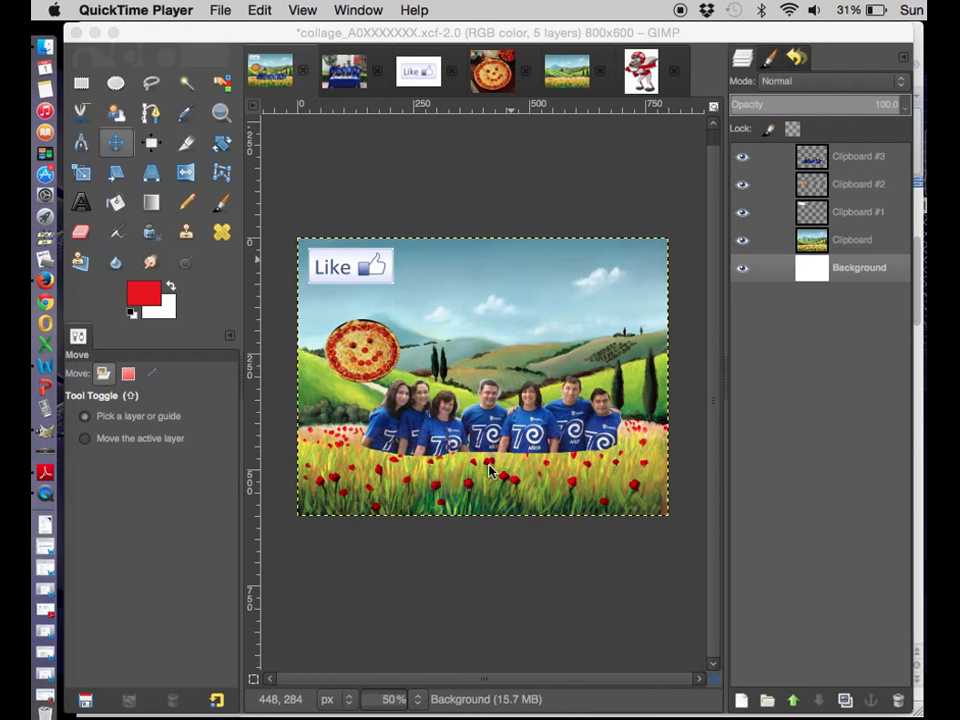
Clear the existing selection in the zombie image.
left_click(645, 75)
left_click(645, 75)
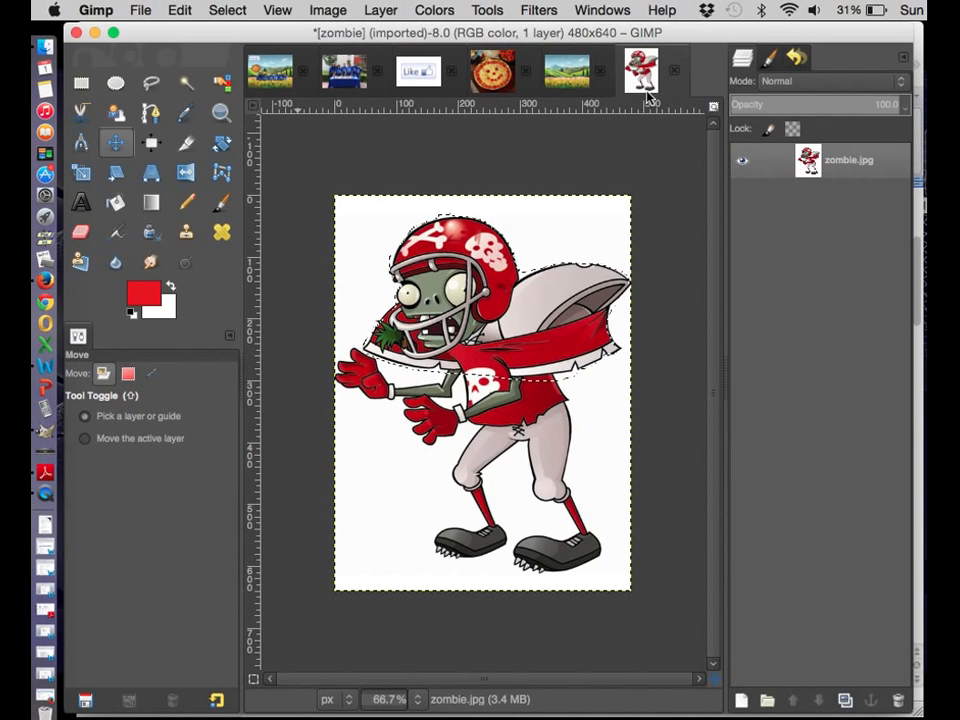
left_click(227, 10)
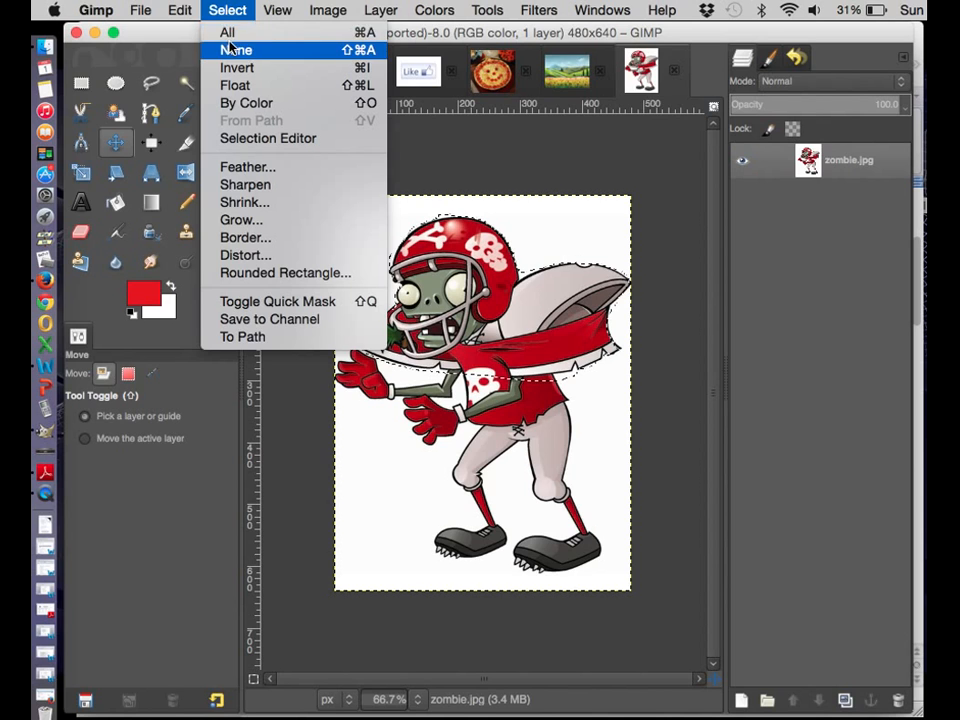
left_click(238, 49)
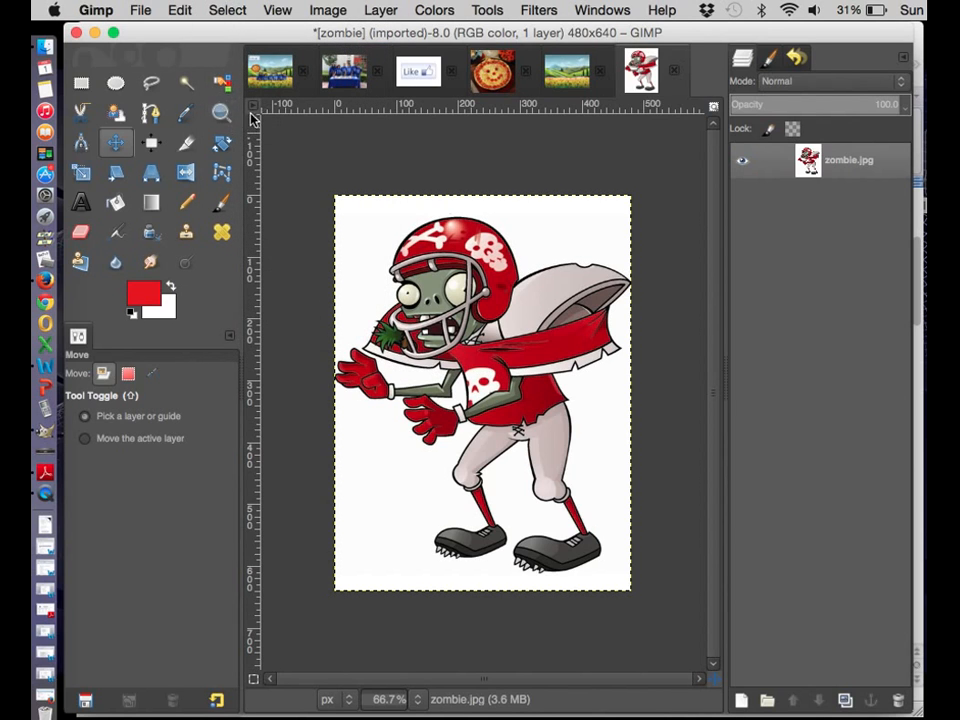
Outline the zombie's helmeted head and shoulder pads with Free Select and copy the selection.
left_click(150, 83)
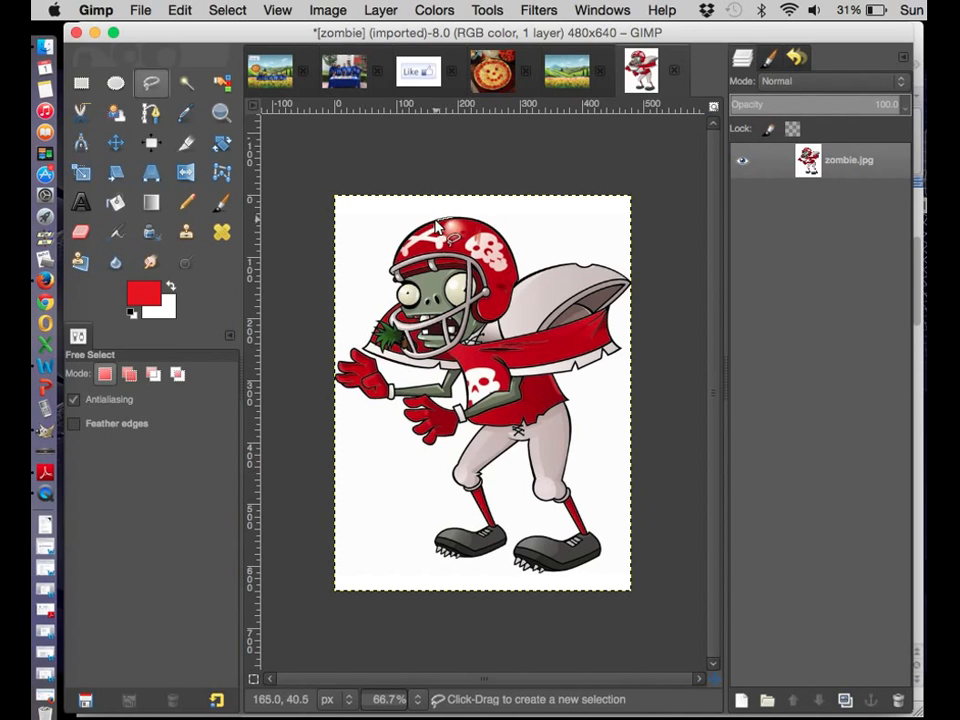
mouse_move(425, 227)
left_mouse_down()
mouse_move(390, 282)
mouse_move(414, 298)
mouse_move(398, 292)
mouse_move(405, 300)
mouse_move(377, 332)
mouse_move(379, 360)
mouse_move(367, 348)
mouse_move(373, 362)
mouse_move(435, 375)
mouse_move(447, 388)
mouse_move(470, 373)
mouse_move(531, 378)
mouse_move(612, 362)
mouse_move(624, 346)
mouse_move(610, 318)
mouse_move(630, 280)
mouse_move(592, 263)
mouse_move(514, 271)
mouse_move(501, 256)
mouse_move(506, 246)
mouse_move(450, 219)
left_mouse_up()
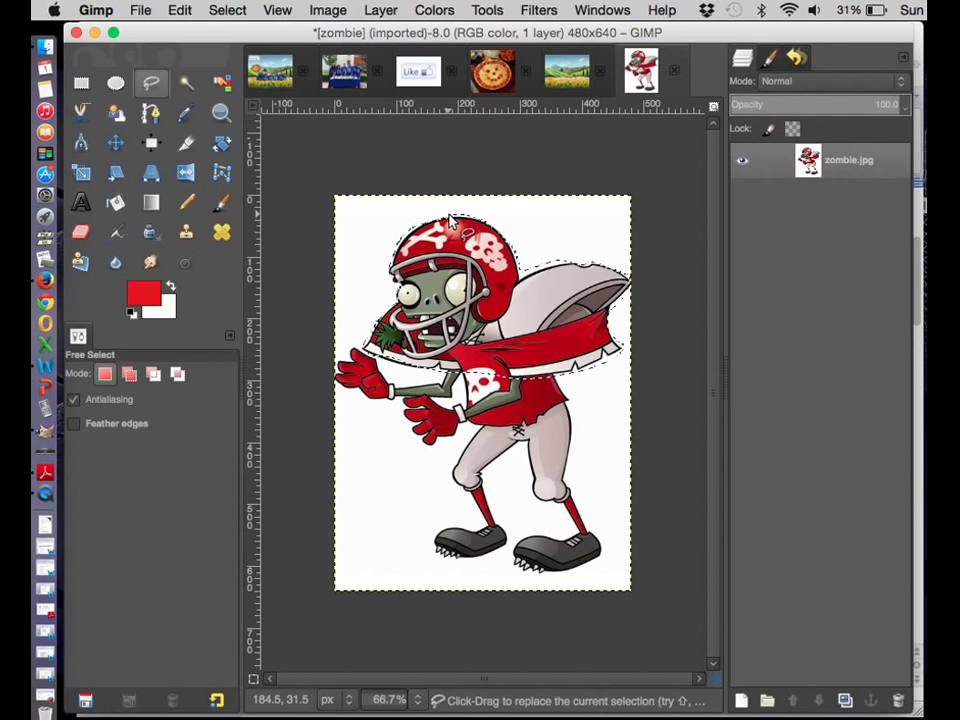
left_click(179, 10)
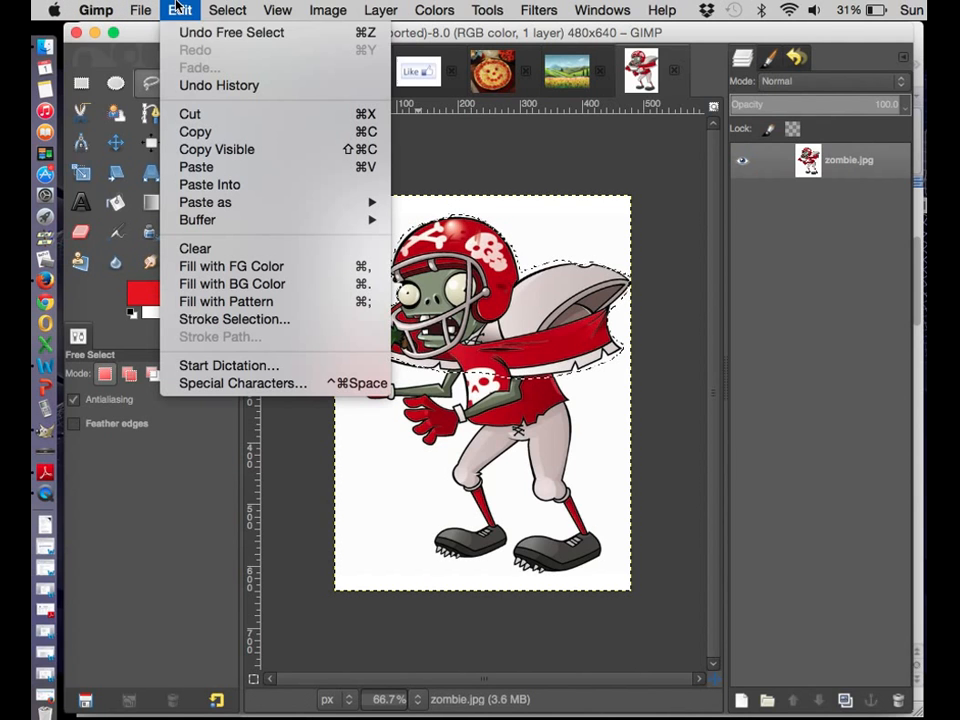
left_click(214, 132)
Paste the copied zombie into the collage as a new layer and move that layer above all the others.
left_click(267, 66)
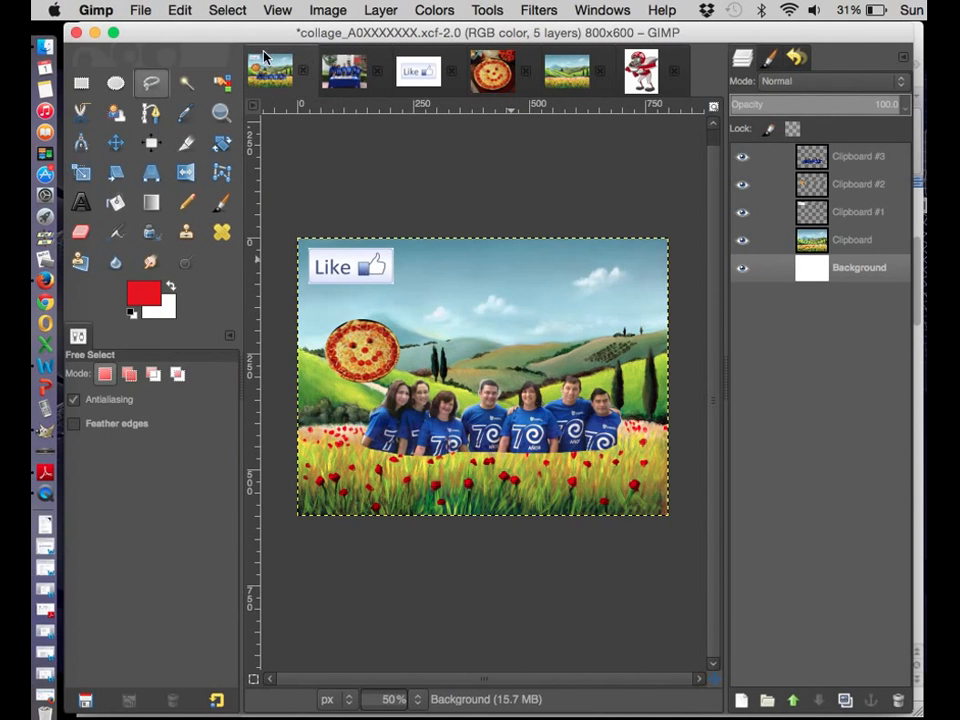
left_click(181, 10)
mouse_move(268, 207)
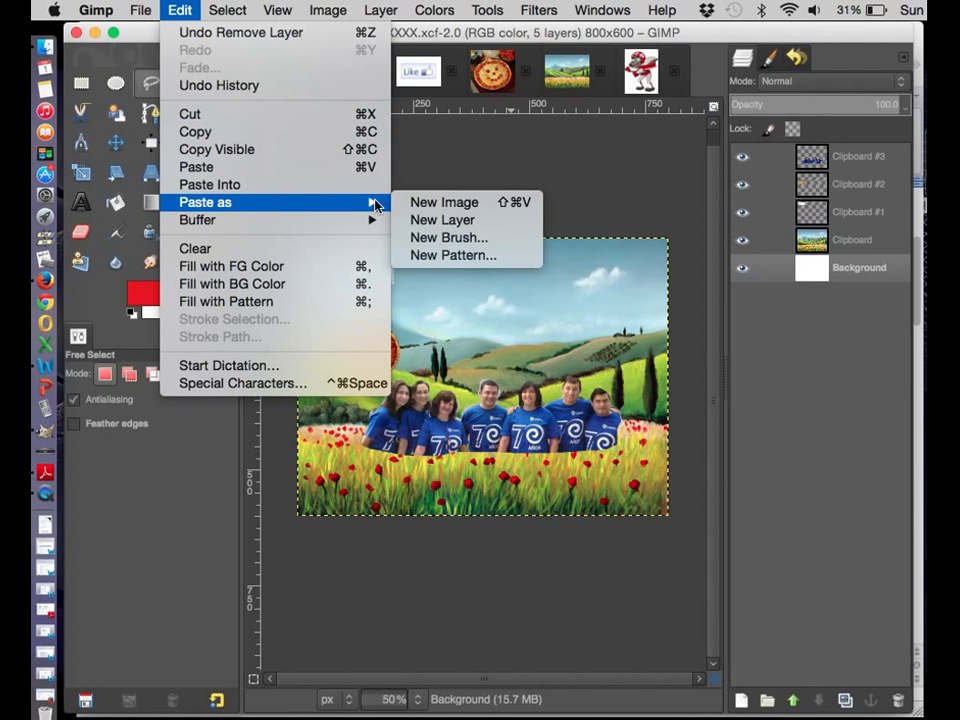
left_click(431, 219)
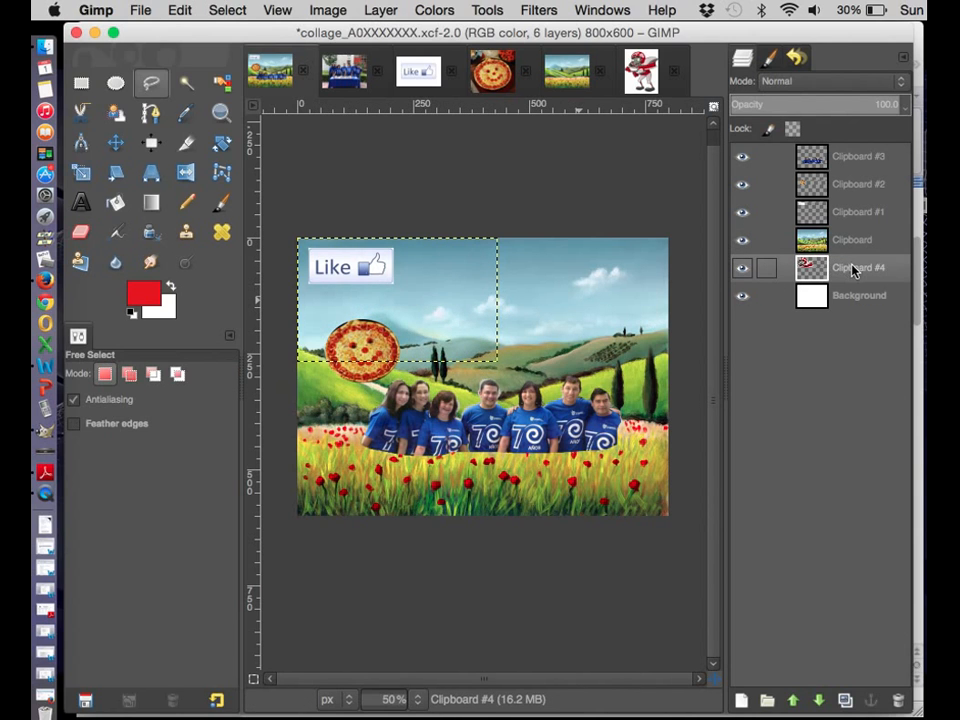
left_click_drag(857, 263, 846, 154)
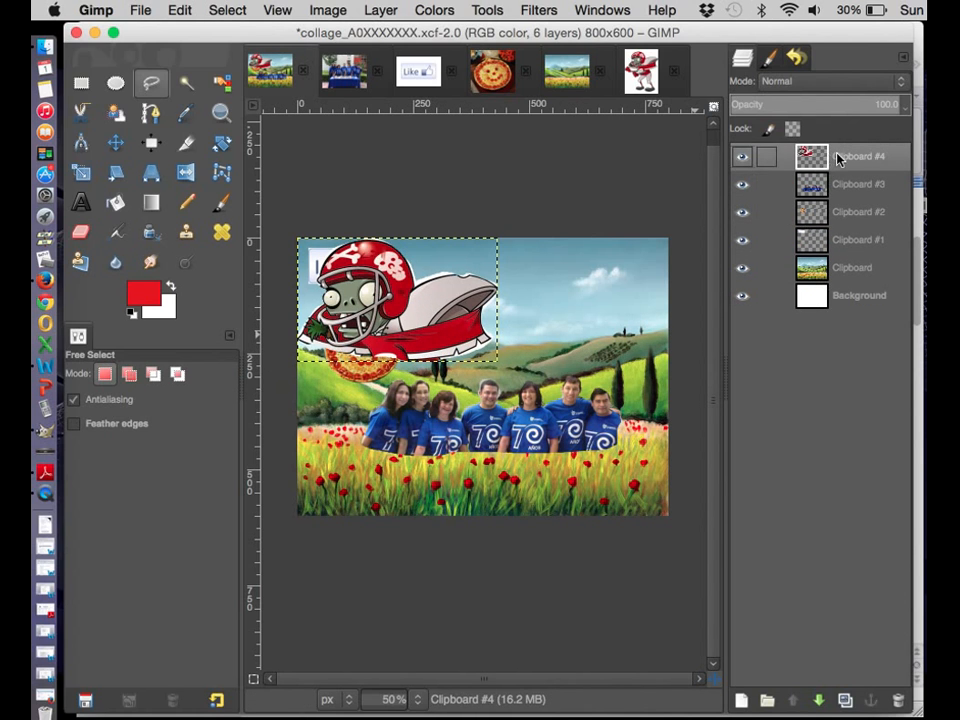
Scale the zombie layer down to 284 x 176 px with the Scale tool, keeping its aspect ratio.
left_click(818, 301)
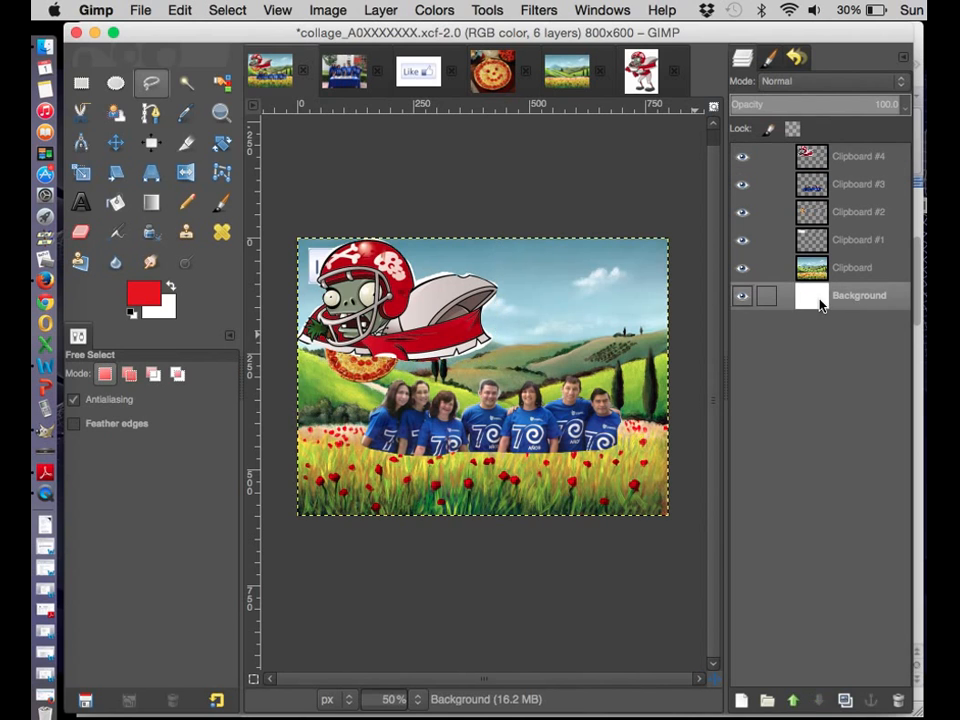
left_click(815, 268)
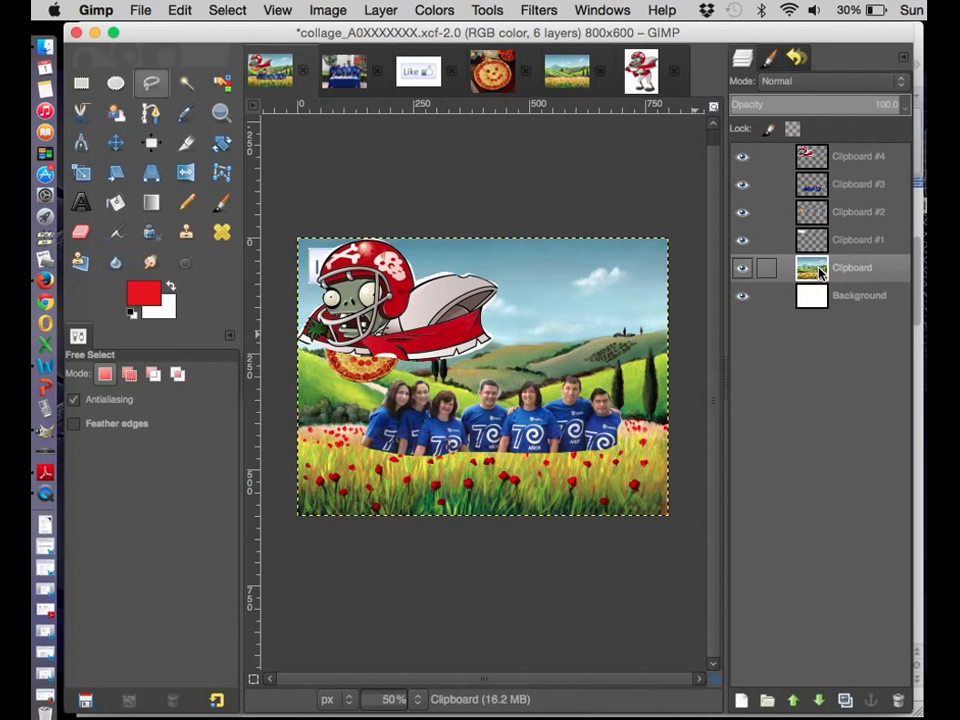
left_click(812, 160)
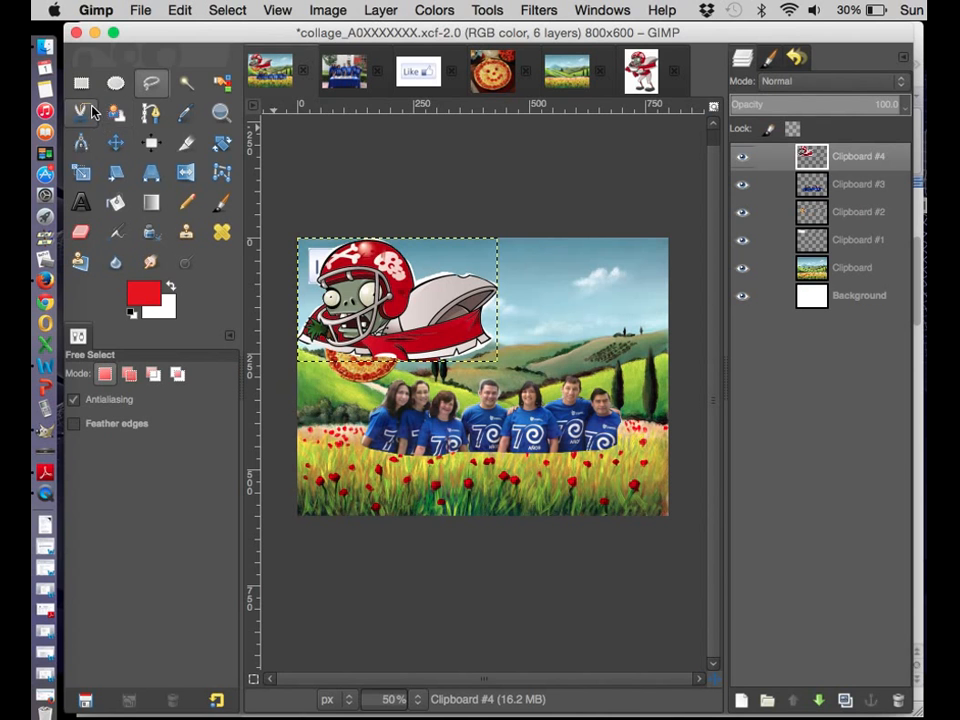
left_click(81, 172)
left_click(298, 243)
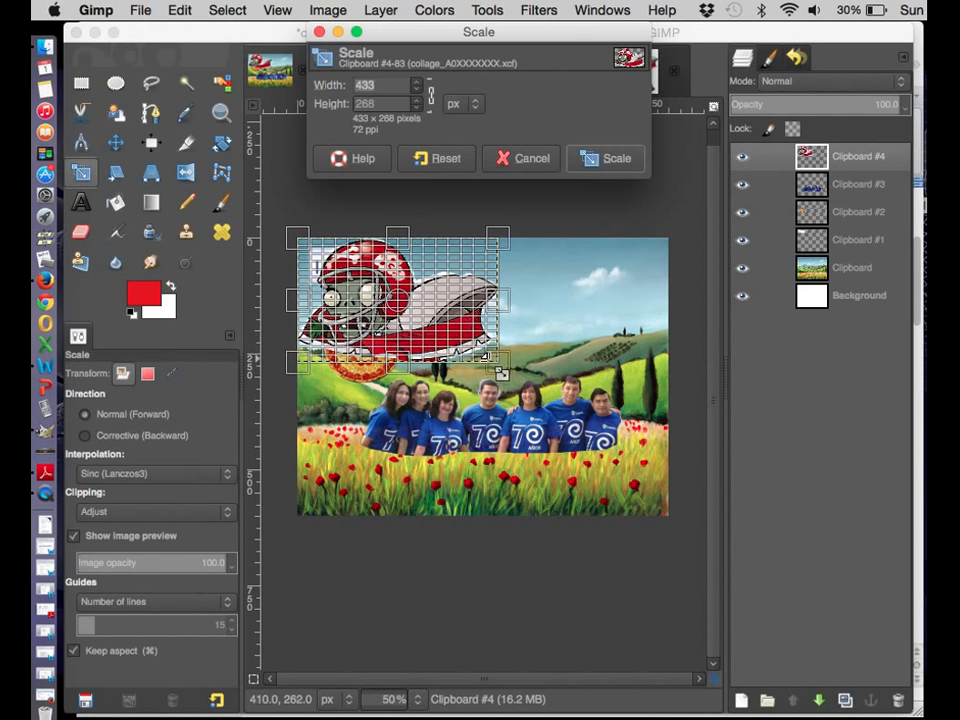
left_click_drag(501, 373, 447, 323)
left_click(606, 172)
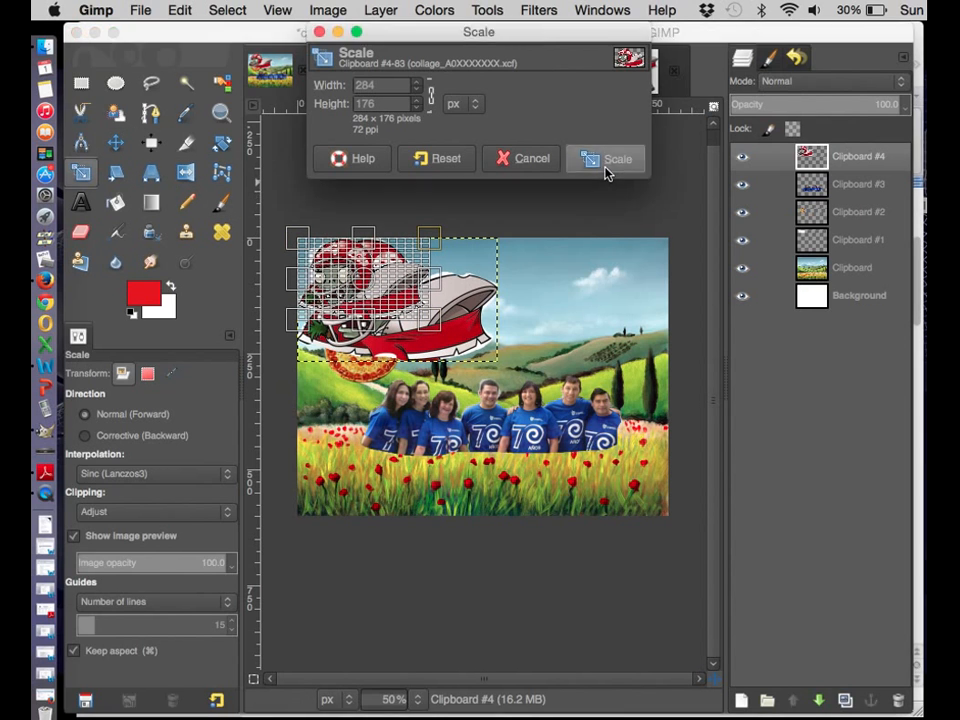
Move the zombie into the sky above the right-hand hills of the collage.
key("m")
left_click_drag(339, 276, 580, 313)
left_click(595, 264)
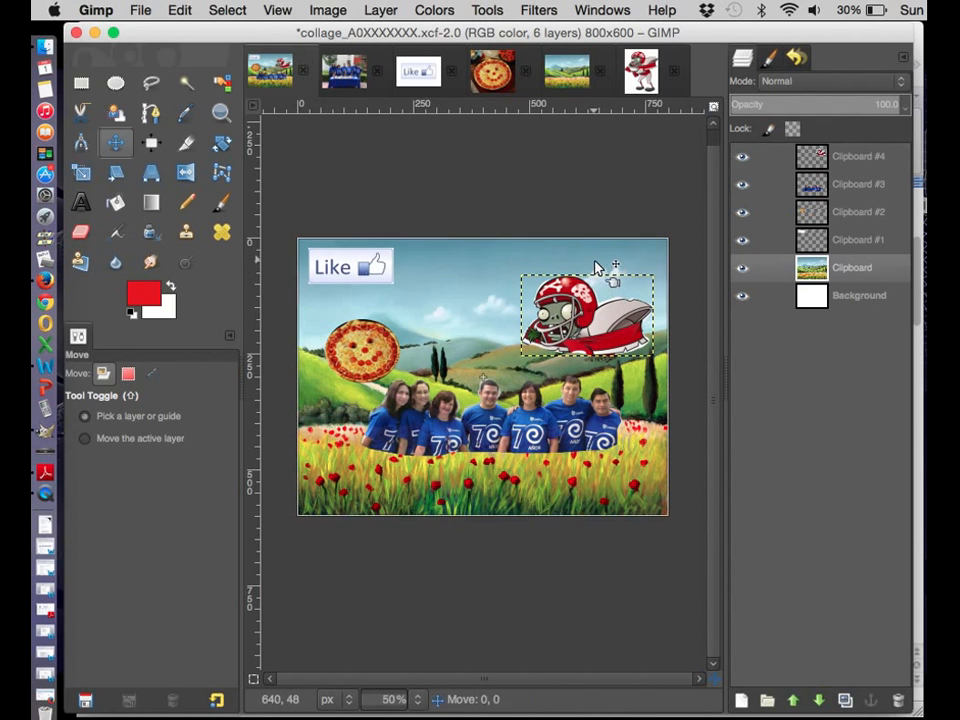
Switch to Word to read the instruction on merging layers with opacity in Act4_collage.docx, and return to GIMP.
key("super+Tab")
key("super+Tab")
key("super+Tab")
key("super+Tab")
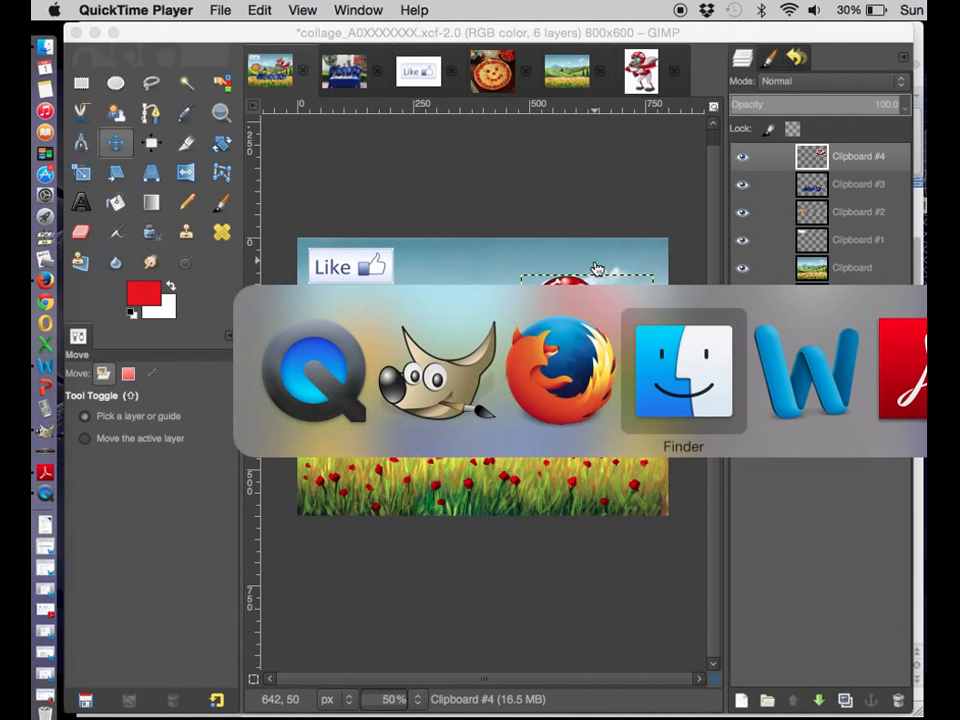
key("super+Tab")
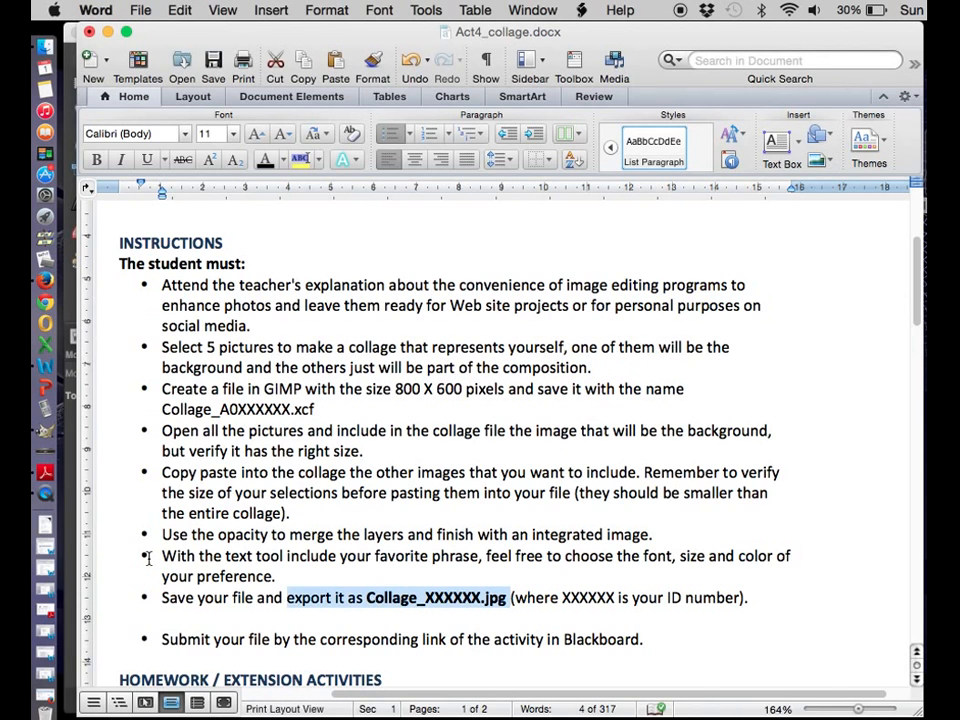
left_click(165, 535)
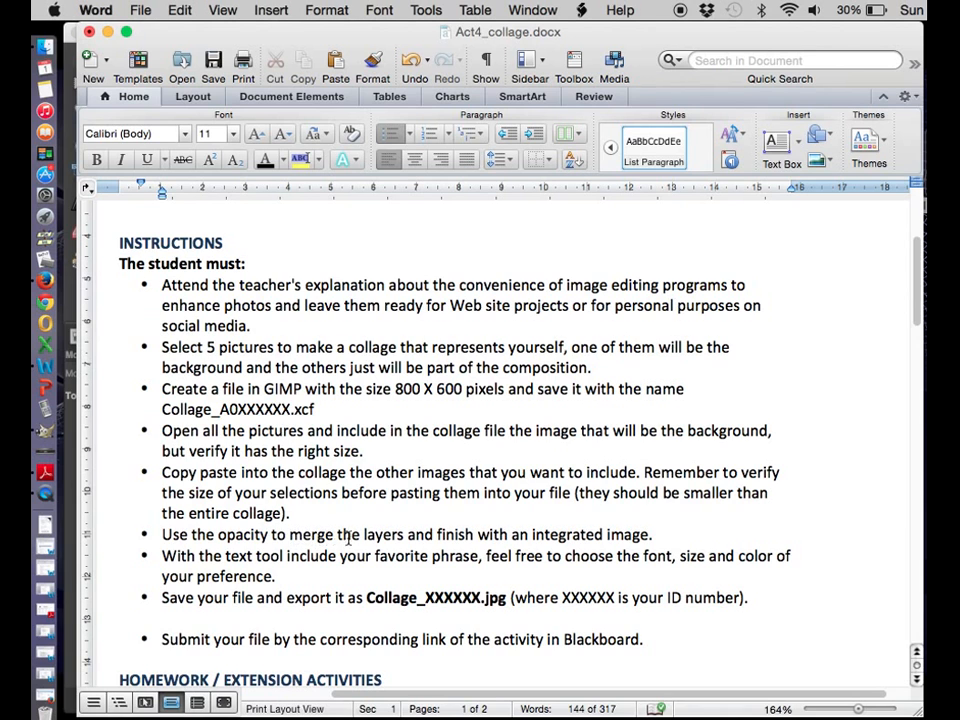
key("super+Tab")
key("super+Tab")
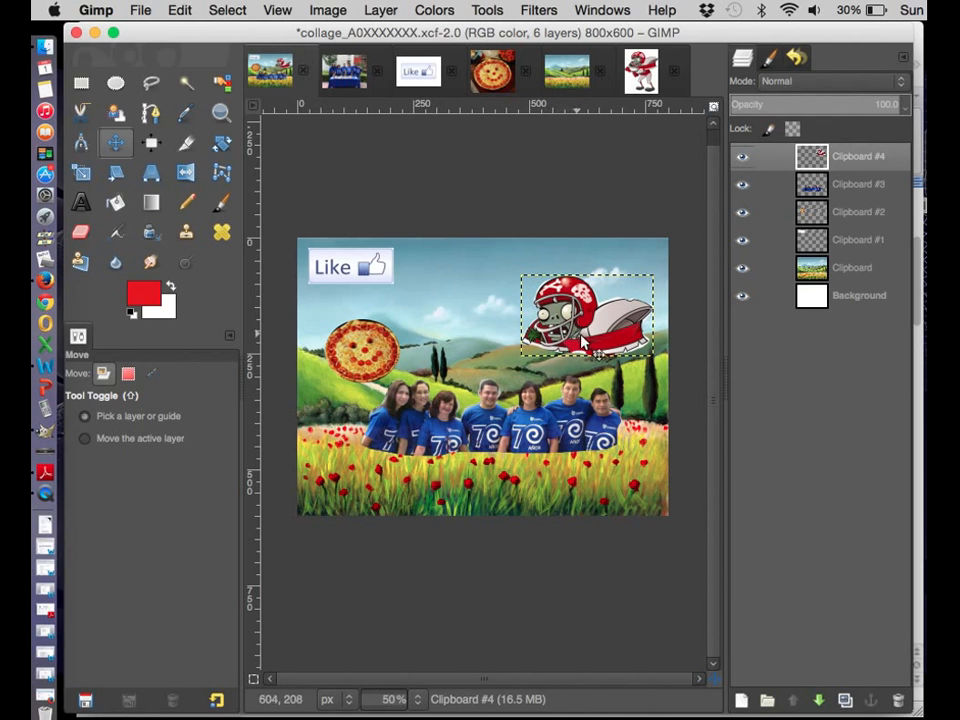
Reduce the zombie layer's opacity to 60 and the group of people's layer opacity to 90.
scroll(905, 108, "down", 20)
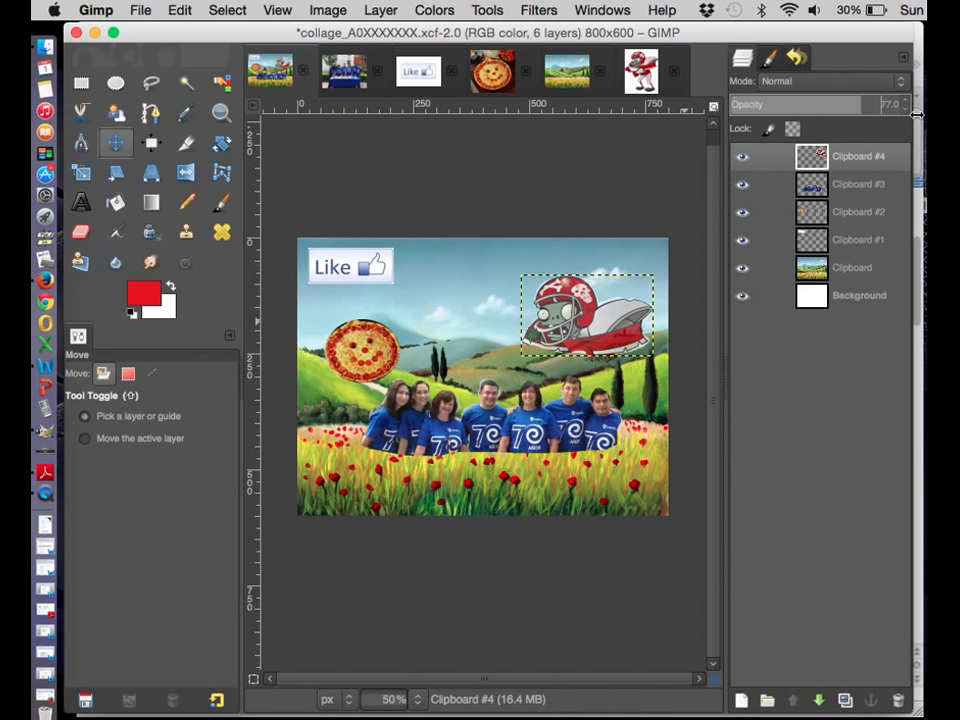
scroll(906, 116, "down", 7)
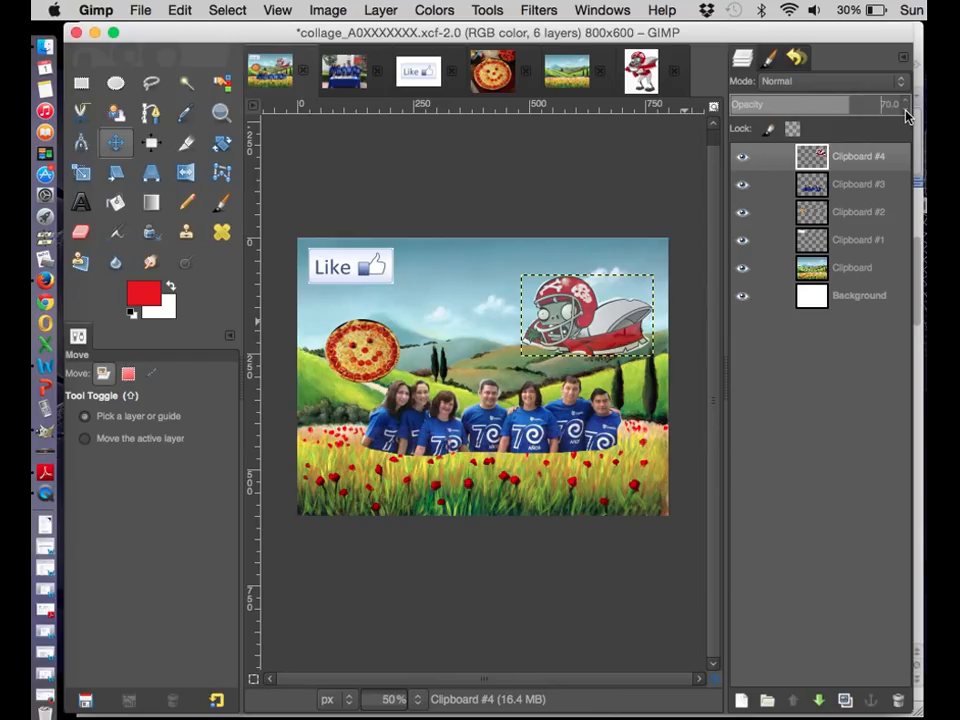
scroll(906, 116, "down", 10)
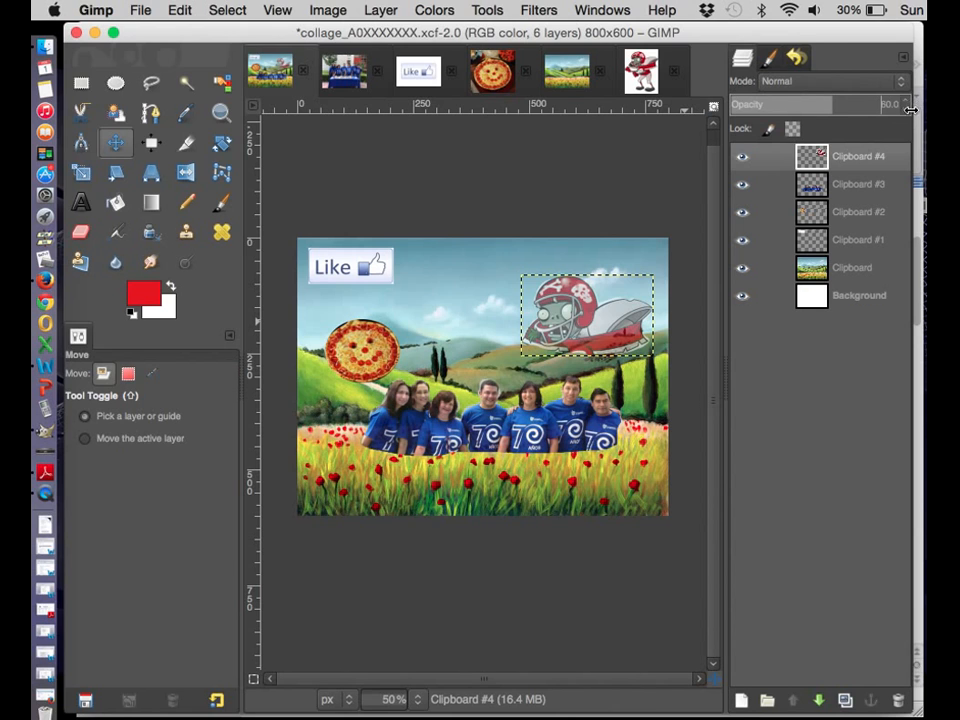
left_click(858, 192)
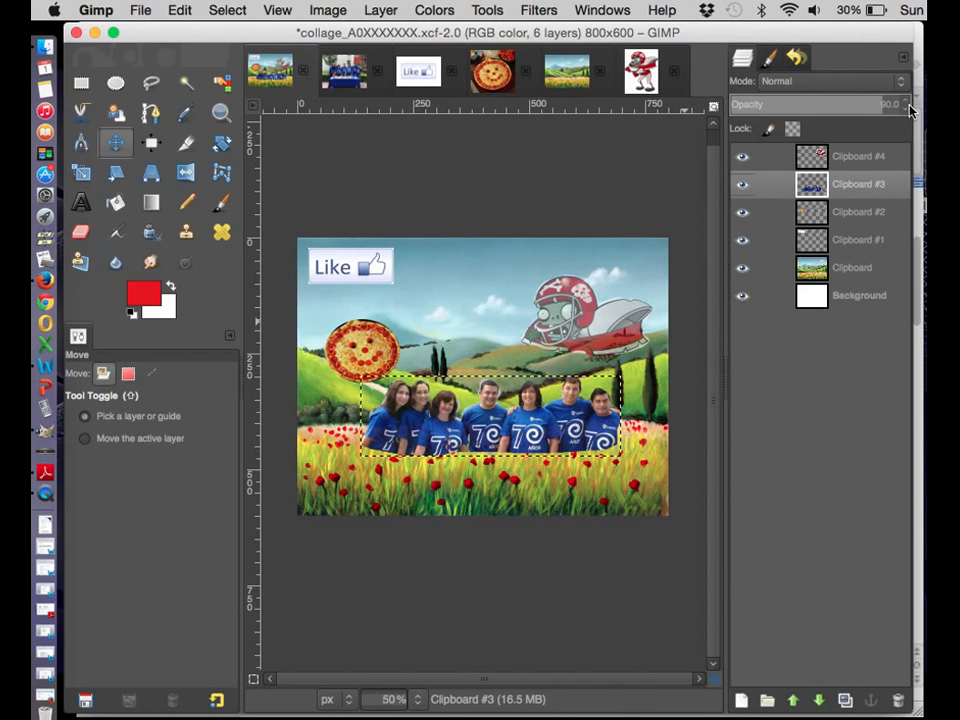
left_click_drag(880, 107, 908, 114)
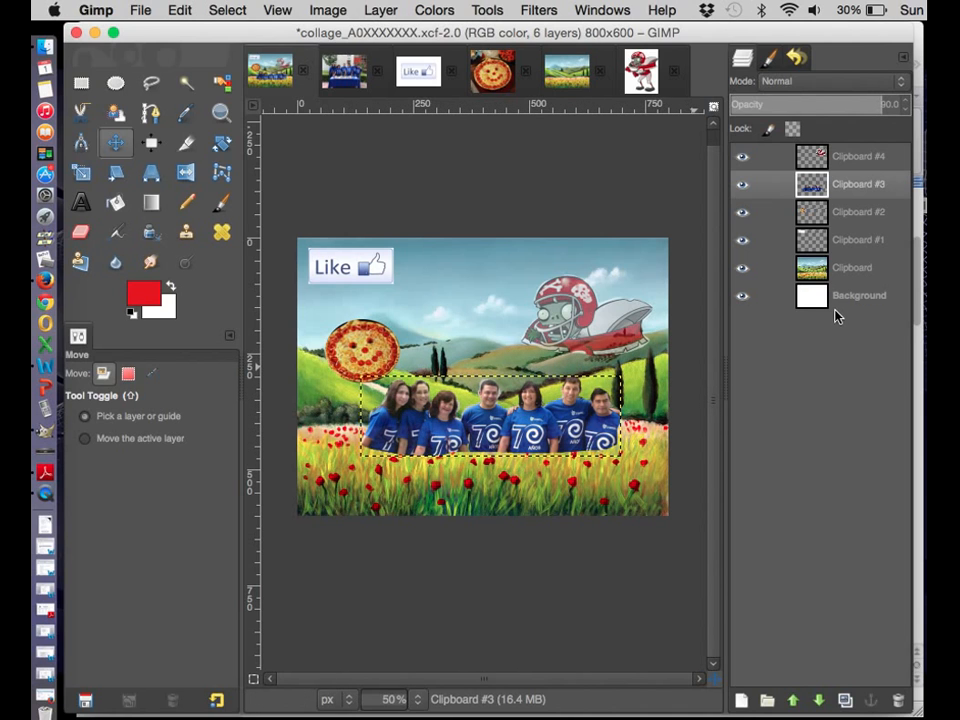
Switch to Word to read the instruction on adding a favorite phrase with the text tool, and return to GIMP.
key("super+Tab")
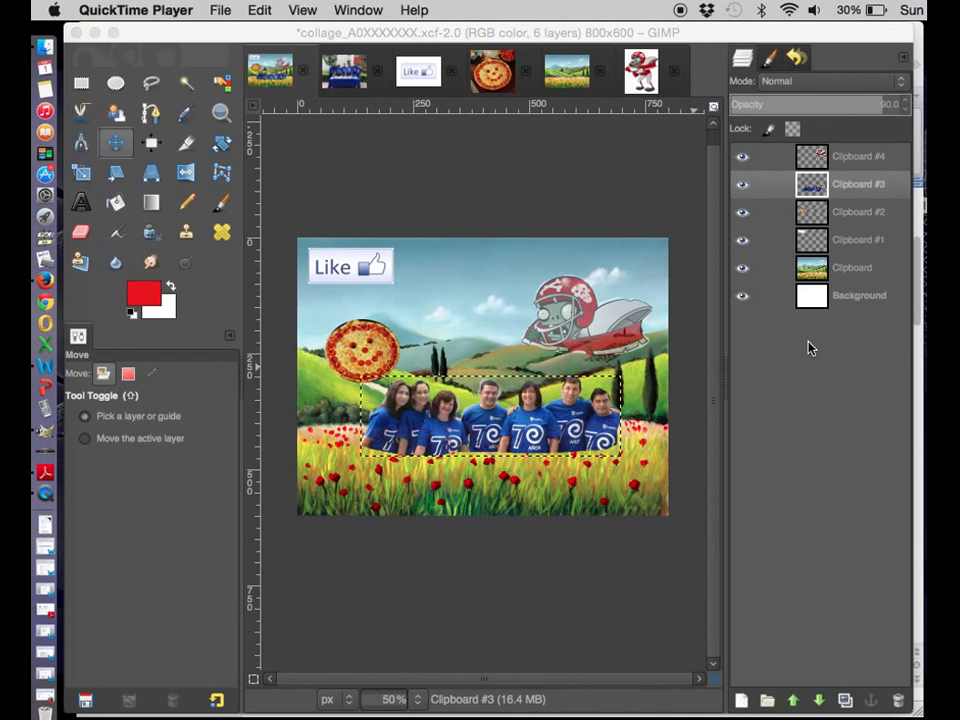
key("super+Tab")
key("super+Tab")
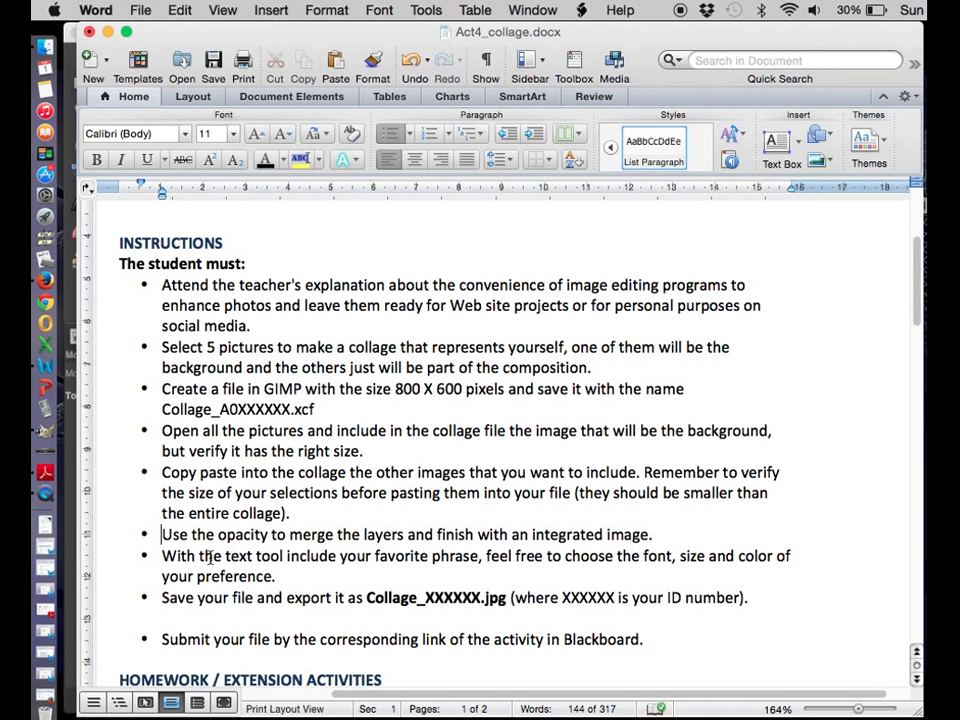
left_click_drag(229, 557, 748, 577)
key("super+Tab")
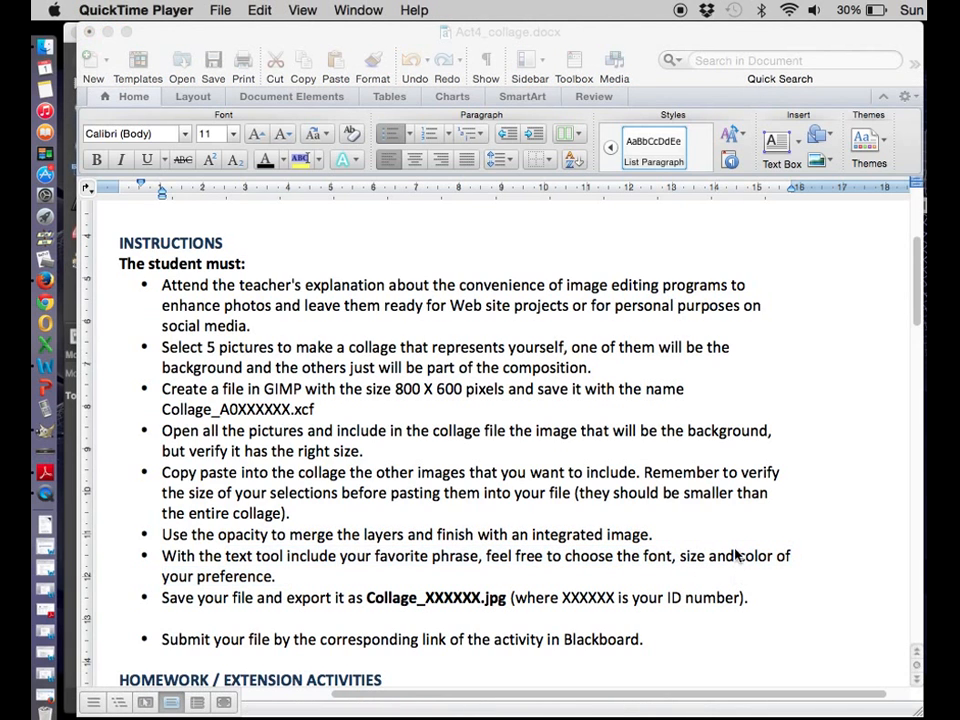
key("super+Tab")
key("super+Tab")
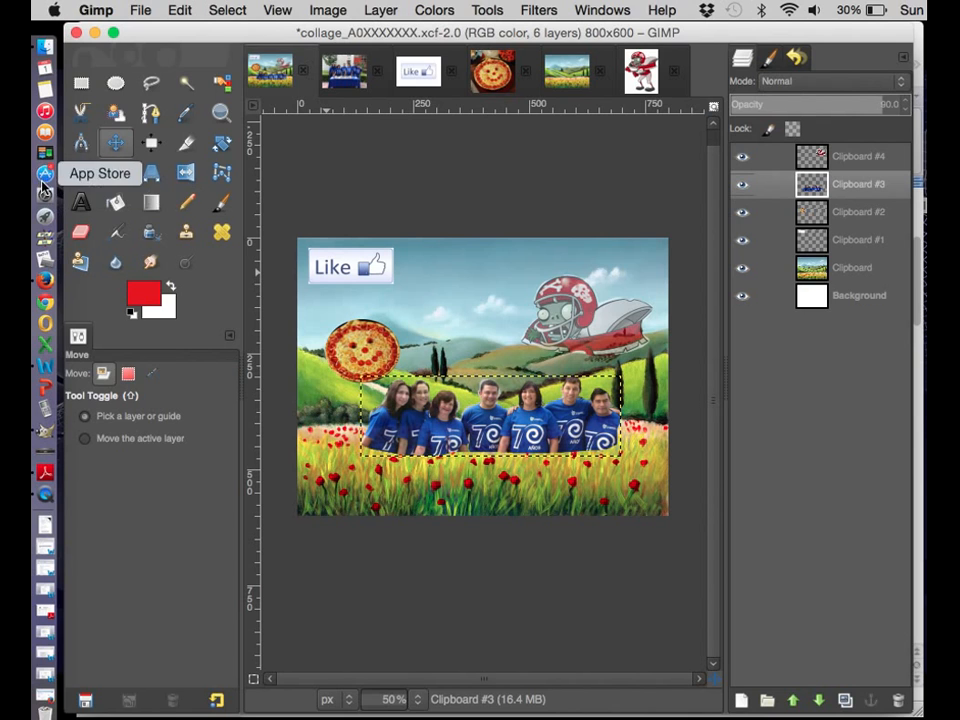
Draw a text box about 274 x 128 px in the sky between the Like sign and the zombie, with the font Helvetica Bold.
left_click(85, 205)
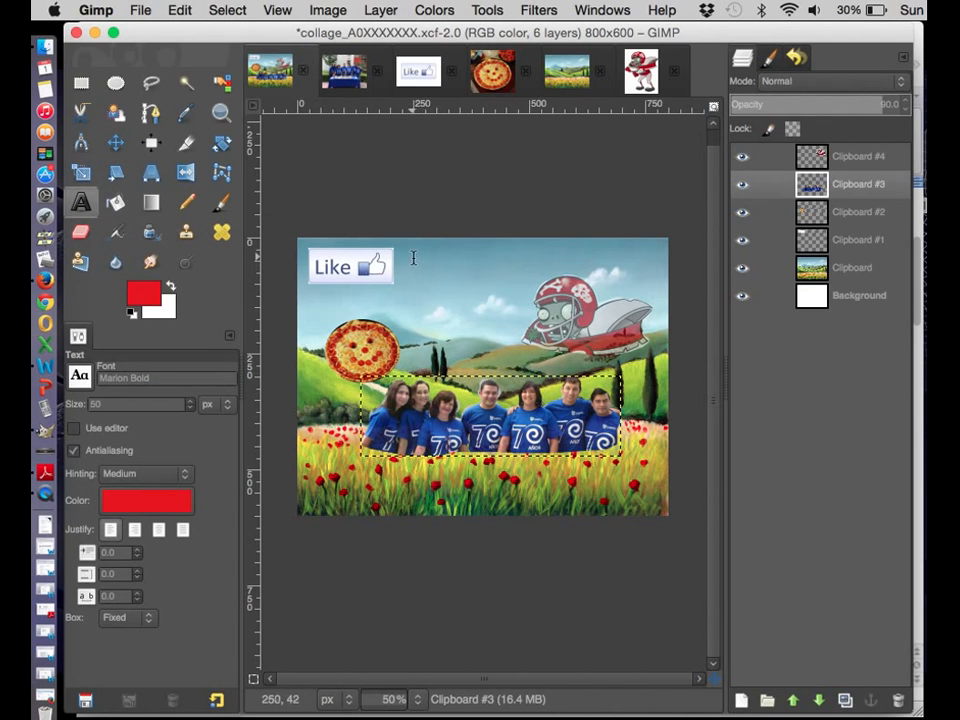
left_click_drag(405, 259, 533, 315)
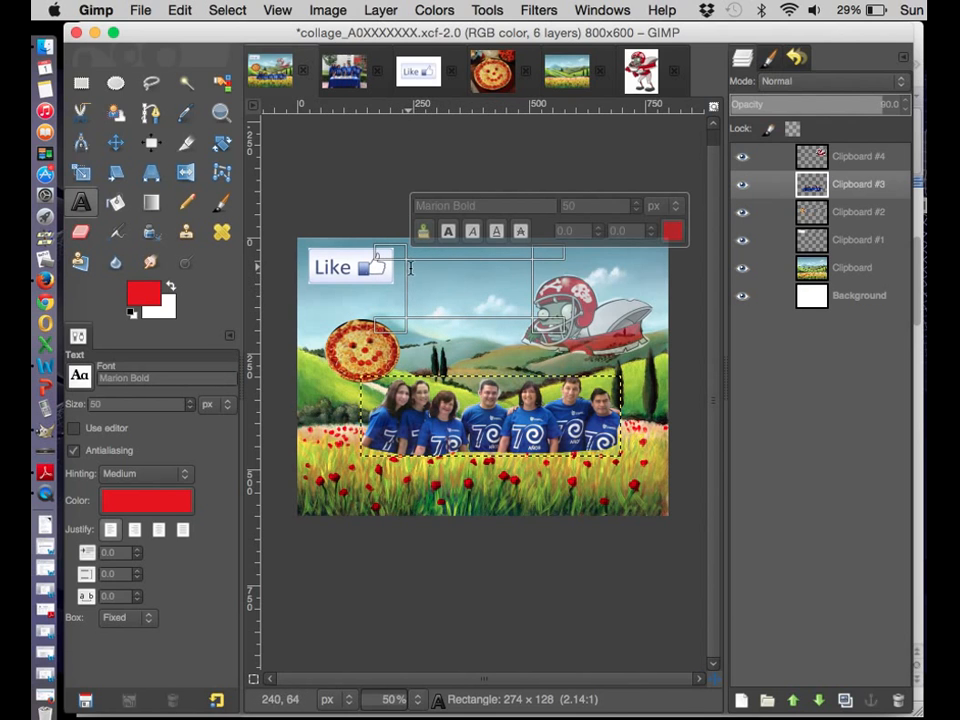
left_click(79, 375)
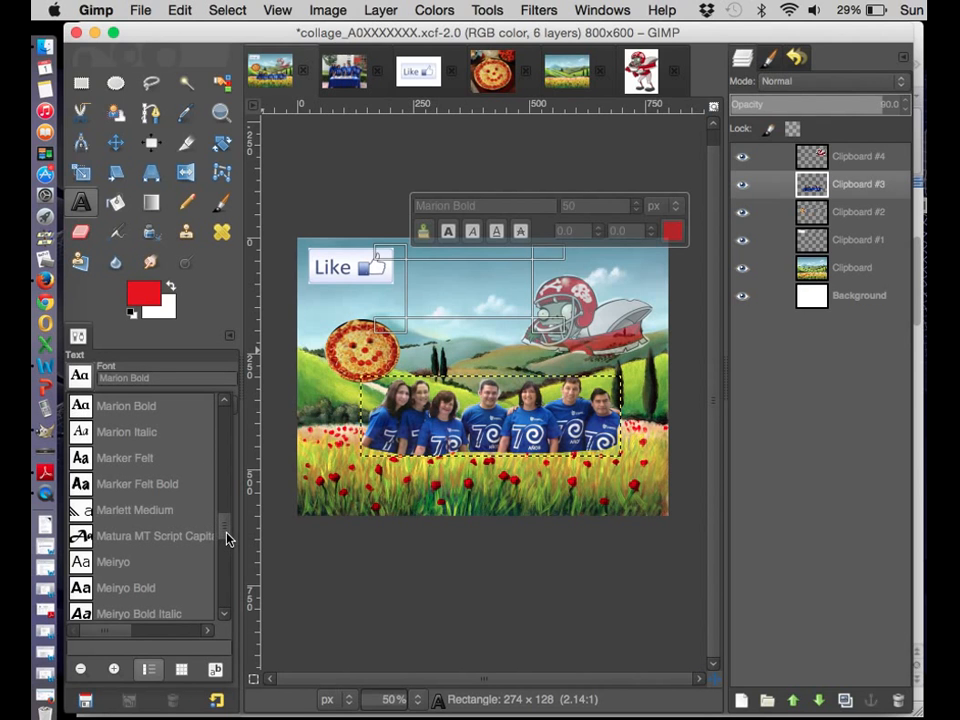
left_click_drag(226, 538, 226, 510)
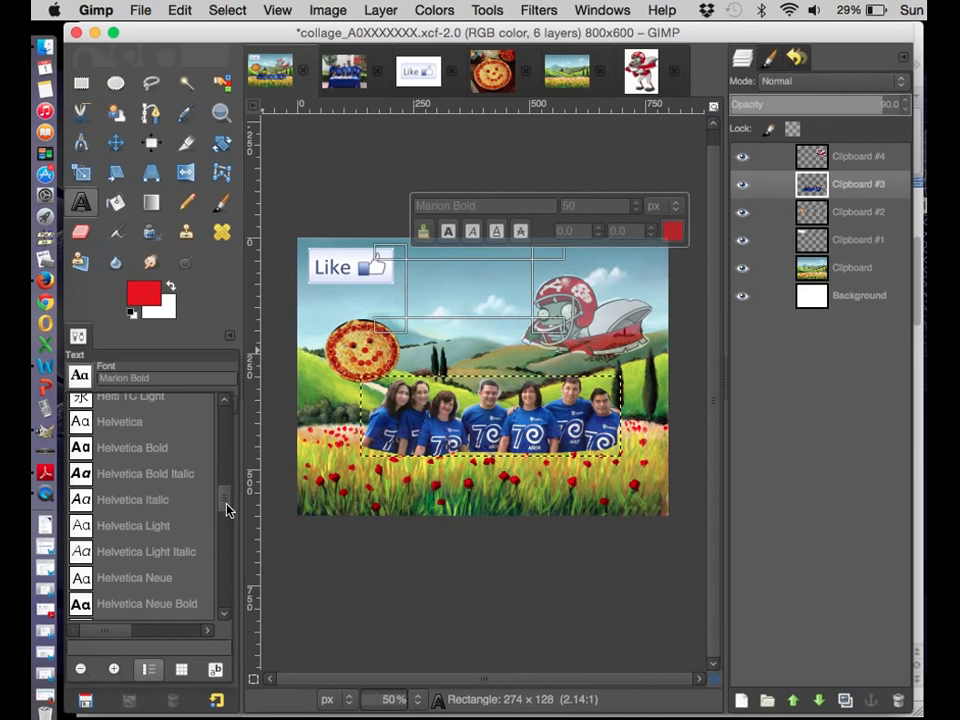
left_click(88, 448)
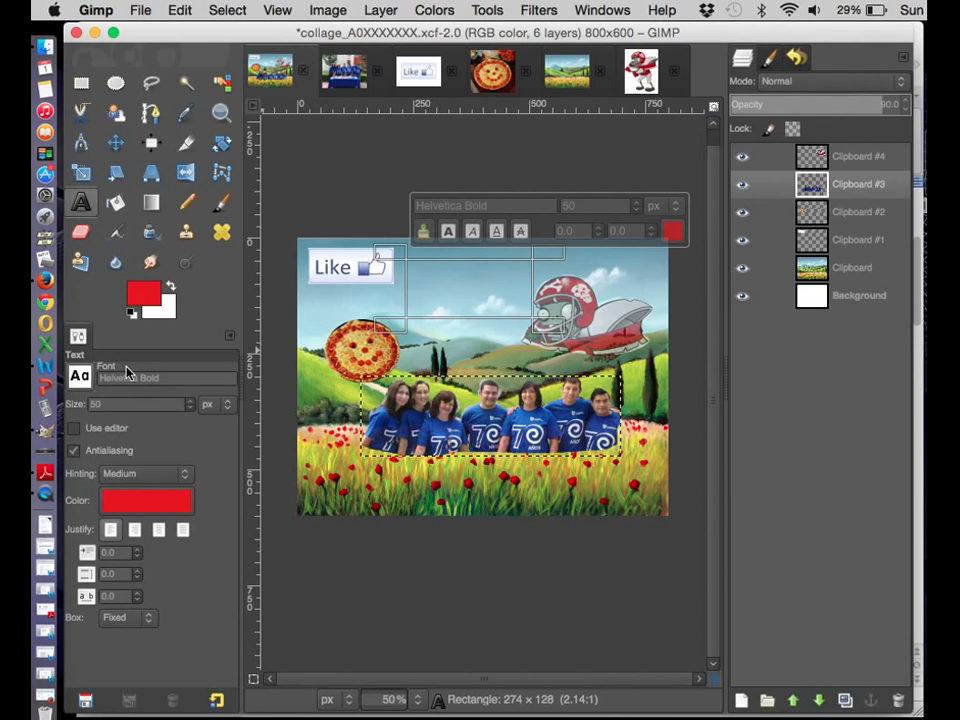
left_click(161, 405)
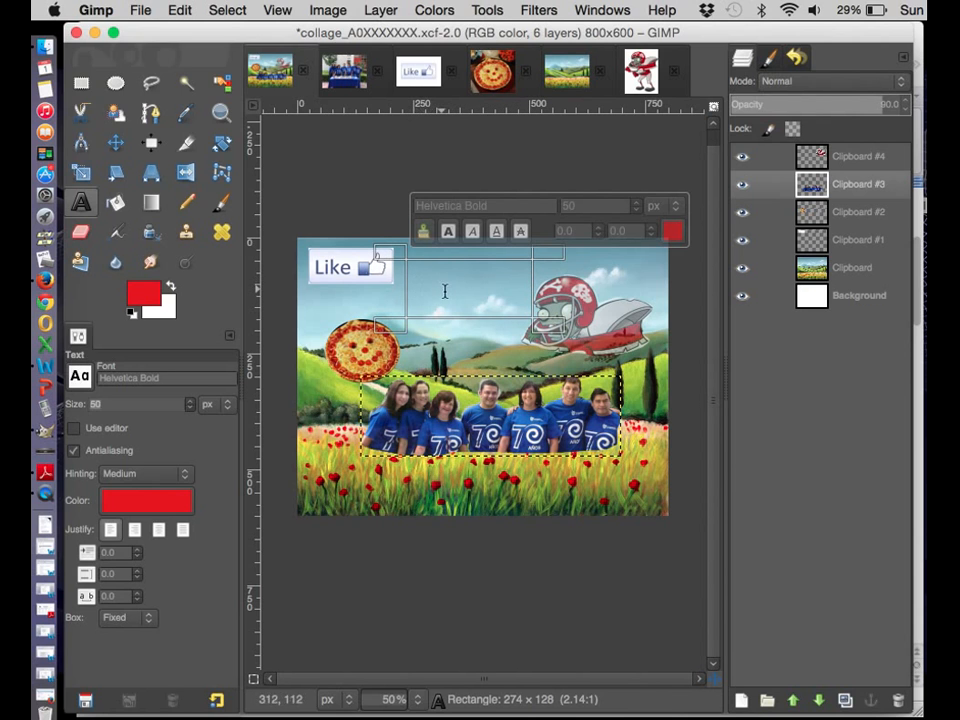
Set the text colour to the orange-red d73408 and add that colour to the colour history.
left_click(150, 500)
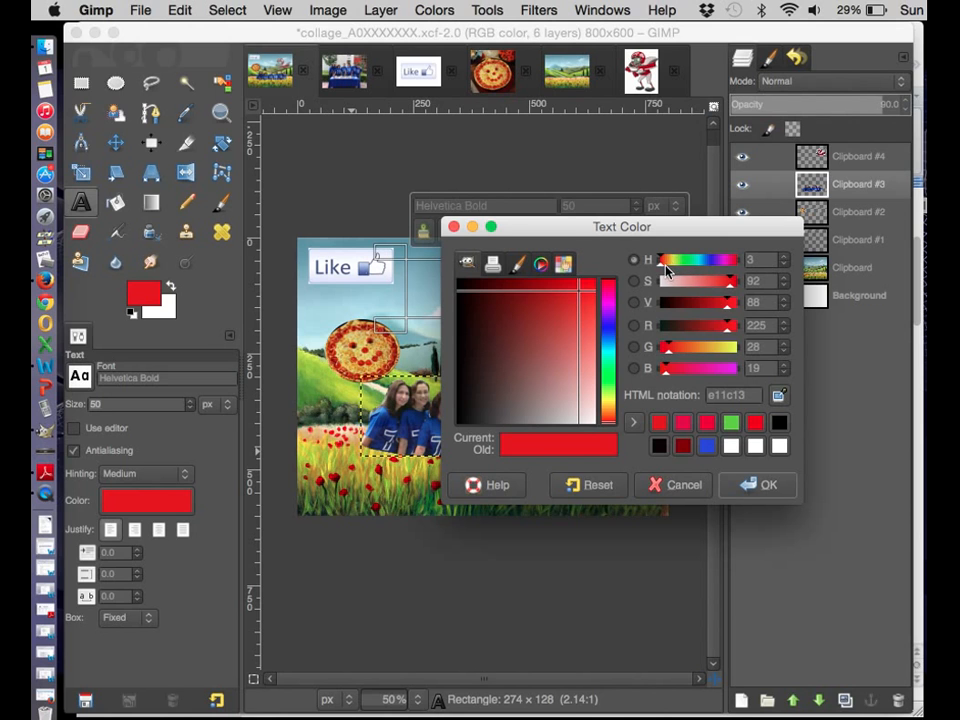
left_click_drag(662, 268, 709, 268)
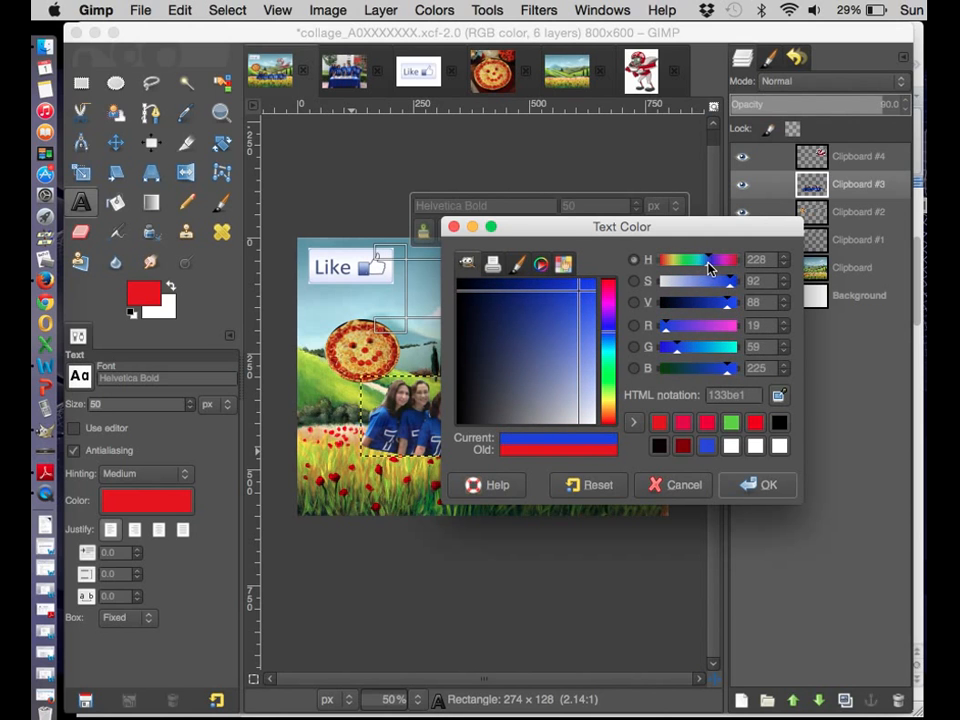
left_click(635, 425)
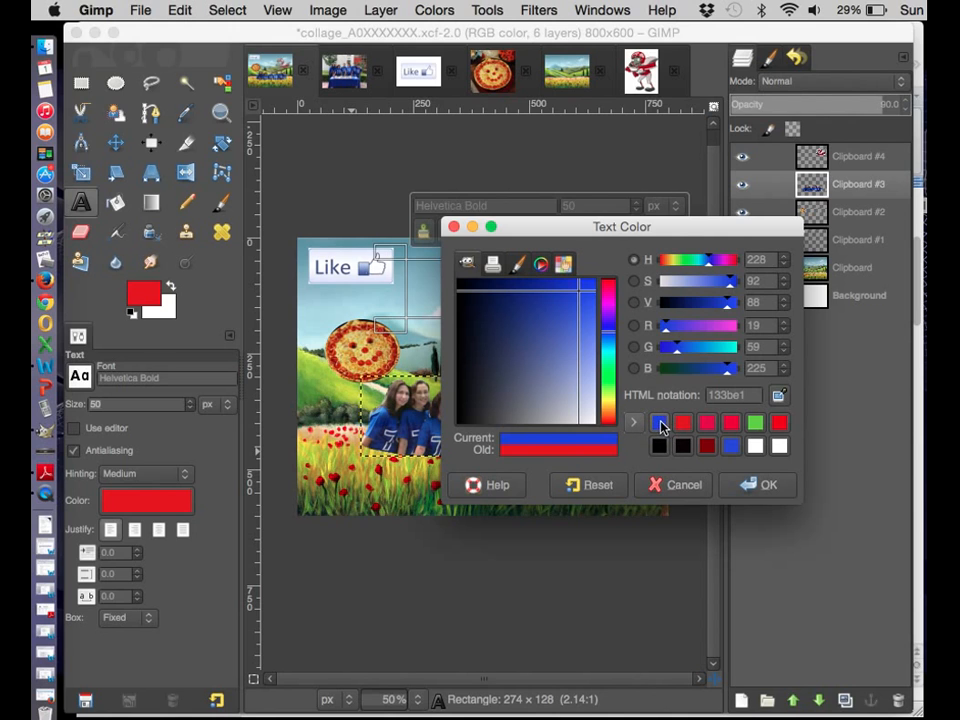
left_click(611, 287)
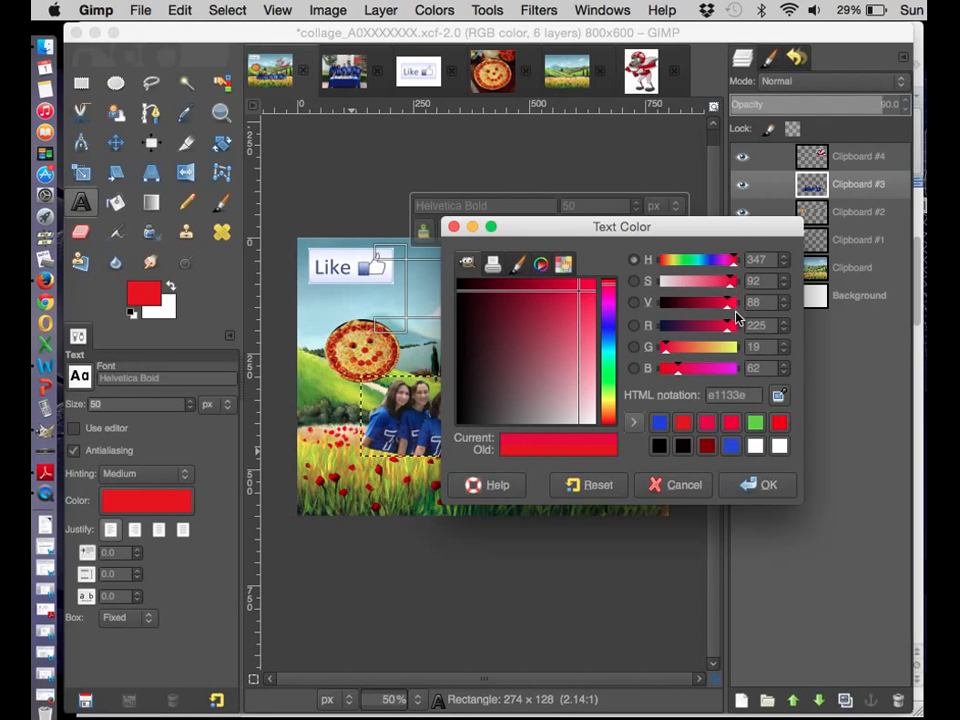
left_click(664, 260)
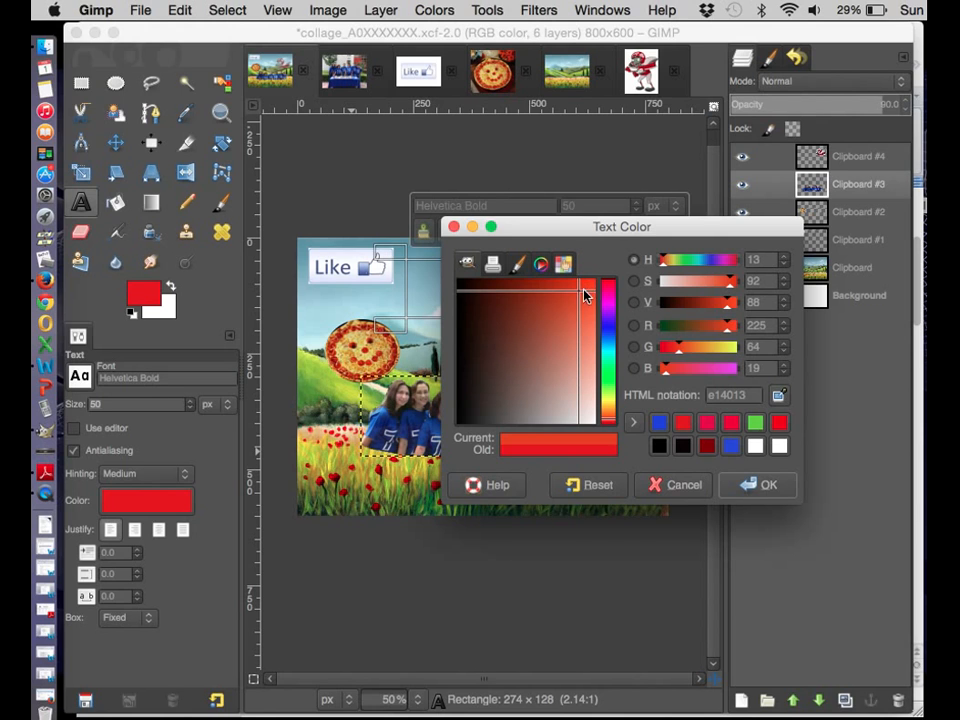
mouse_move(585, 293)
left_mouse_down()
mouse_move(598, 295)
mouse_move(574, 286)
left_mouse_up()
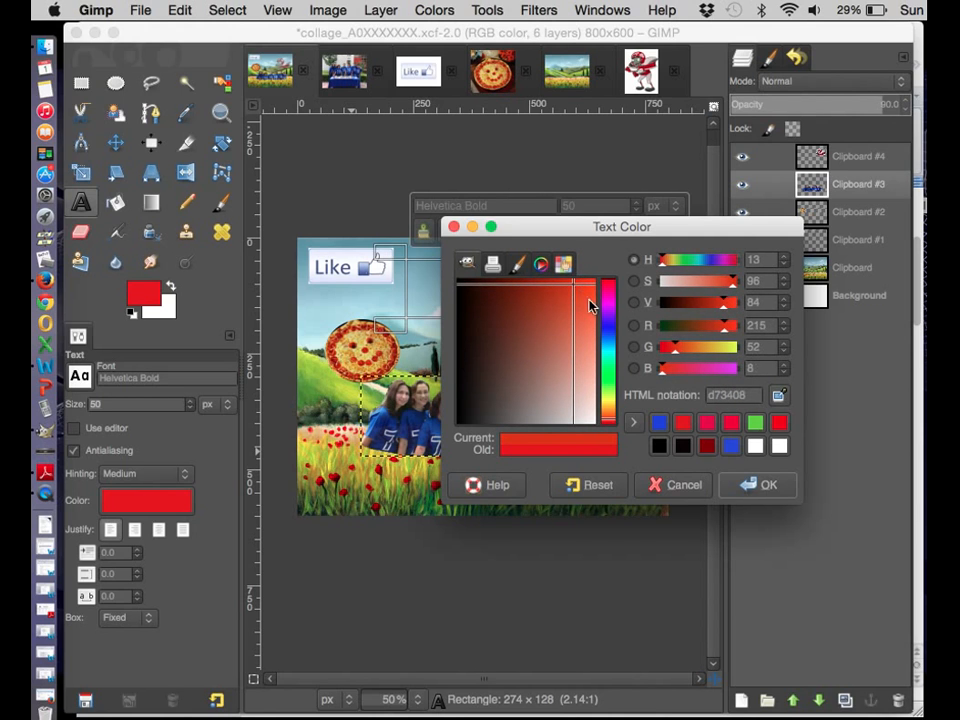
left_click(636, 425)
left_click(756, 484)
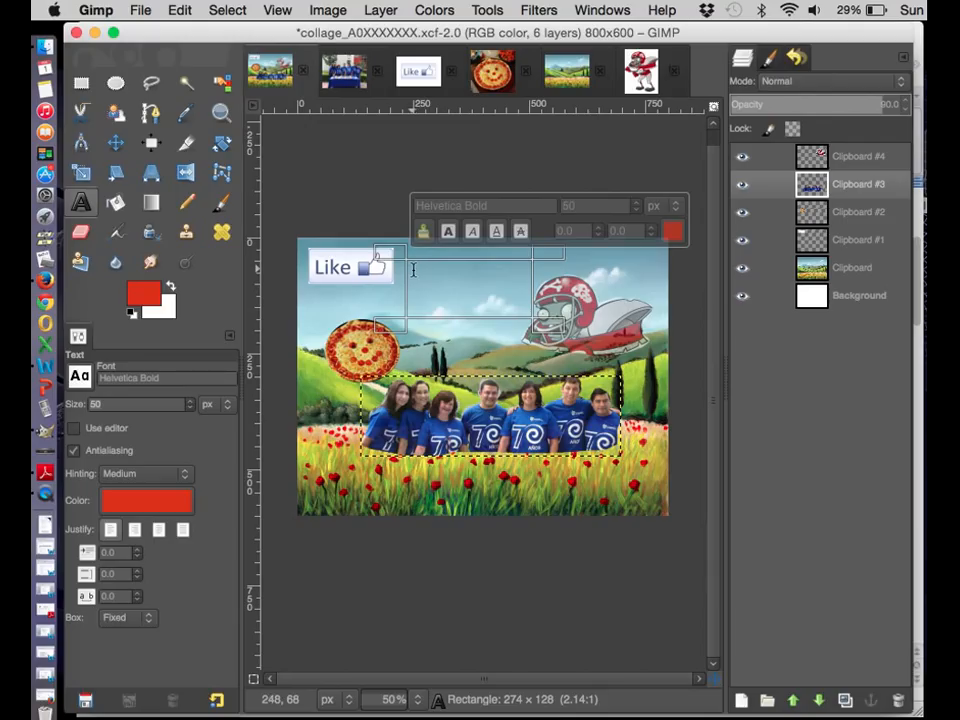
Enter the phrase "Live, laugh, love!" in the text box and resize the box to about 260 x 162 px so three lines fit.
type("L")
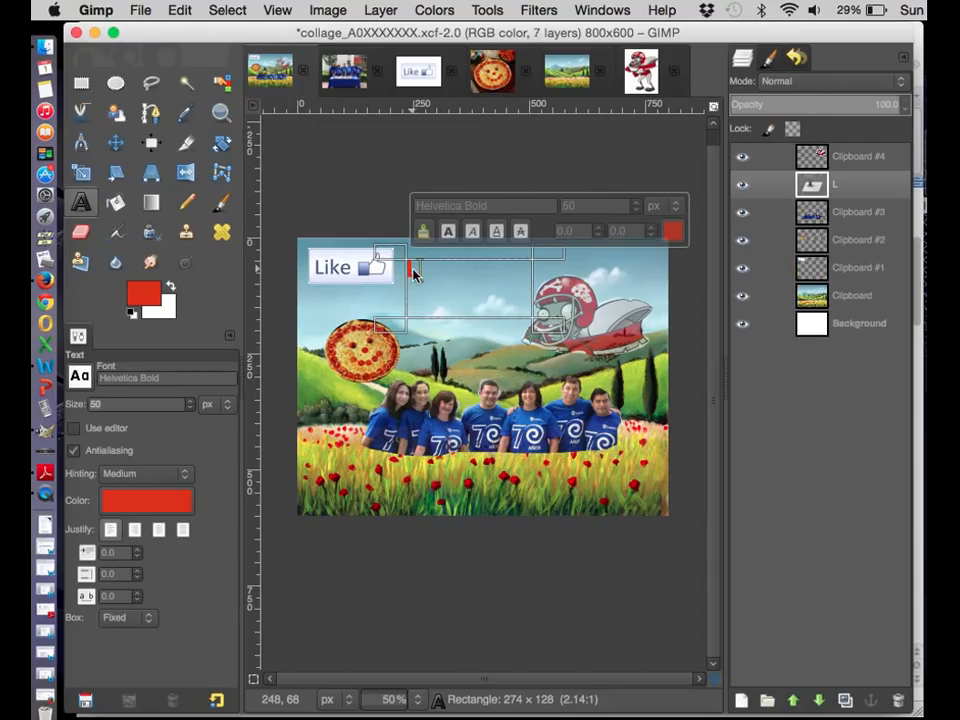
type("ive, laug")
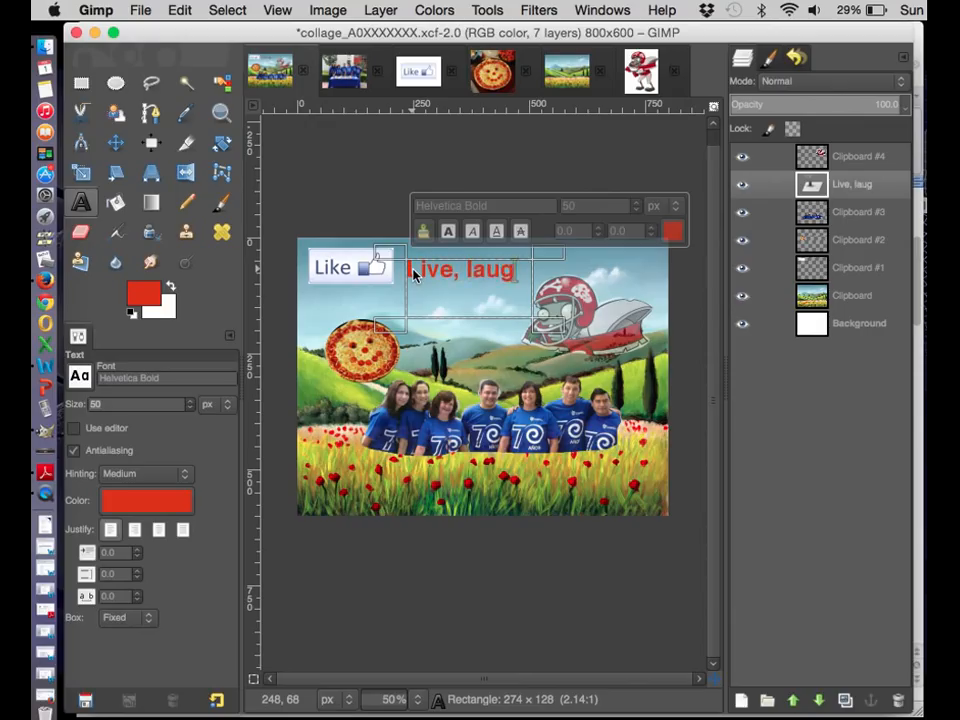
type("h, love")
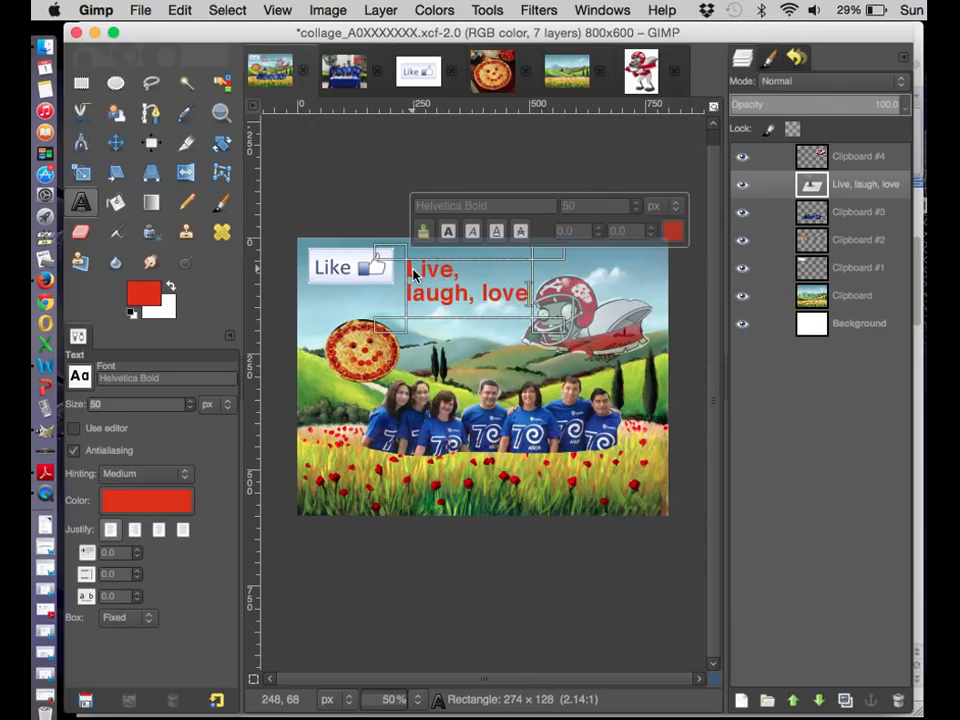
type("!")
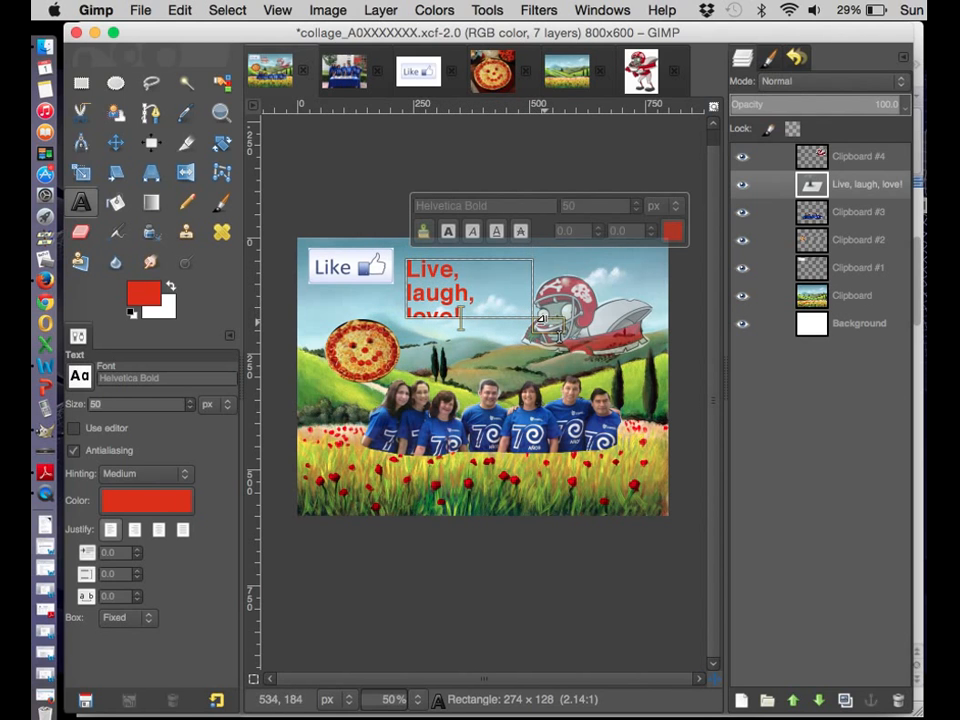
left_click_drag(559, 332, 558, 360)
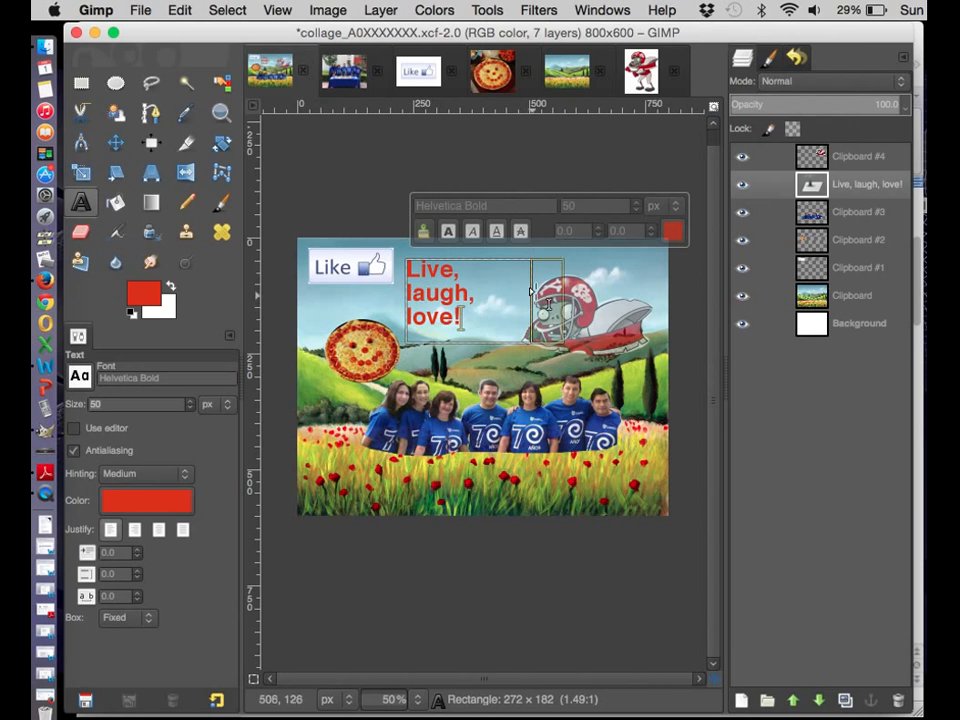
left_click_drag(546, 351, 539, 342)
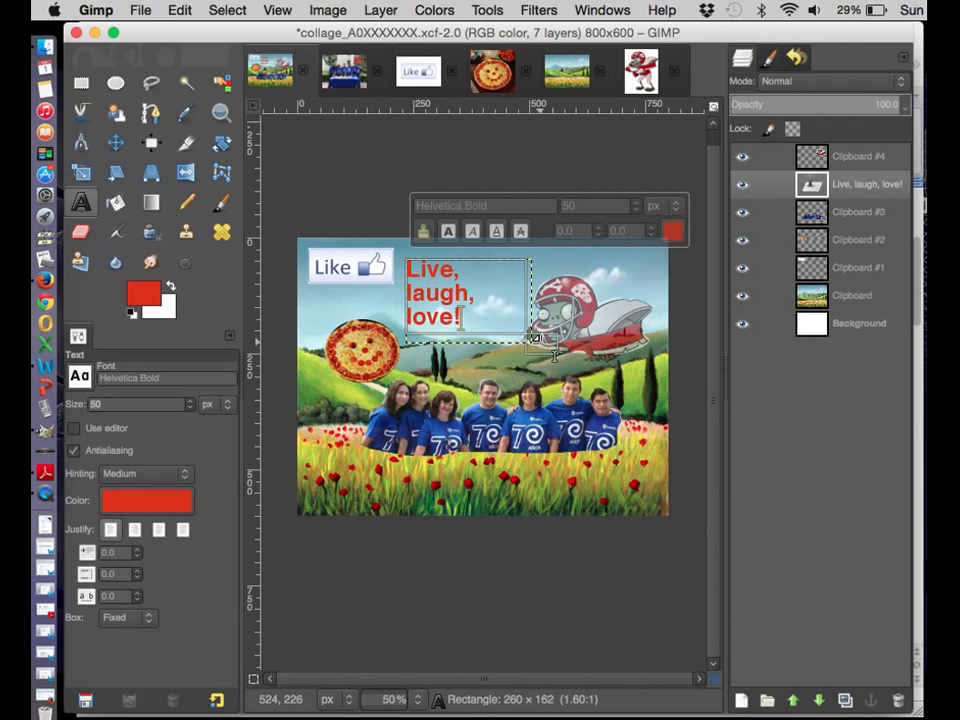
left_click(116, 145)
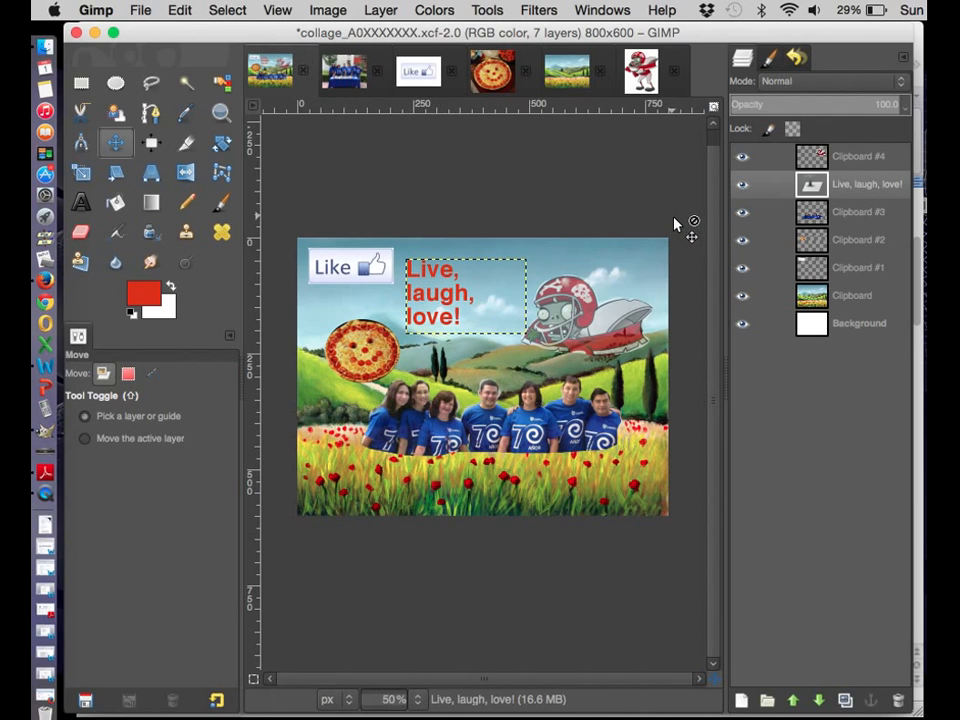
Delete the plain white Background layer from the collage.
left_click(846, 327)
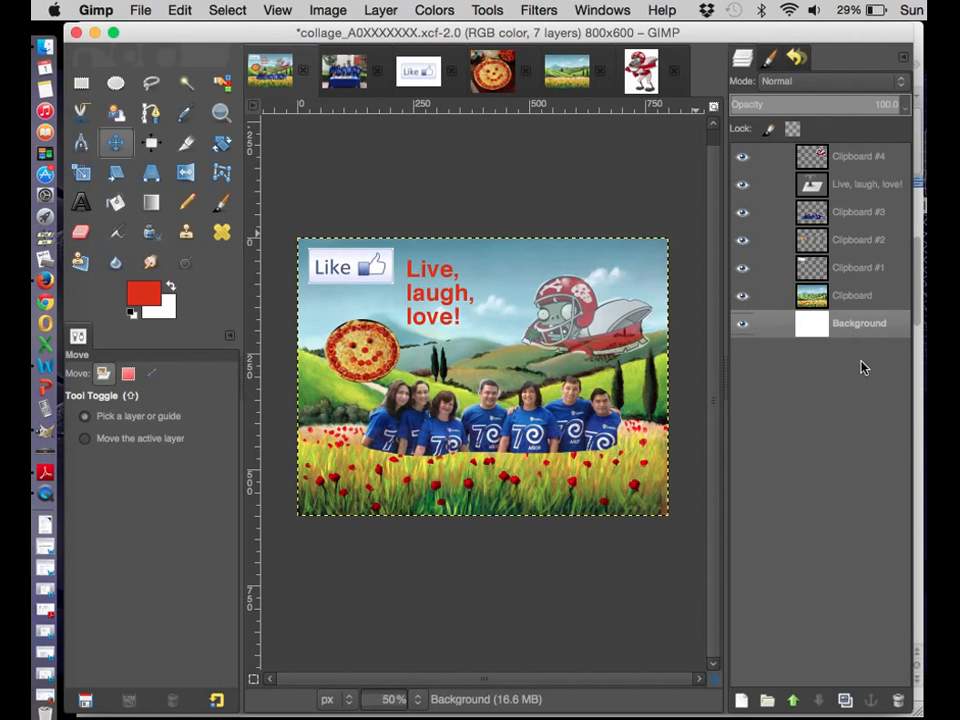
left_click(897, 700)
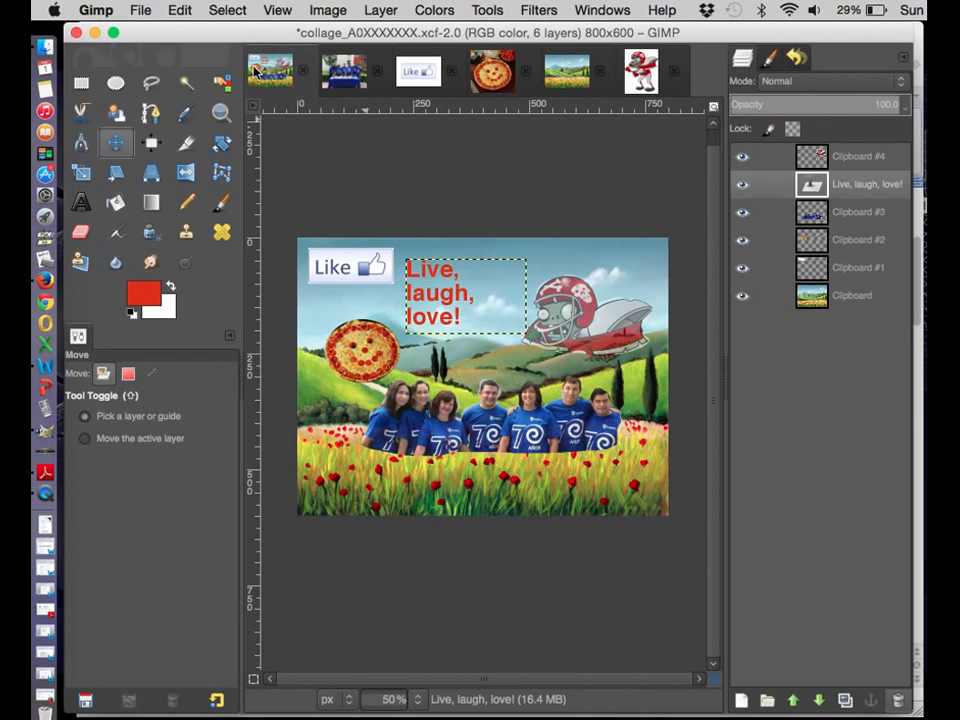
Save the collage to the Desktop as collage_A0XXXXXXX.xcf, replacing the existing file.
left_click(139, 10)
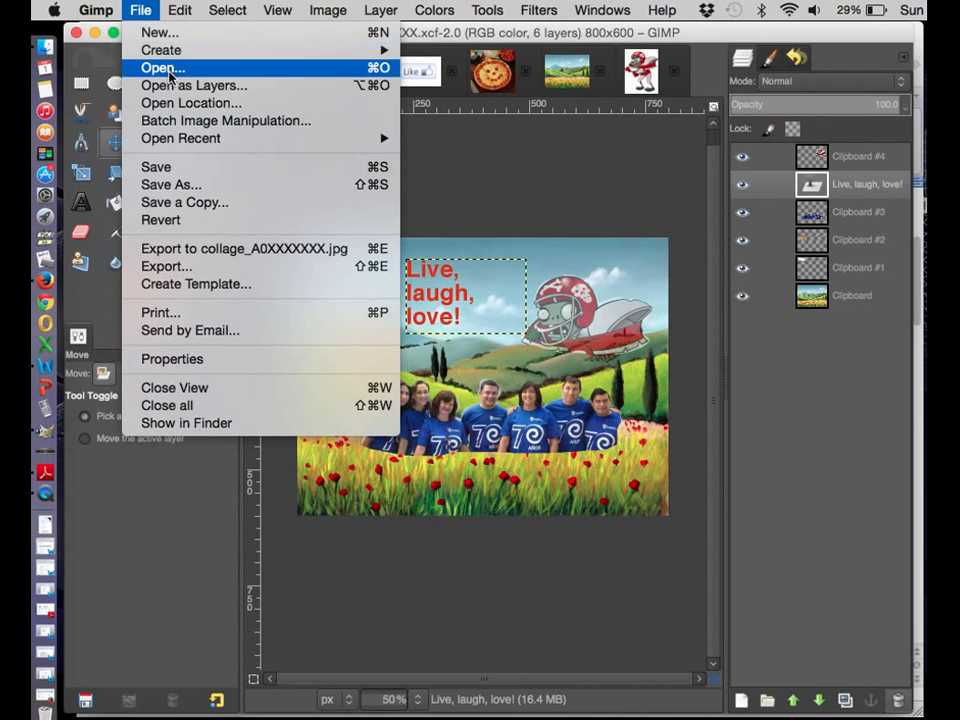
left_click(190, 184)
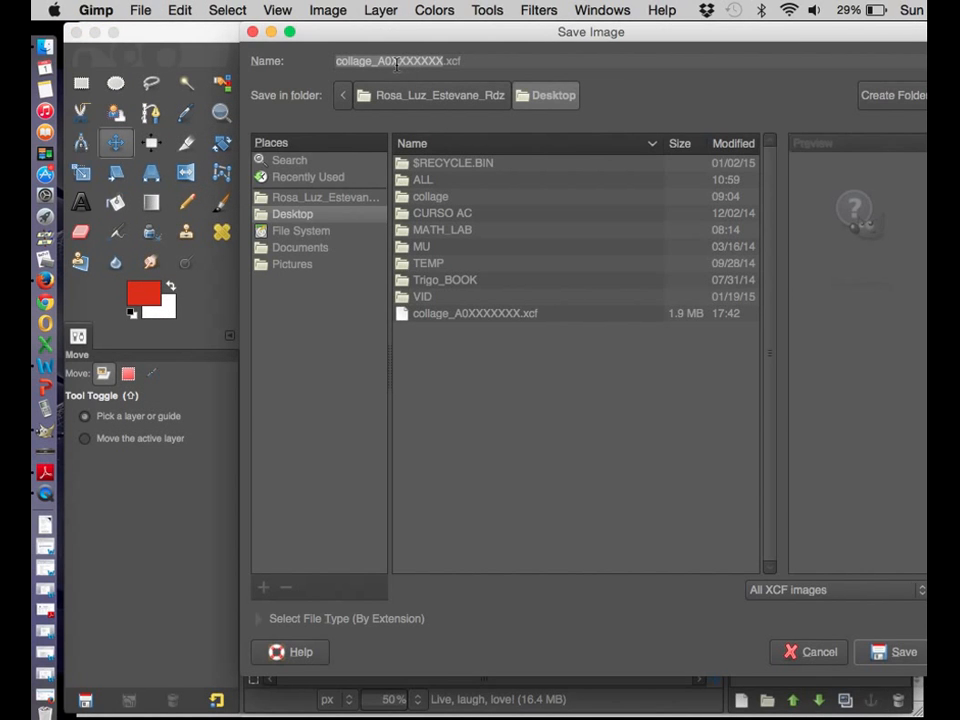
left_click(343, 61)
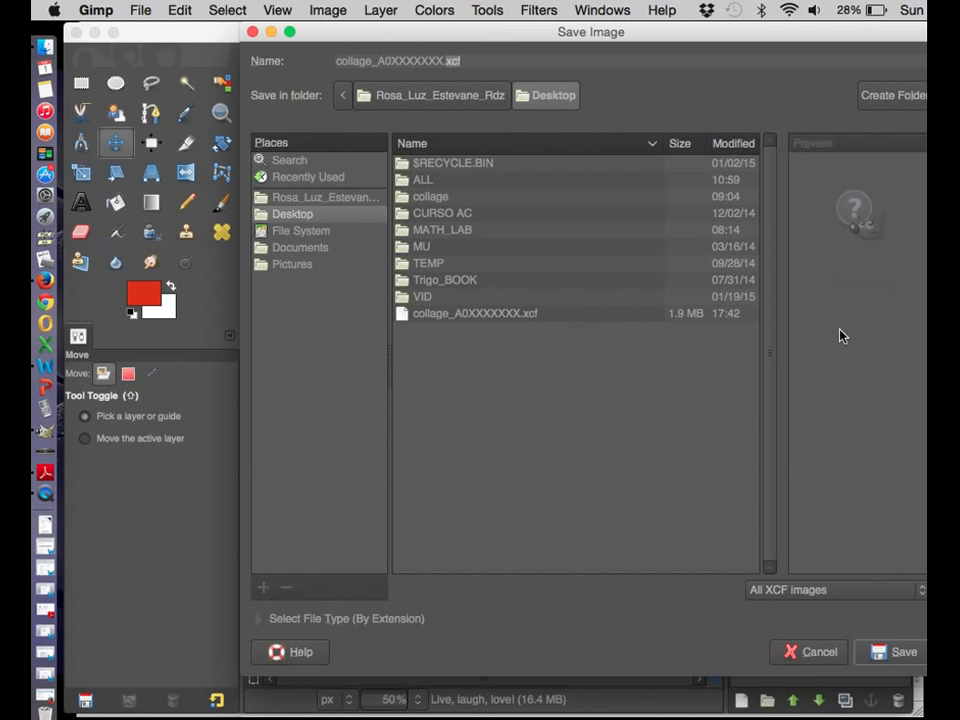
left_click_drag(617, 39, 491, 51)
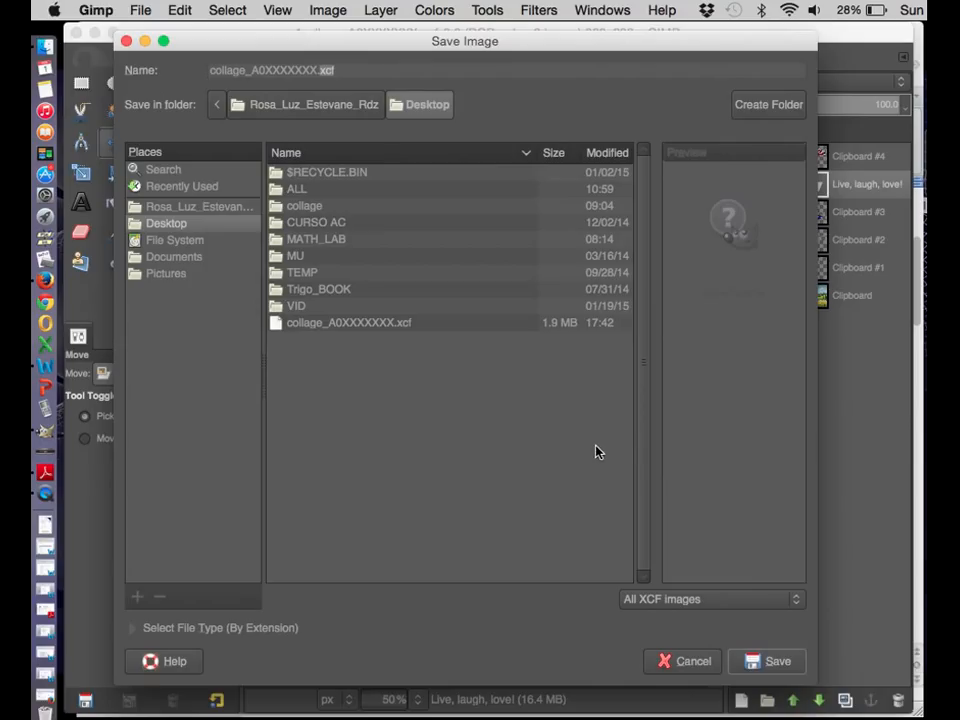
left_click(757, 657)
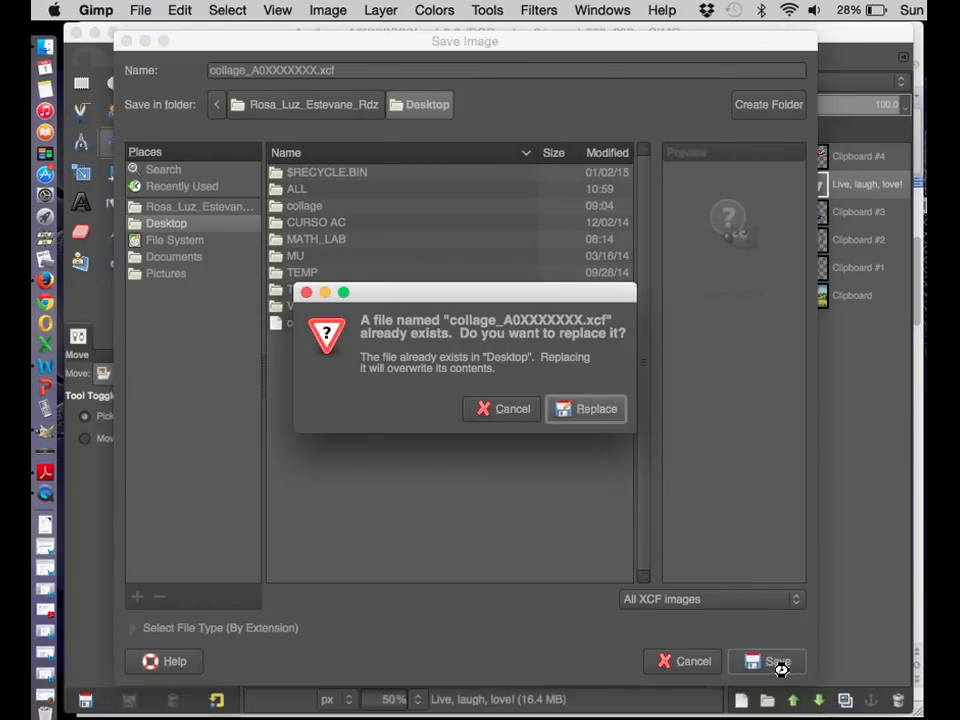
left_click(612, 417)
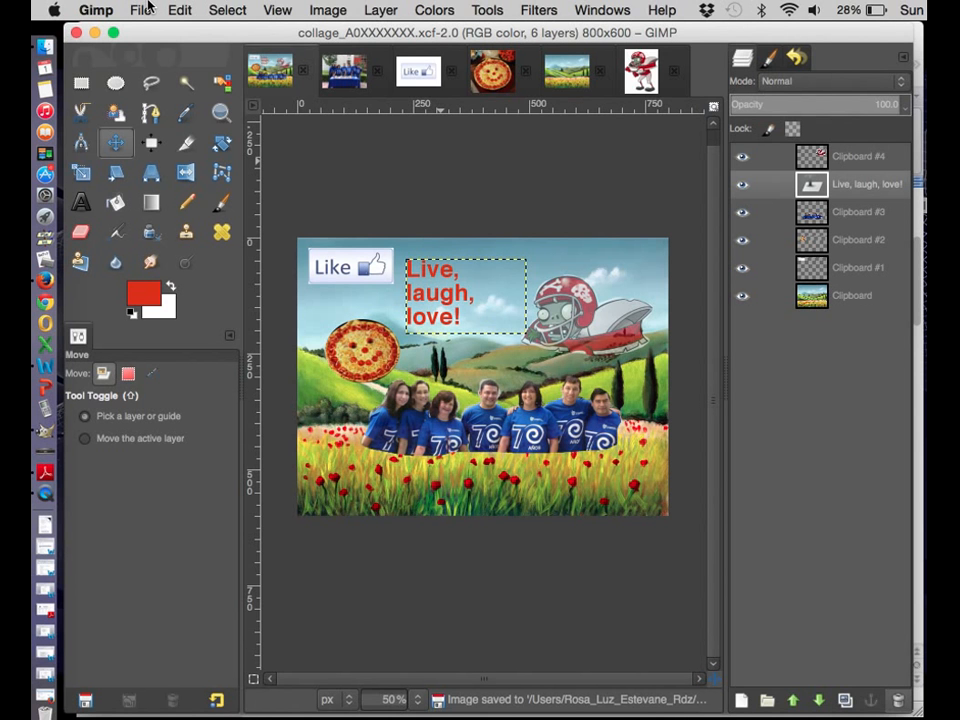
Switch to Word to read the instruction on saving and exporting the file as jpg, and return to GIMP.
key("super+Tab")
key("super+Tab")
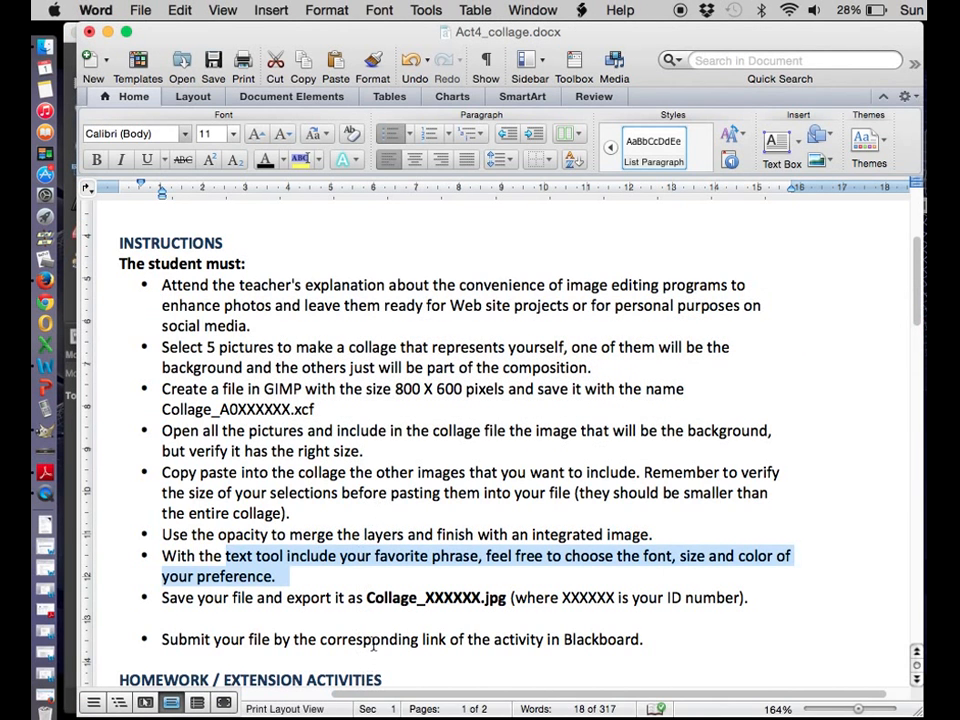
left_click(395, 596)
left_click_drag(486, 597, 510, 597)
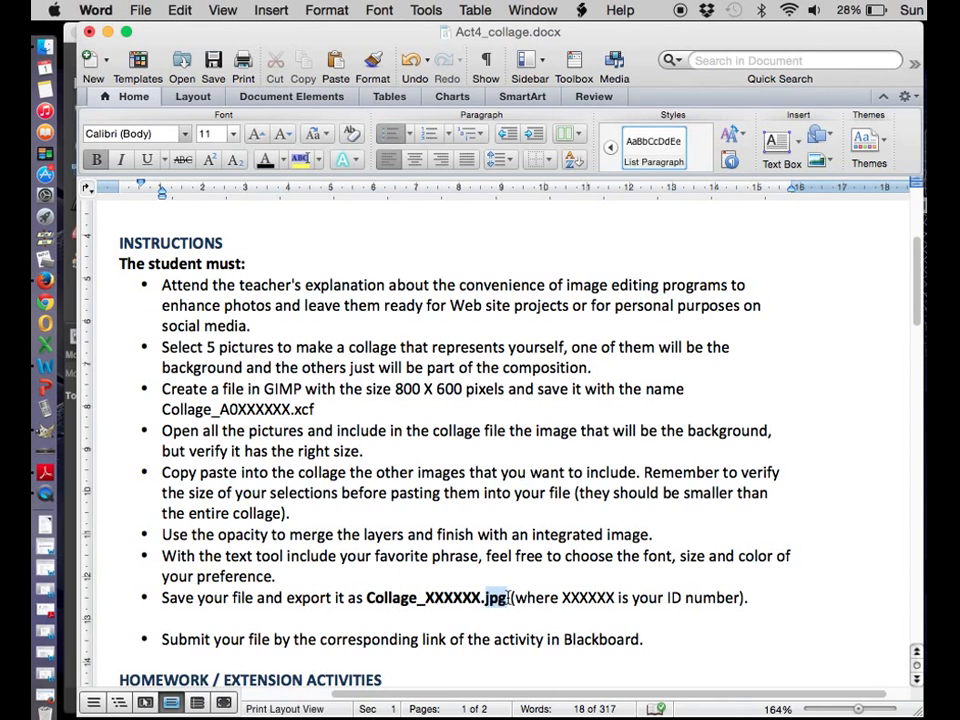
key("super+Tab")
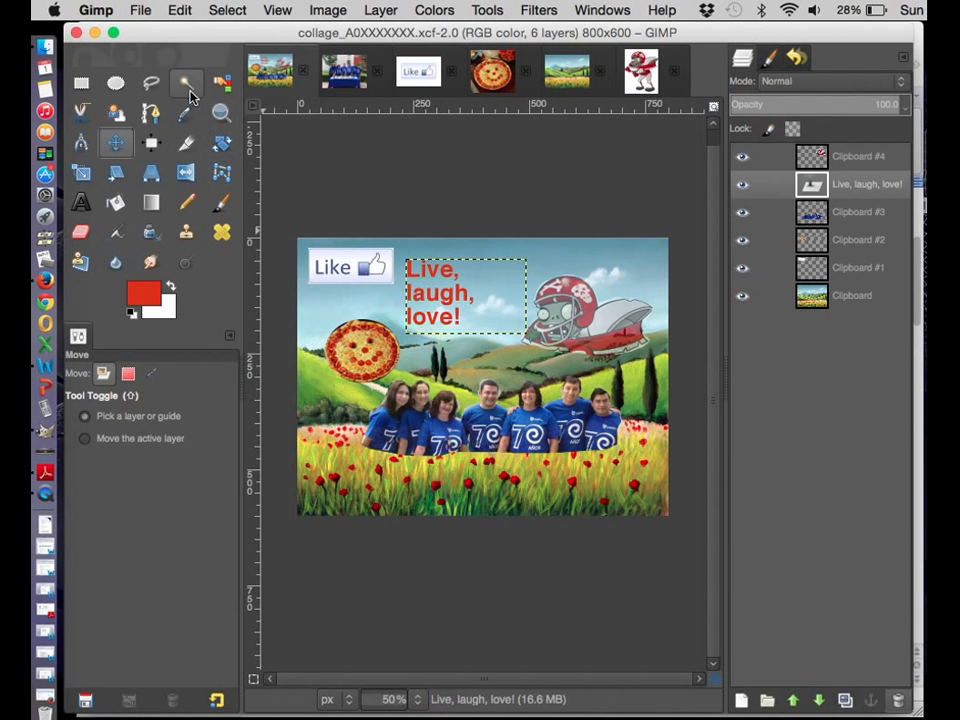
Export the collage to the Desktop as collage_A0XXXXXXX.jpg with the JPEG image file type and the default export settings.
left_click(145, 12)
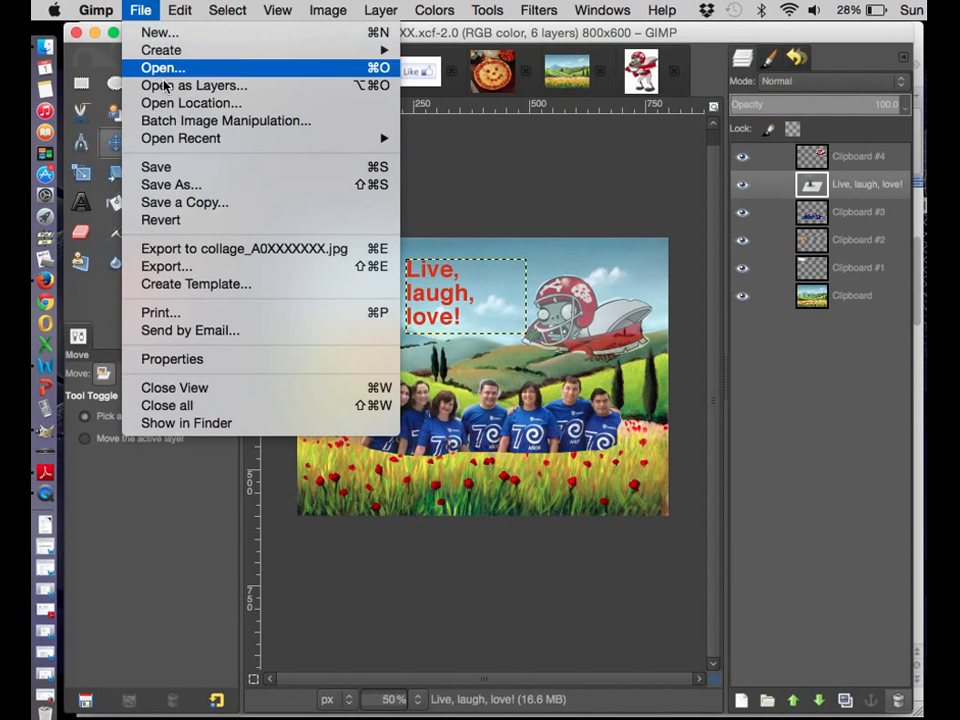
left_click(193, 266)
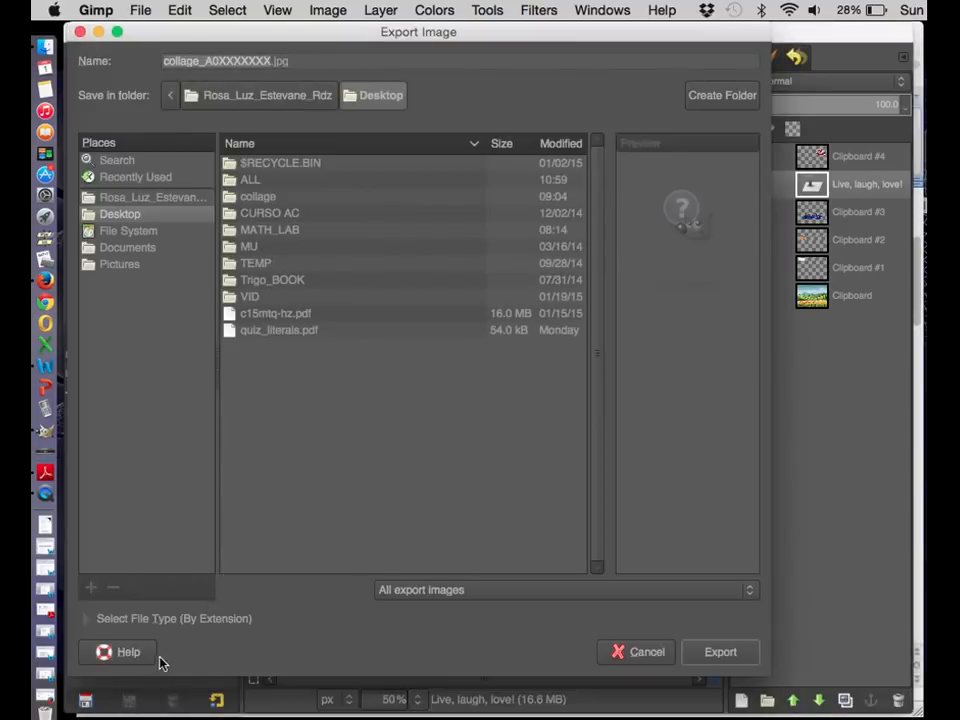
left_click(159, 619)
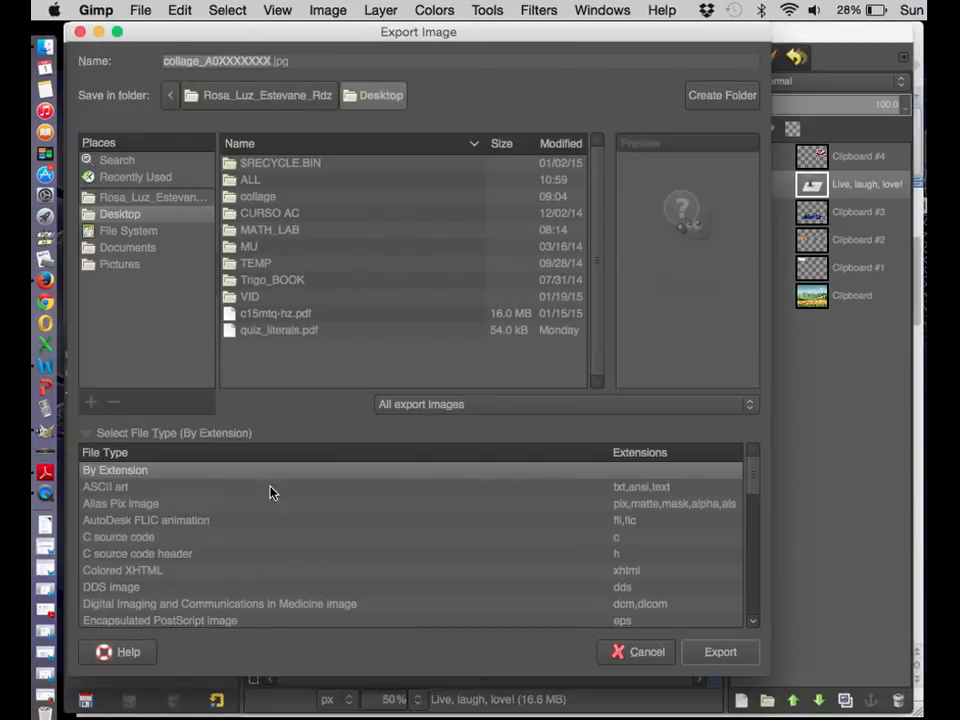
left_click_drag(757, 482, 758, 539)
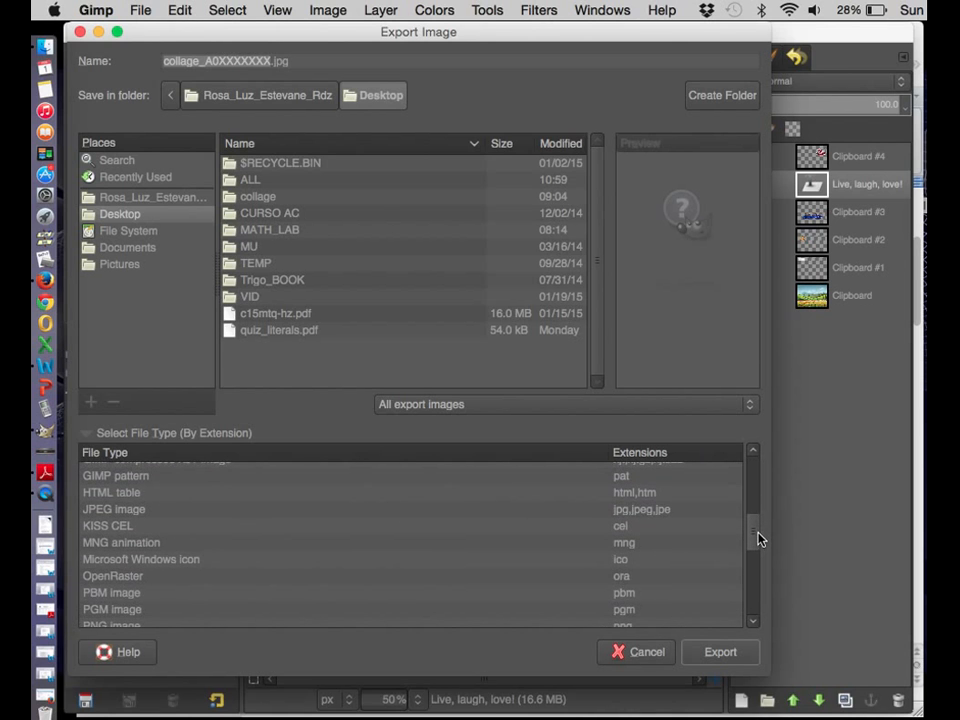
left_click(620, 509)
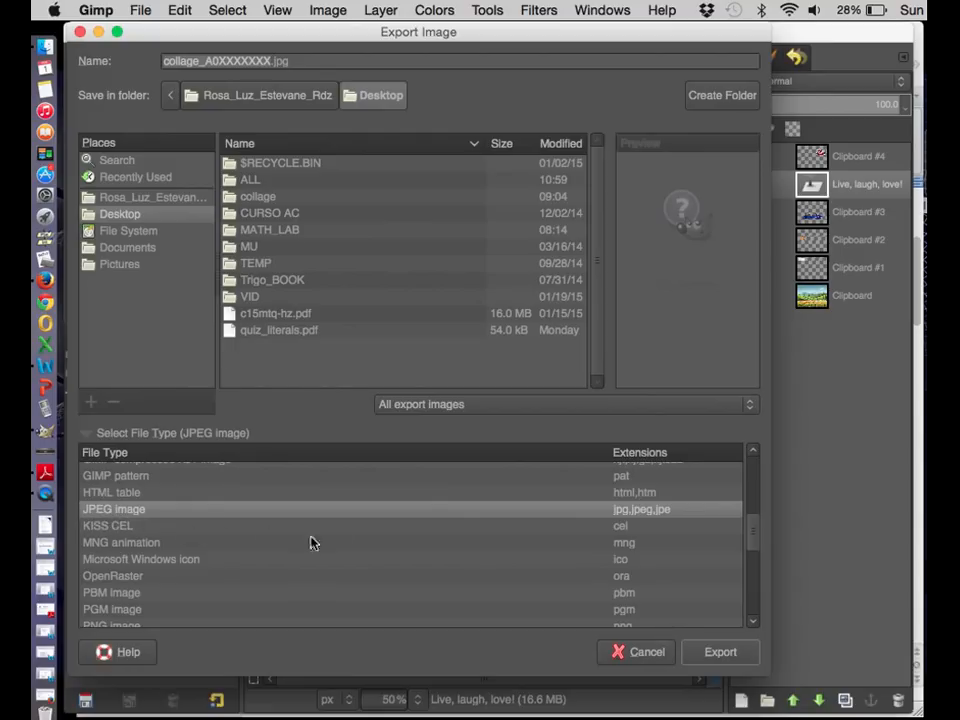
left_click(745, 656)
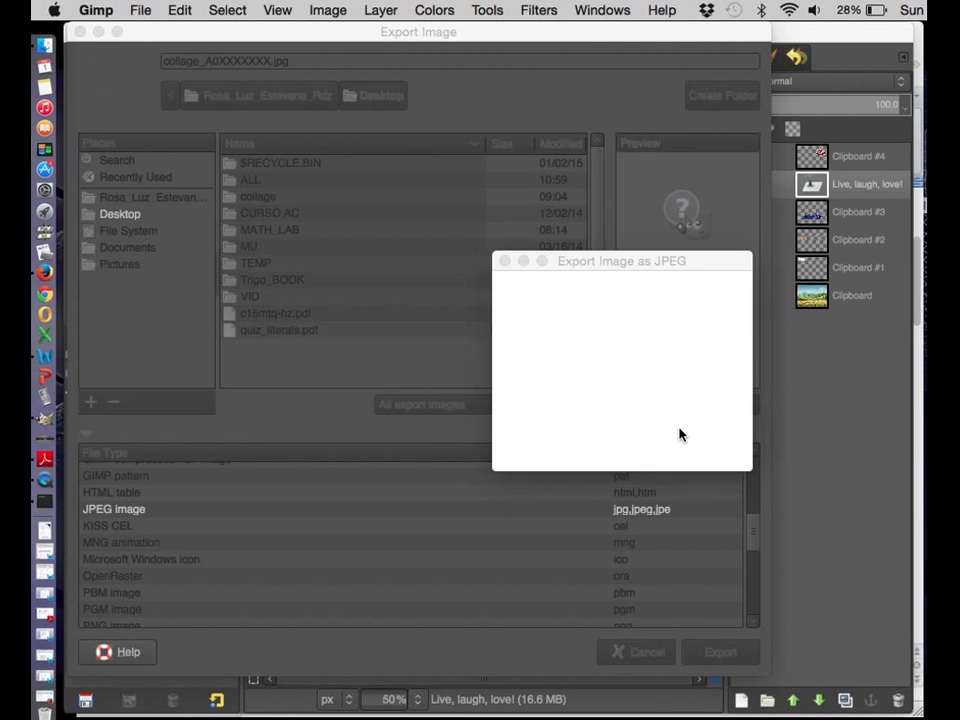
left_click(694, 450)
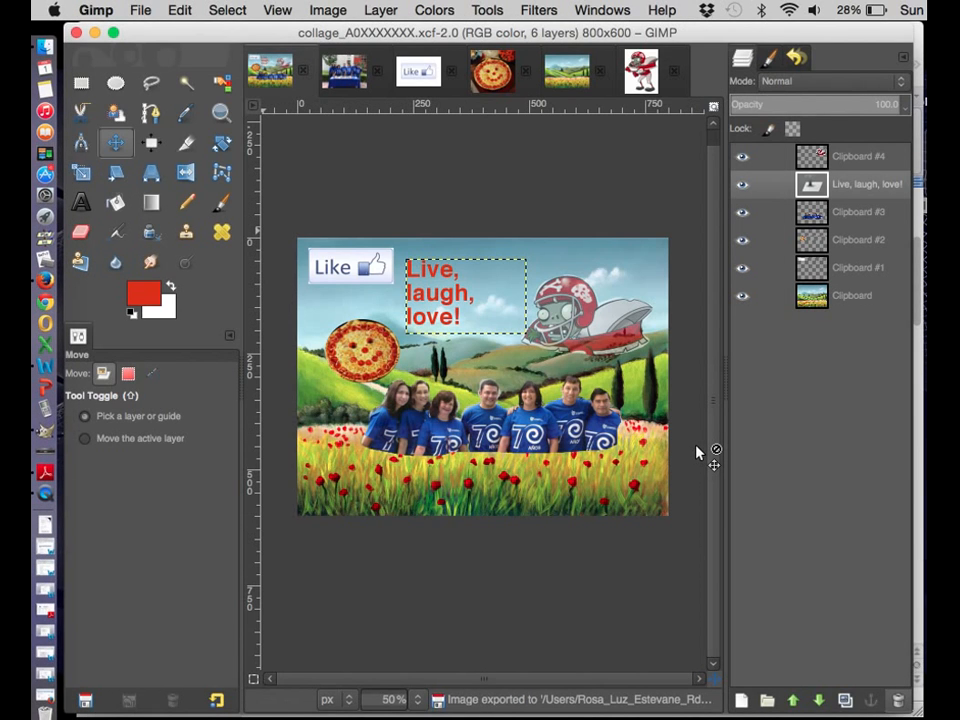
Switch to Finder, compare the collage's xcf and jpg files on the Desktop, and open collage_A0XXXXXXX.jpg in Preview to inspect it.
left_click(44, 46)
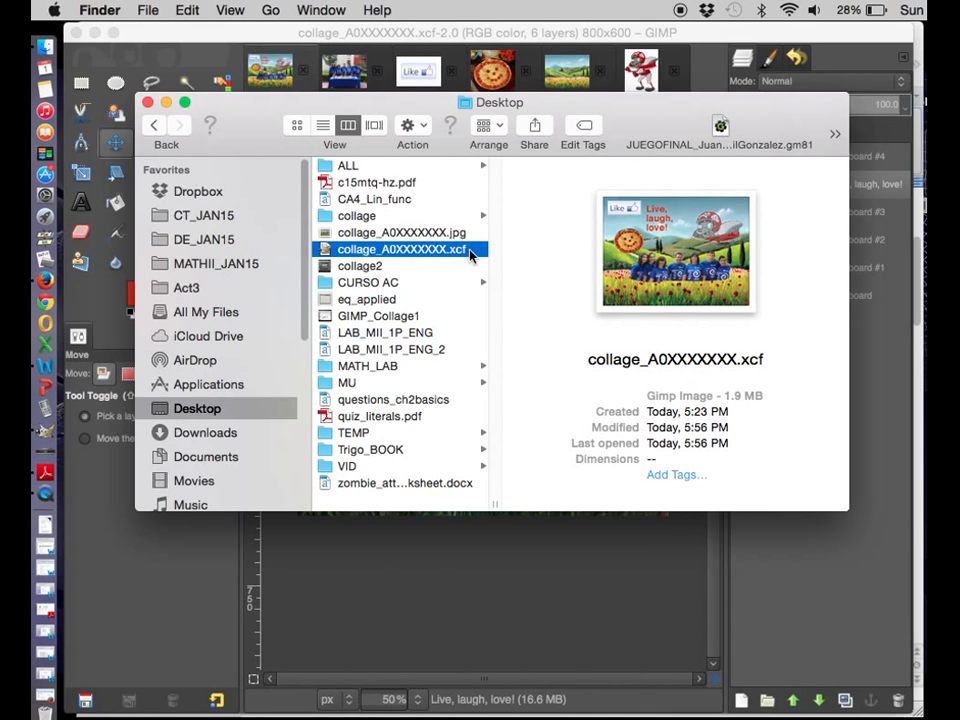
left_click(441, 234)
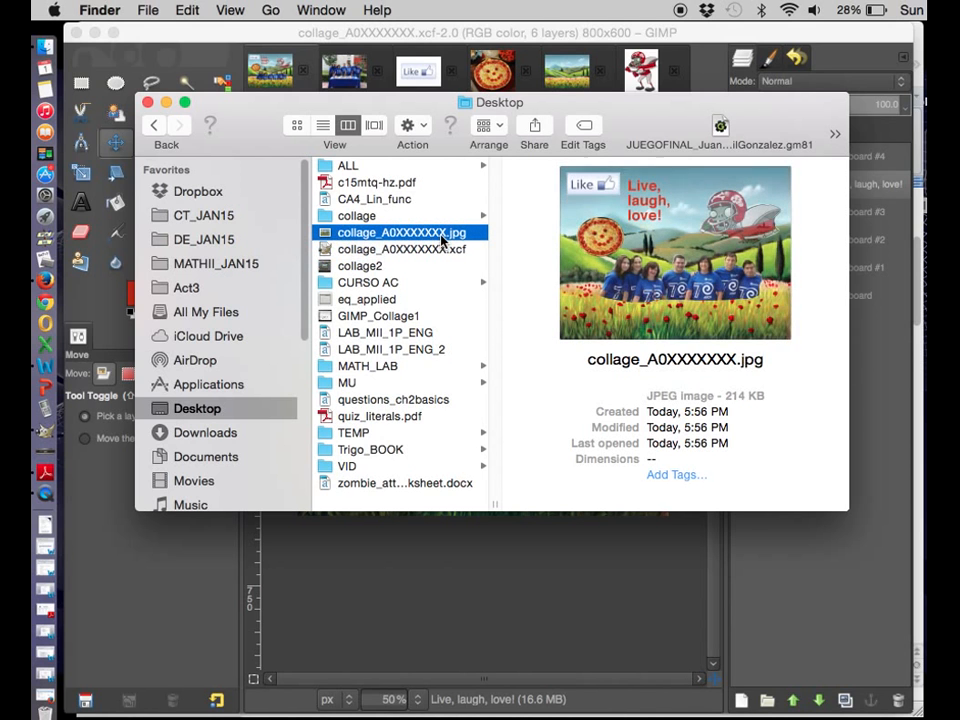
double_click(441, 234)
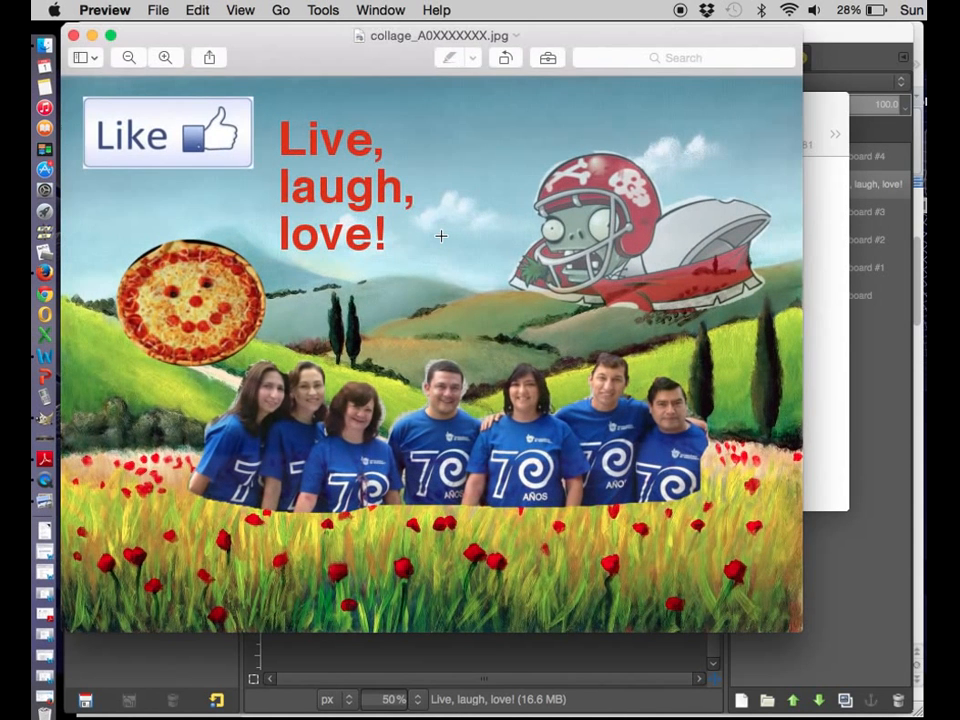
left_click_drag(414, 58, 448, 84)
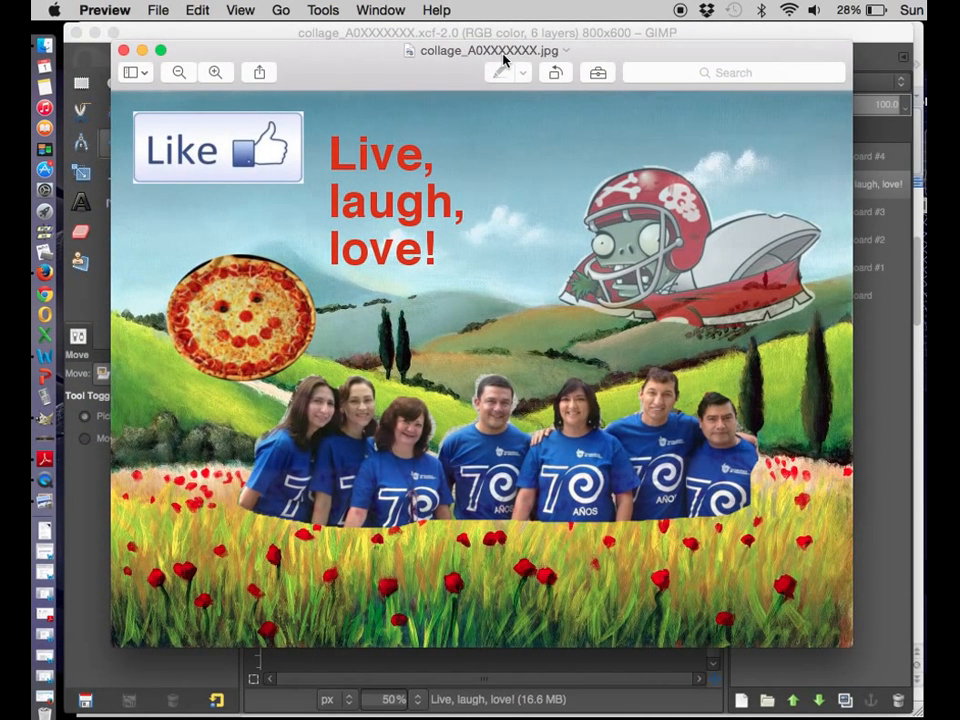